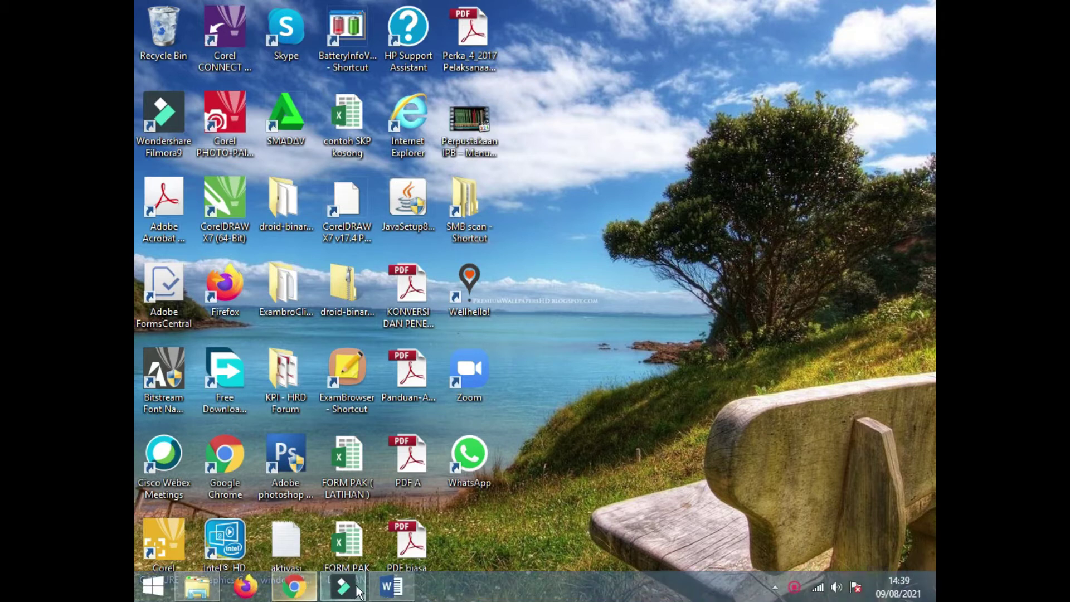
Step: Restore the Karangan k6 flyer, look over the Insert and Design features, then show its Info page
{"action": "left_click", "coordinate": [392, 586]}
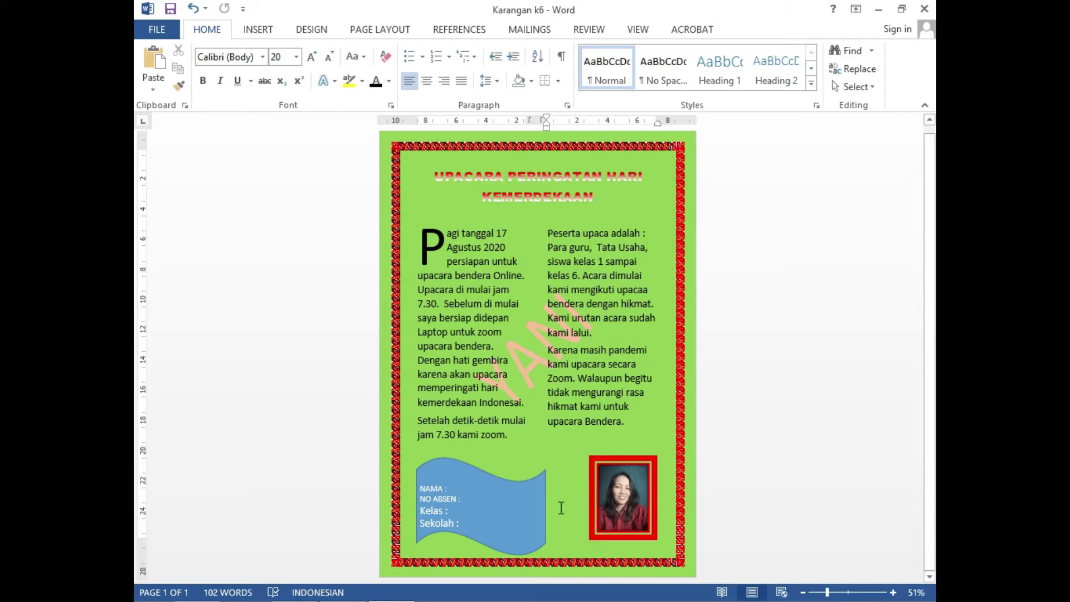
{"action": "left_click", "coordinate": [261, 31]}
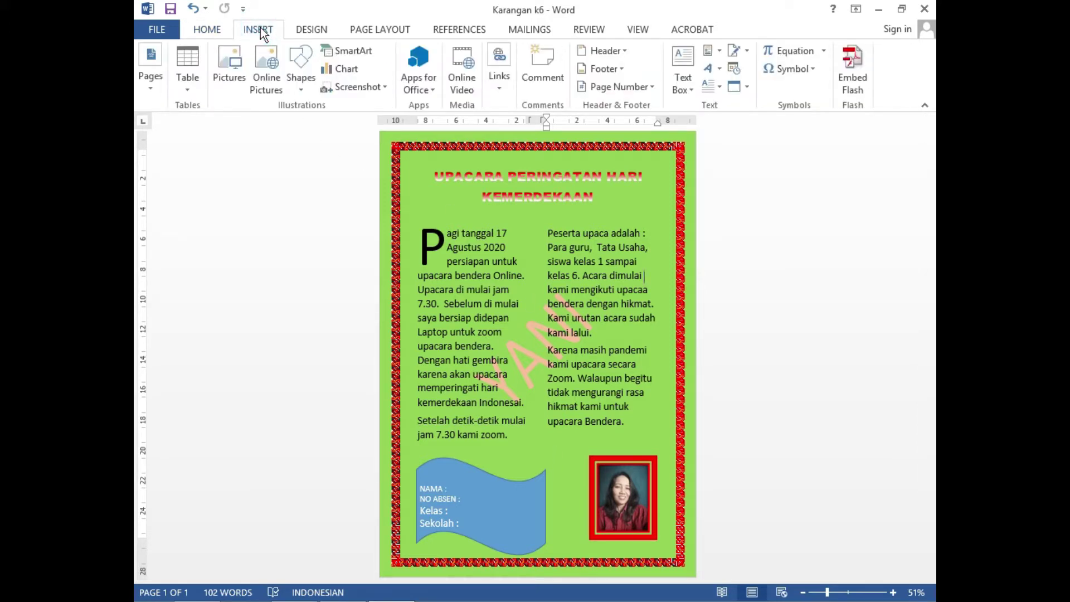
{"action": "left_click", "coordinate": [322, 32]}
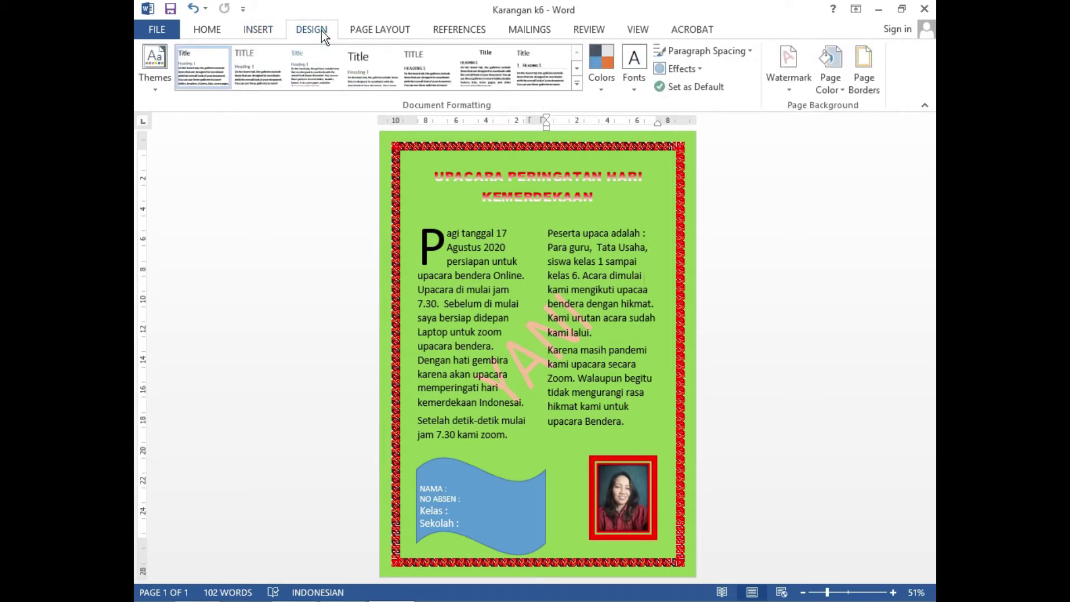
{"action": "left_click", "coordinate": [266, 35]}
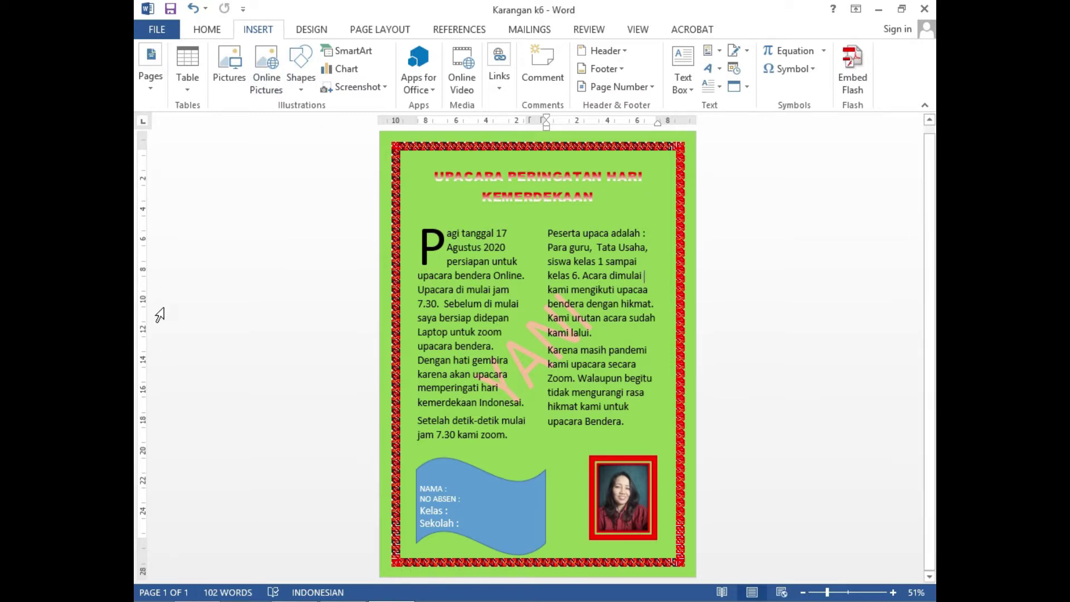
{"action": "left_click", "coordinate": [169, 32]}
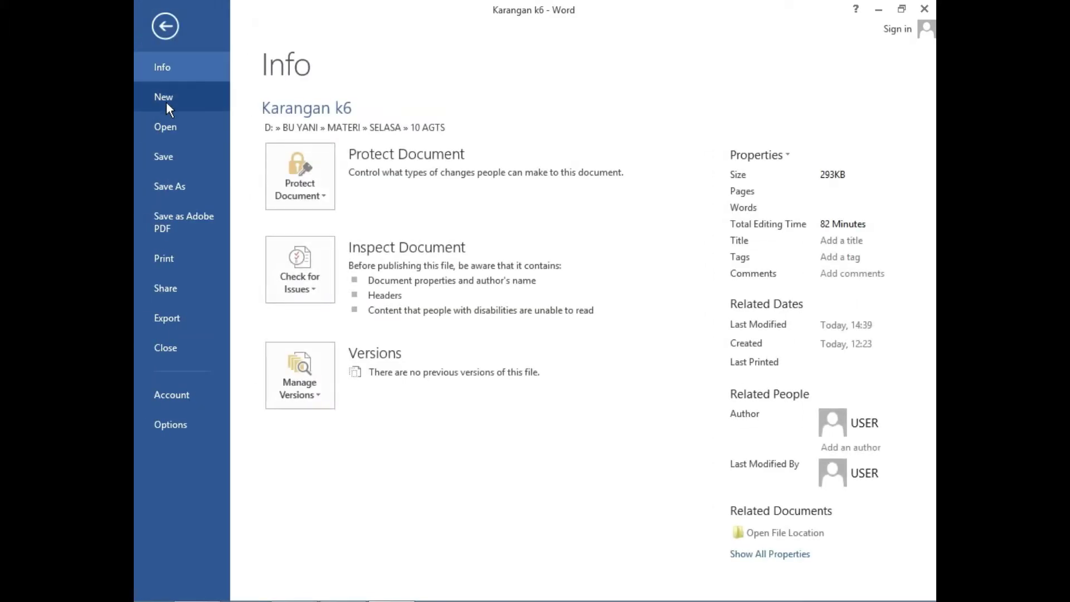
Step: Create a blank document and fill its page with a two-colour red-to-white gradient
{"action": "left_click", "coordinate": [166, 98]}
{"action": "left_click", "coordinate": [296, 193]}
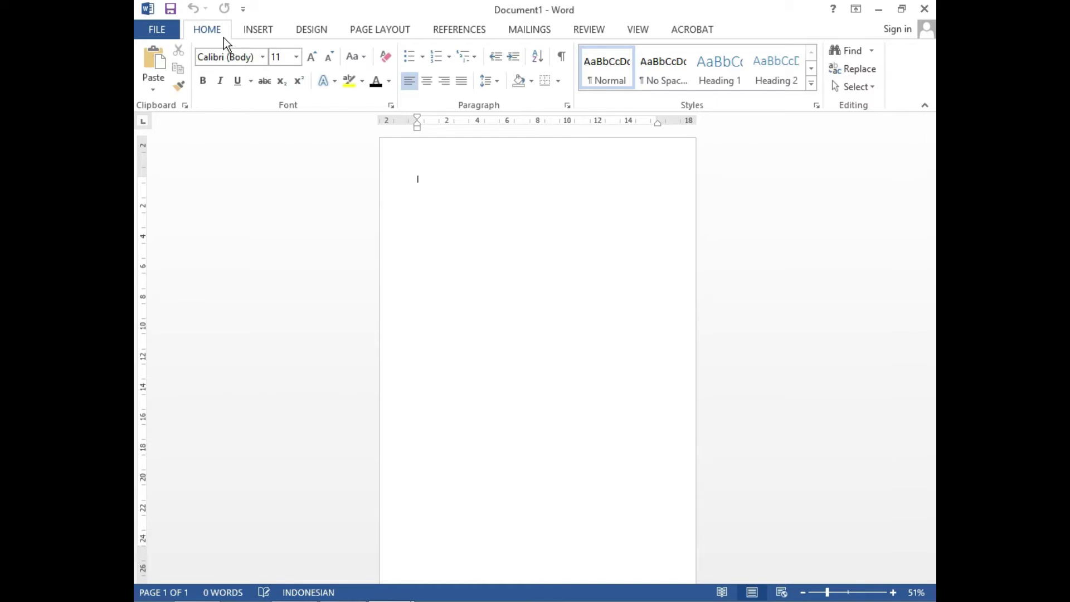
{"action": "left_click", "coordinate": [309, 32]}
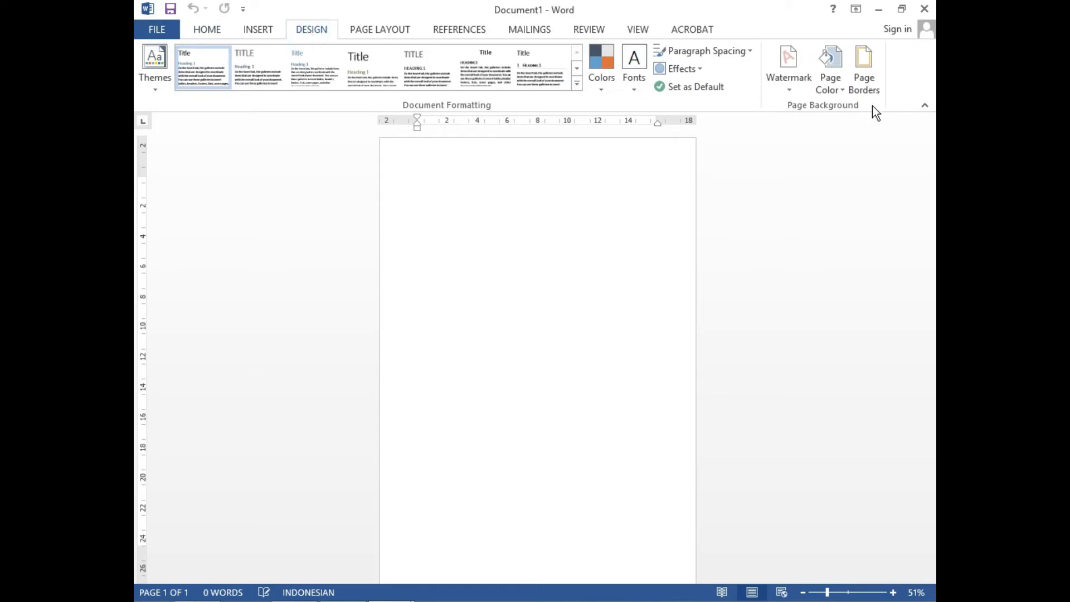
{"action": "left_click", "coordinate": [831, 82]}
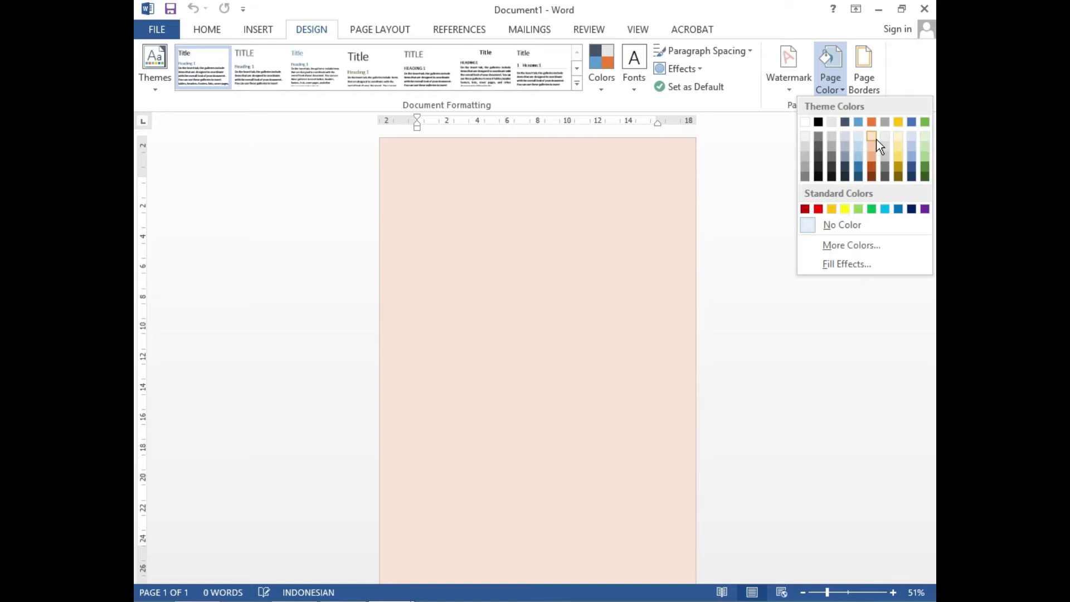
{"action": "left_click", "coordinate": [847, 264]}
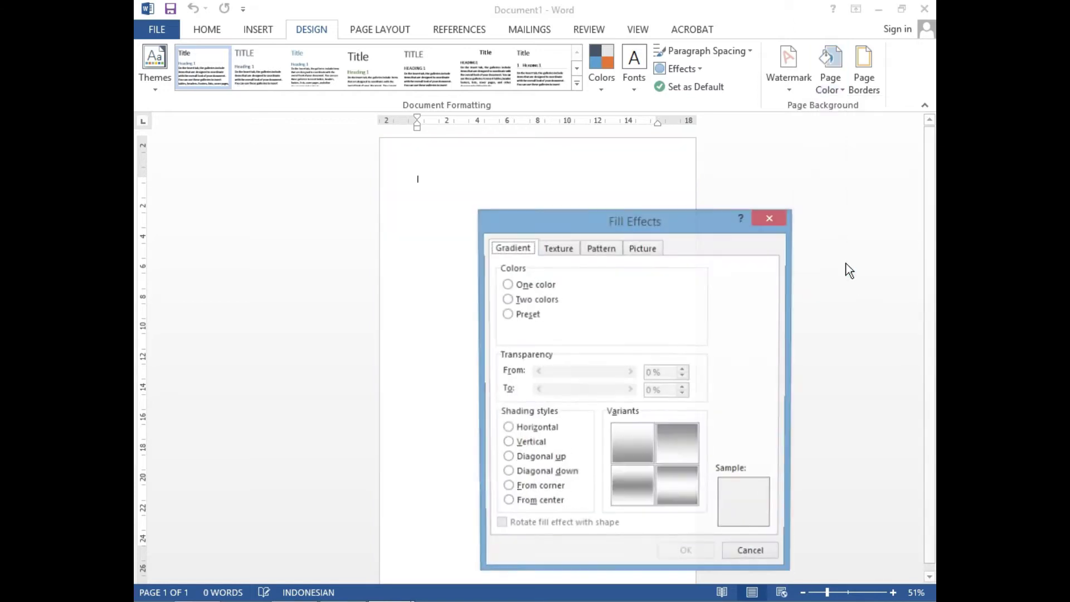
{"action": "left_click", "coordinate": [538, 300]}
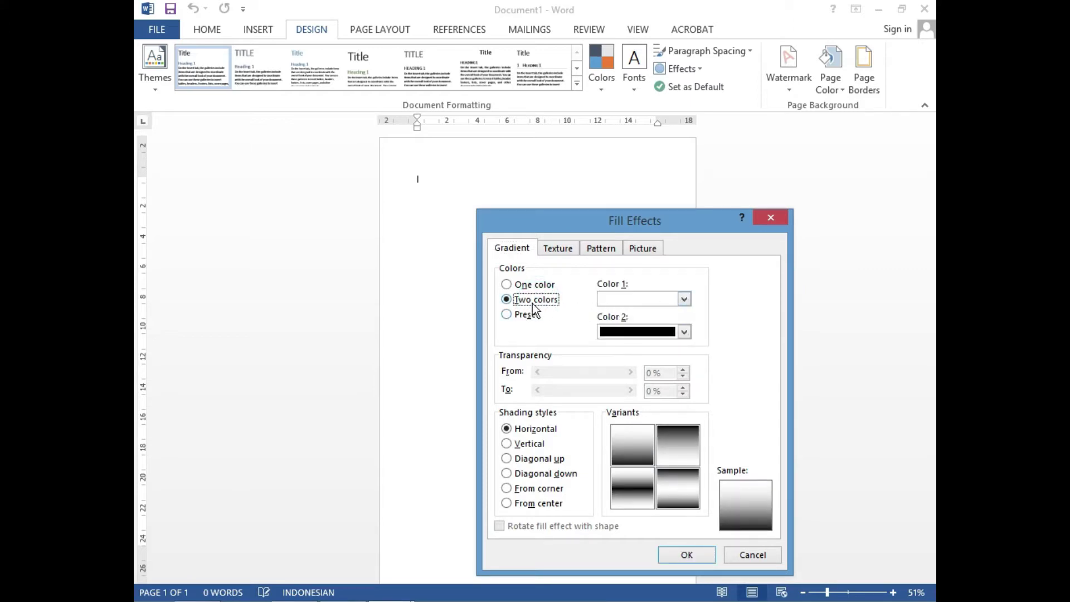
{"action": "left_click", "coordinate": [684, 301]}
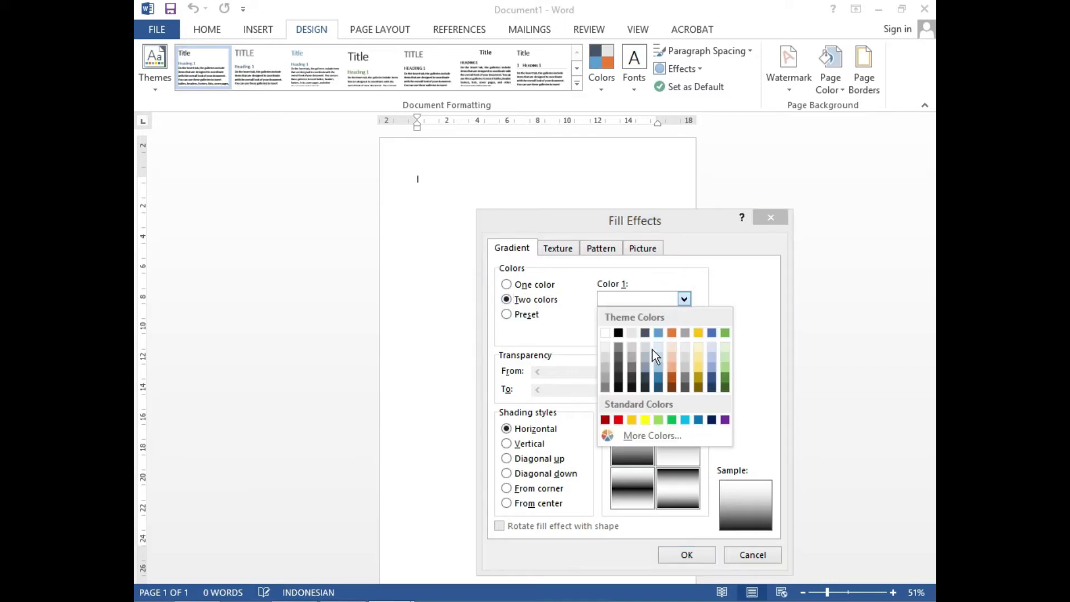
{"action": "left_click", "coordinate": [618, 419]}
{"action": "left_click", "coordinate": [683, 332]}
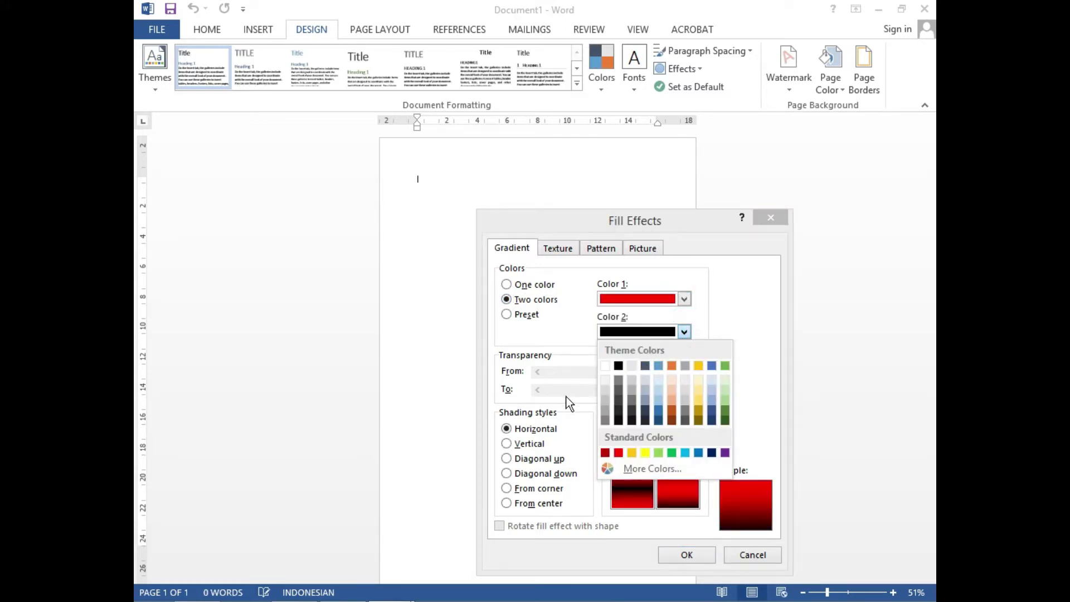
{"action": "left_click", "coordinate": [605, 366]}
{"action": "left_click", "coordinate": [686, 554]}
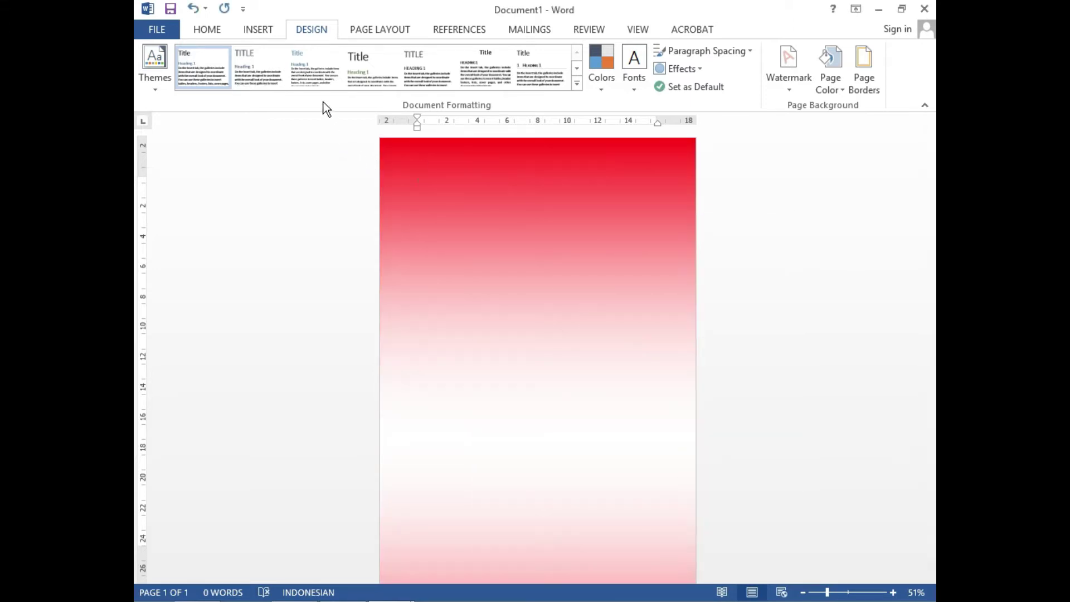
Step: Put a green palm-tree art border around all edges of the page
{"action": "left_click", "coordinate": [866, 91]}
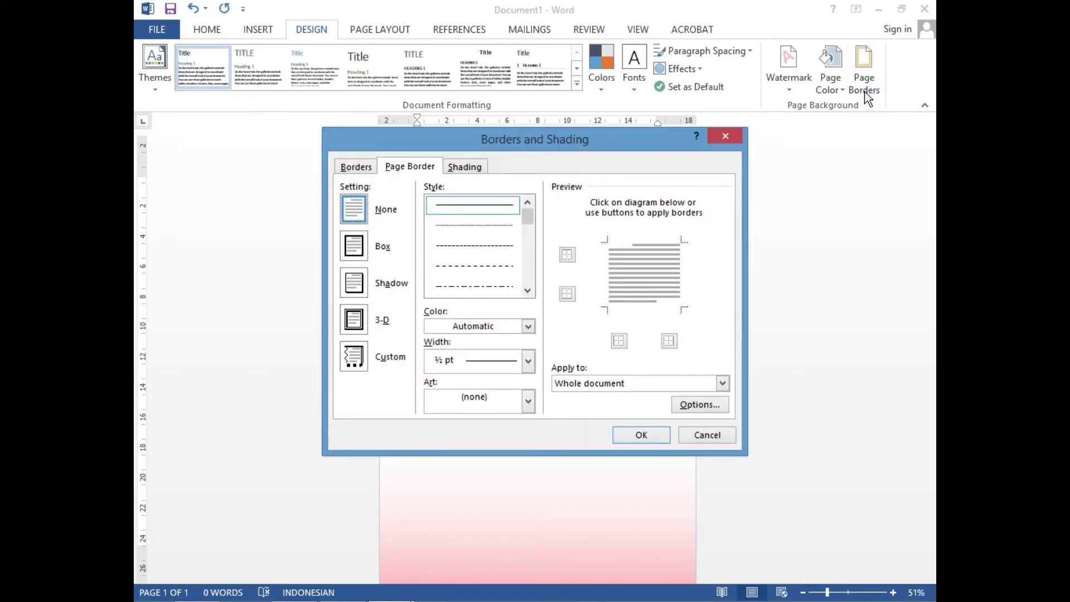
{"action": "left_click", "coordinate": [527, 400]}
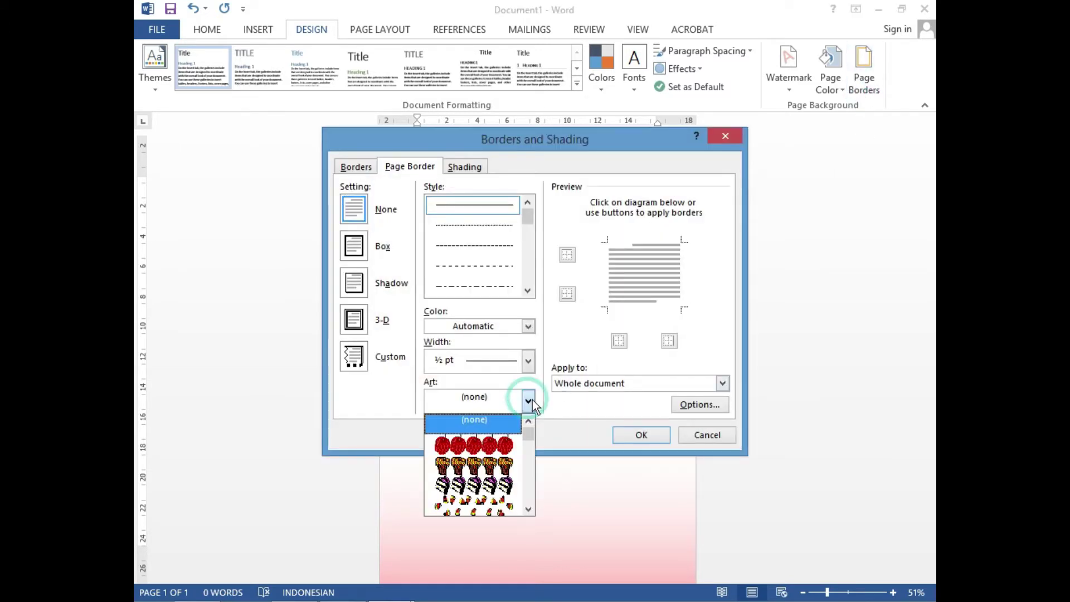
{"action": "left_click_drag", "start_coordinate": [523, 430], "coordinate": [532, 449]}
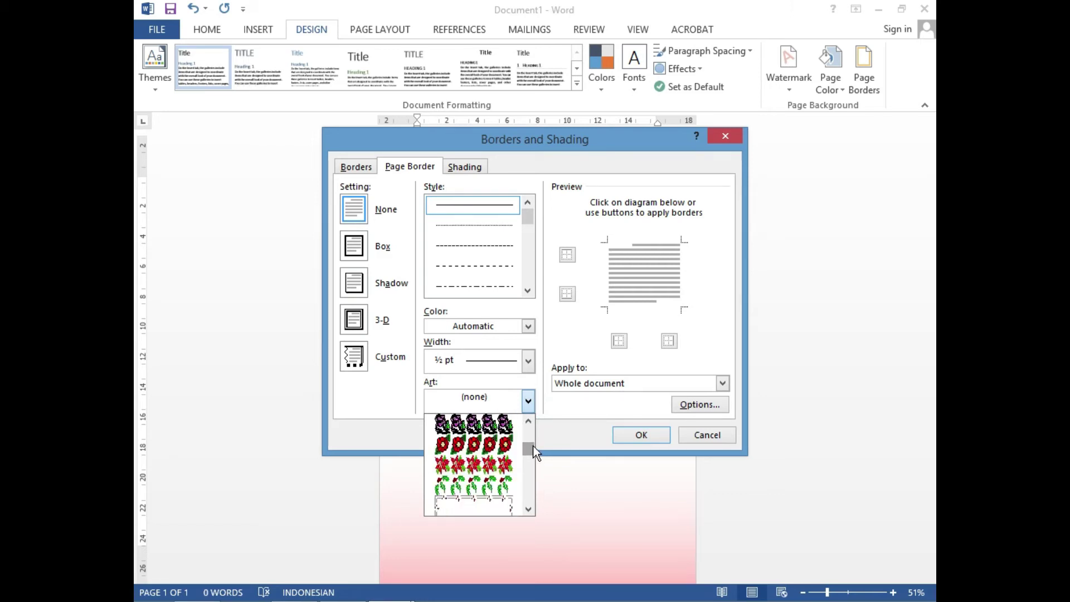
{"action": "left_click_drag", "start_coordinate": [528, 447], "coordinate": [528, 466]}
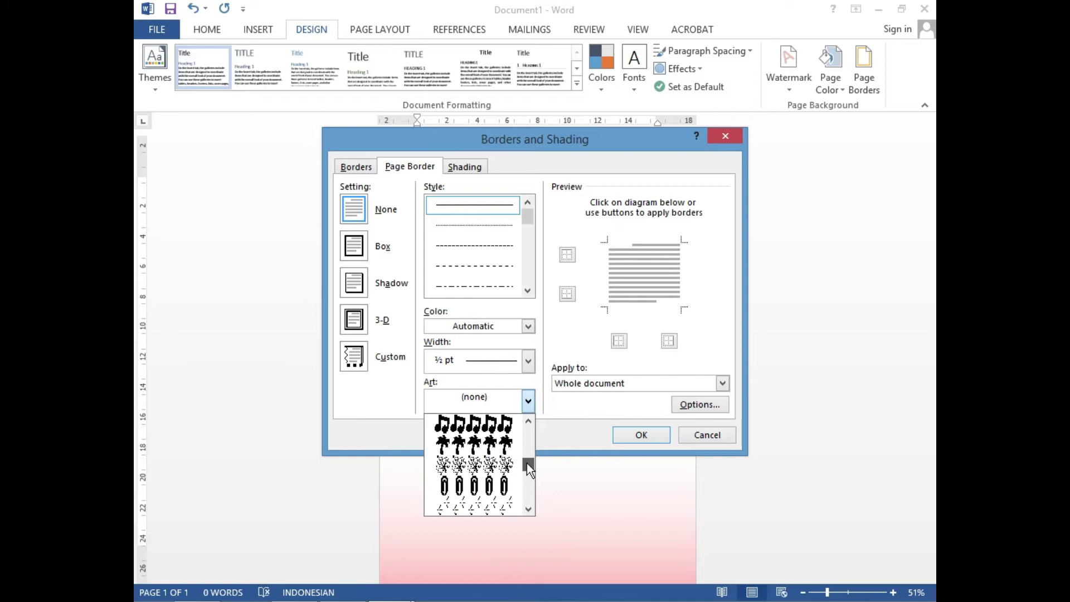
{"action": "left_click", "coordinate": [504, 444]}
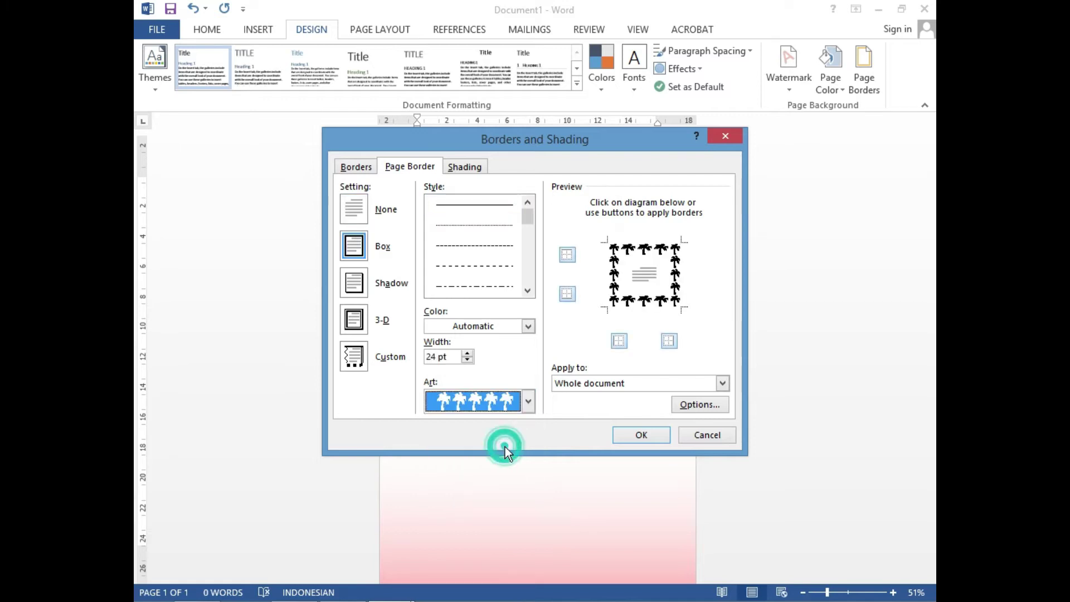
{"action": "left_click", "coordinate": [527, 326]}
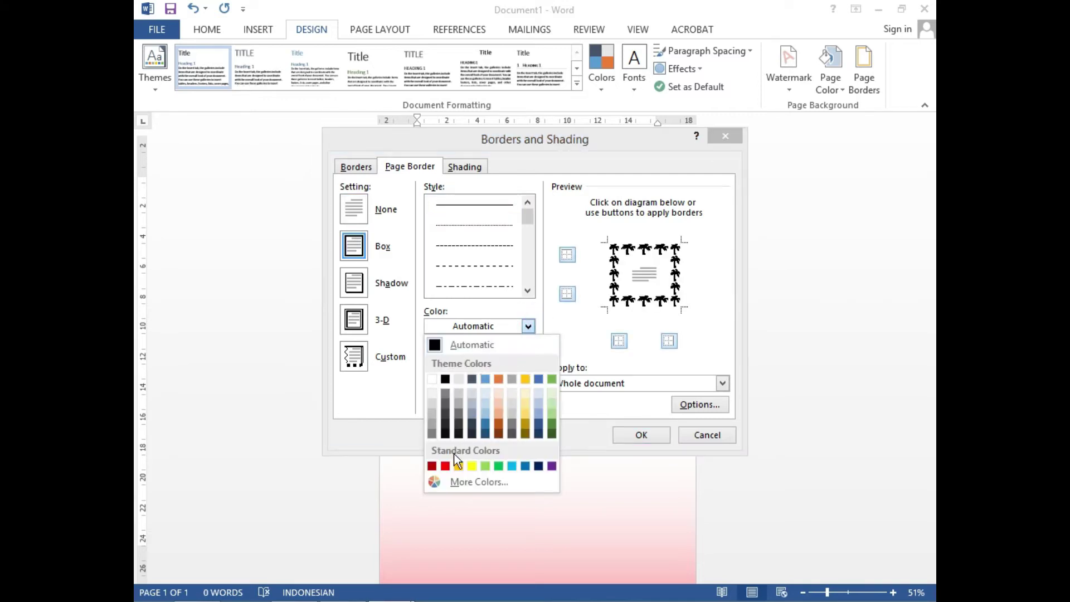
{"action": "left_click", "coordinate": [498, 466]}
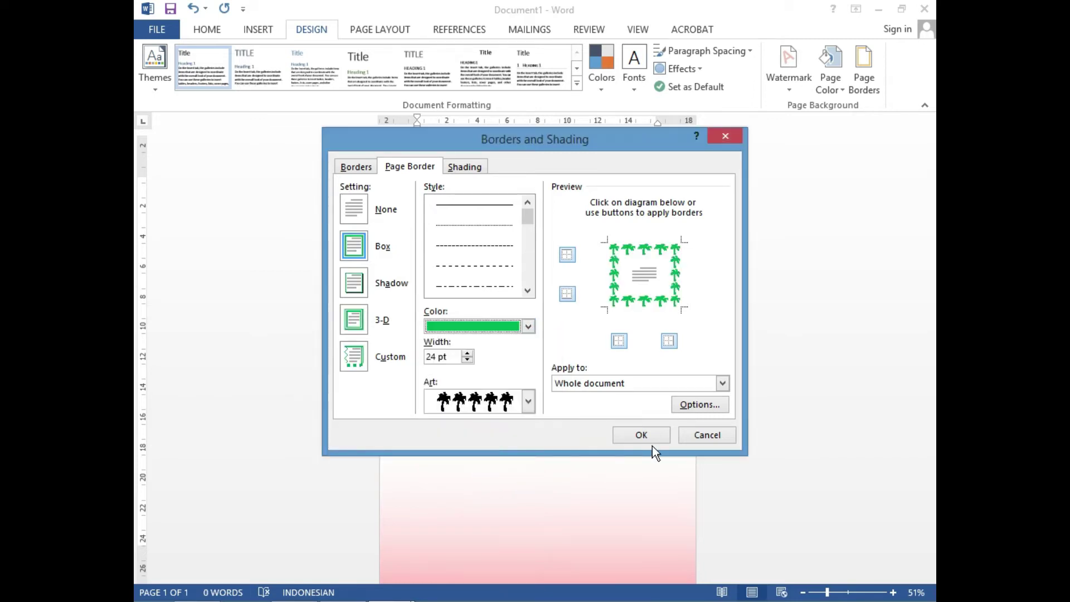
{"action": "left_click", "coordinate": [642, 436]}
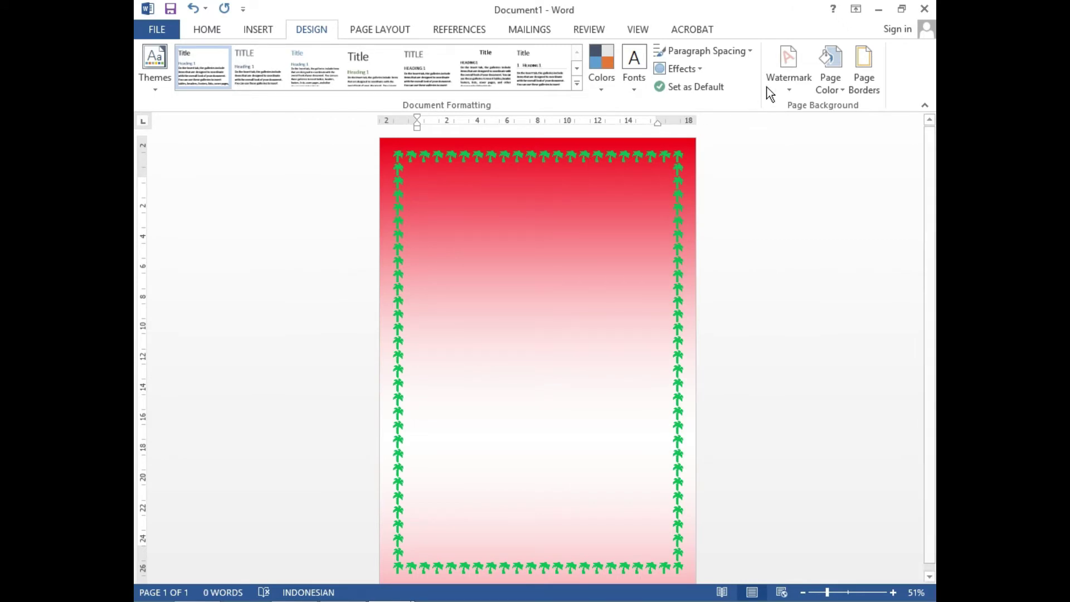
Step: Change the gradient's first colour from red to orange-gold, keeping white as the second
{"action": "left_click", "coordinate": [844, 91]}
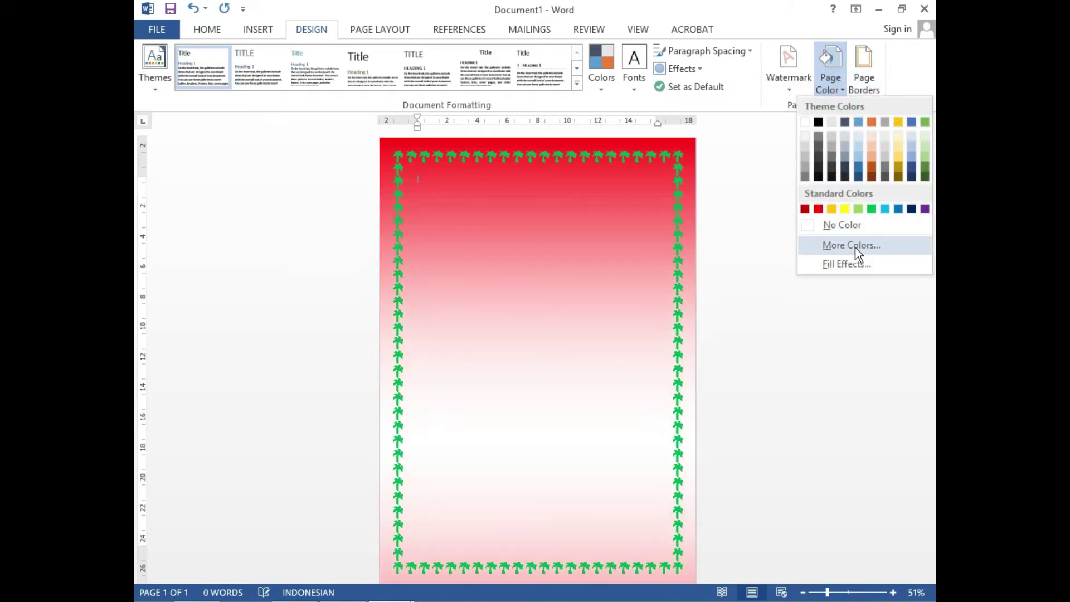
{"action": "left_click", "coordinate": [851, 263]}
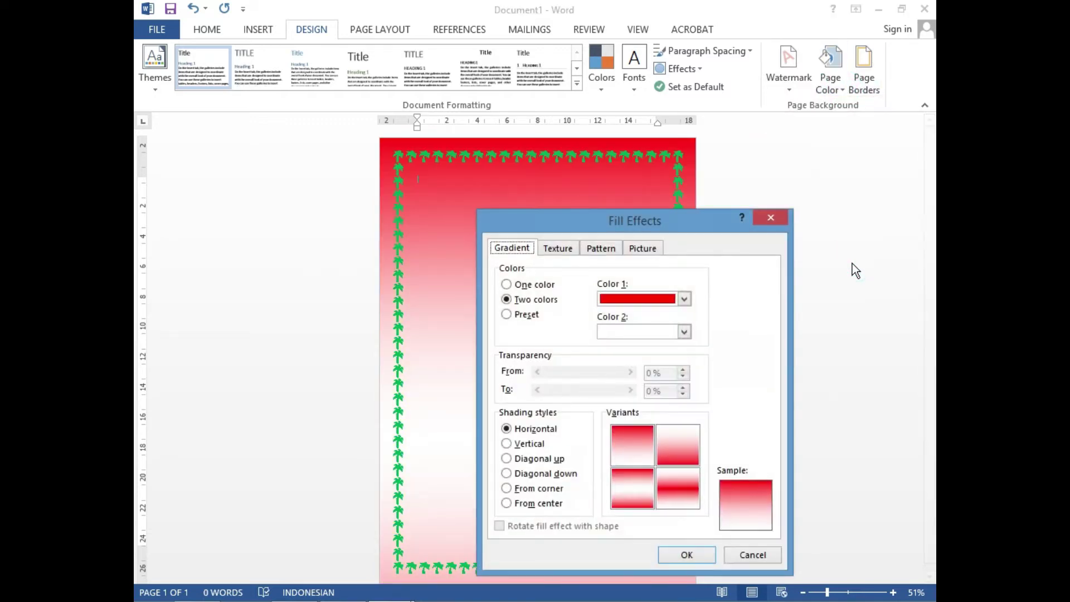
{"action": "left_click", "coordinate": [685, 300]}
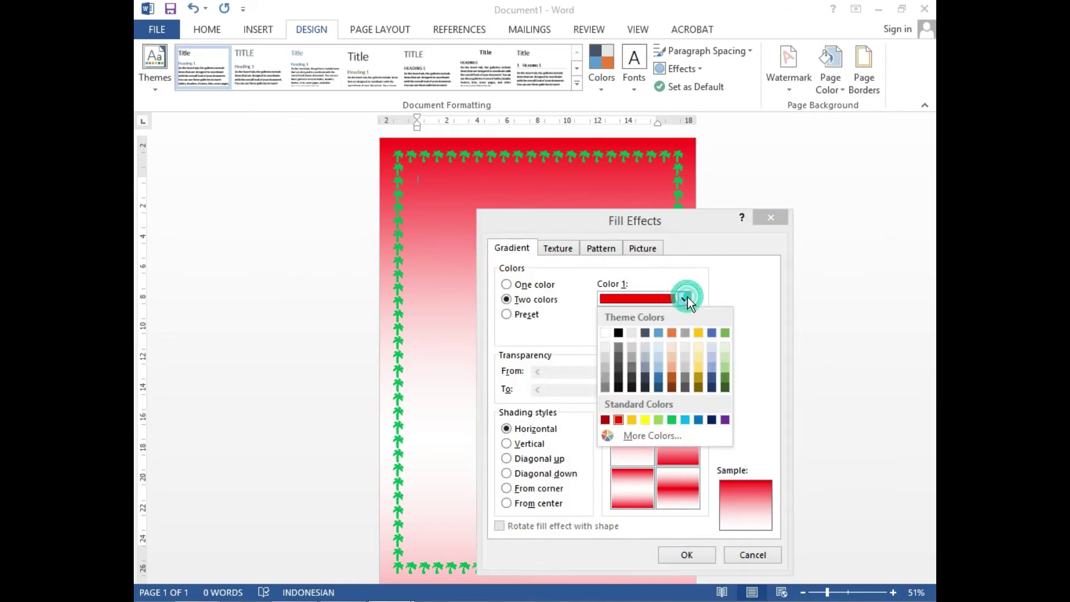
{"action": "left_click", "coordinate": [636, 422]}
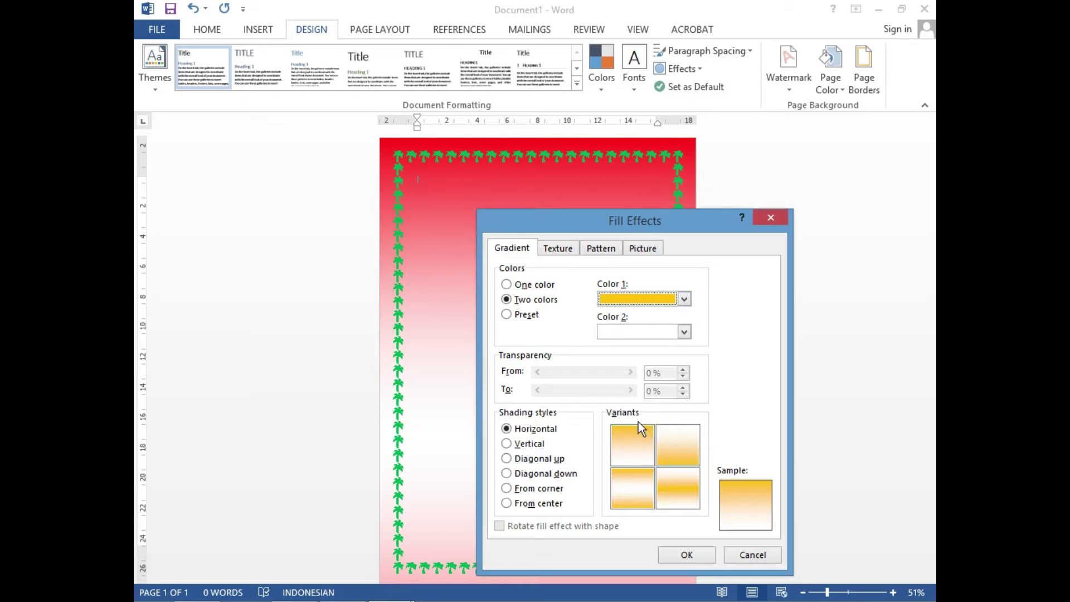
{"action": "left_click", "coordinate": [688, 554]}
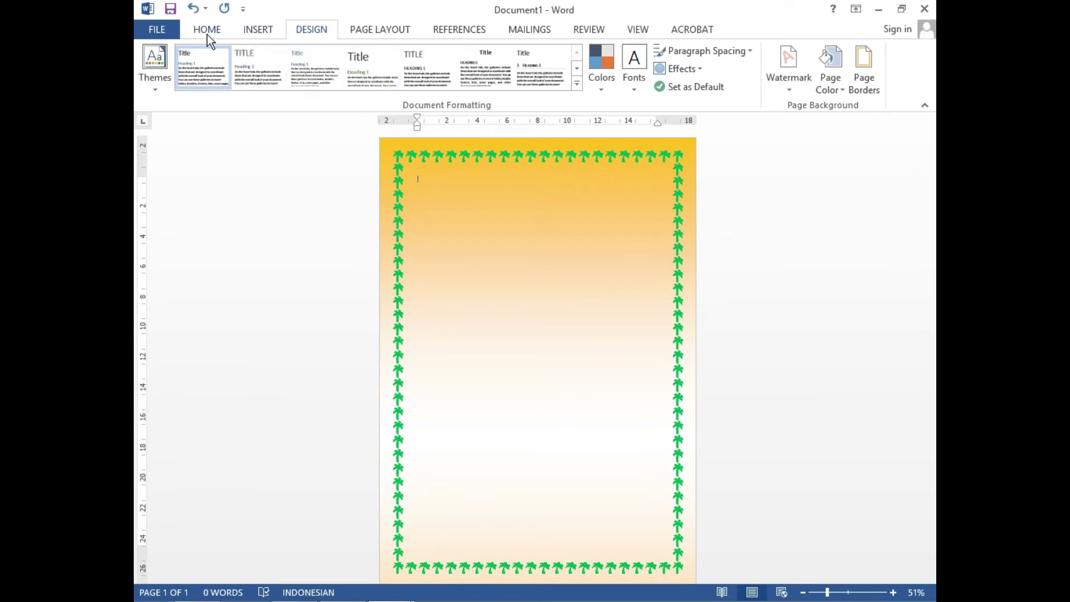
{"action": "left_click", "coordinate": [254, 32]}
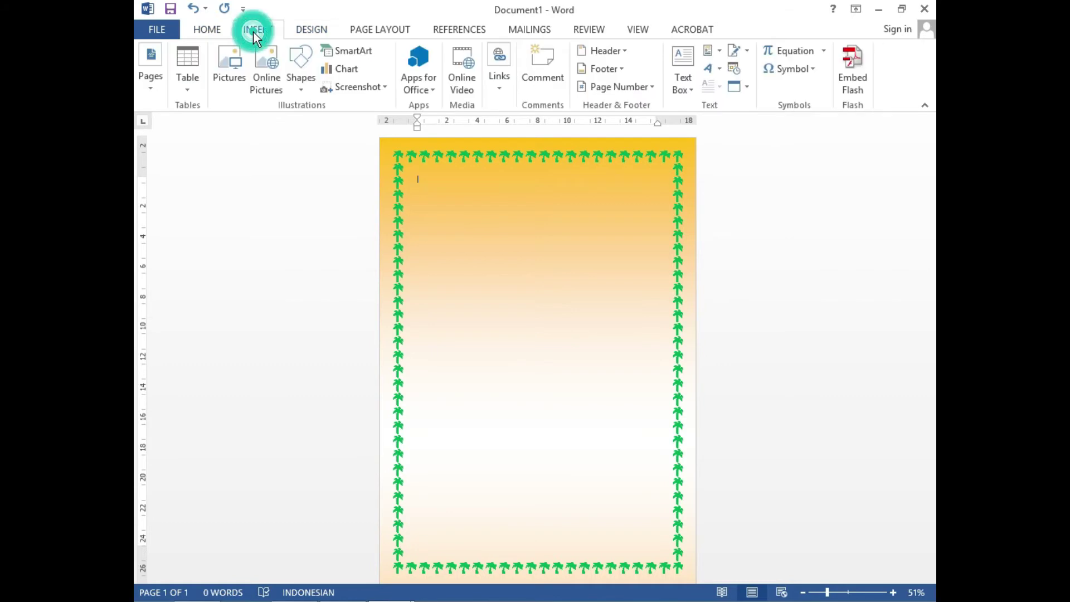
{"action": "mouse_move", "coordinate": [389, 587]}
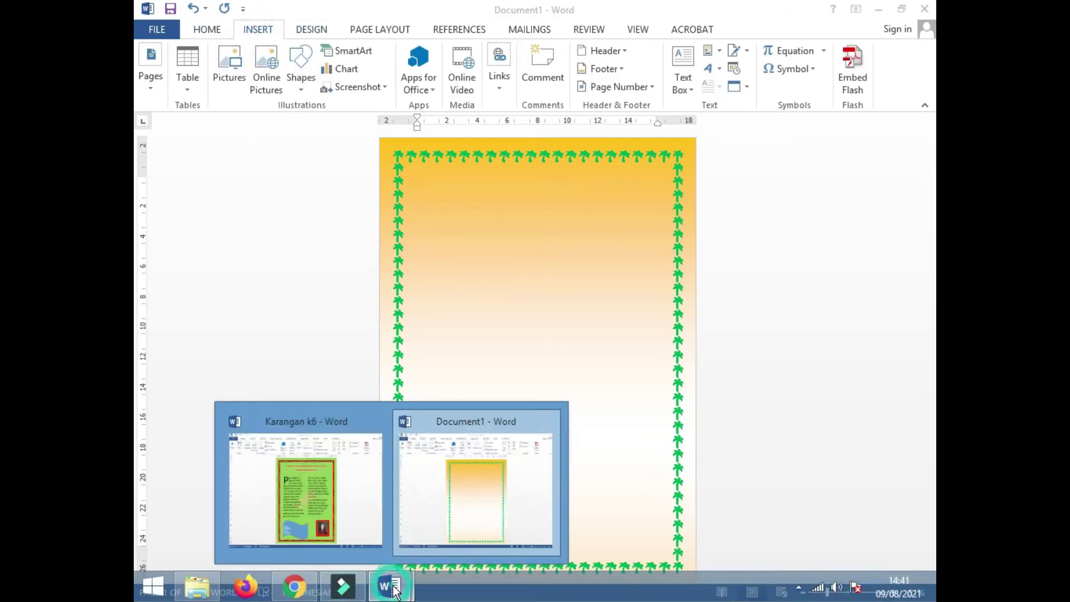
Step: Type the heading 'UPACARA KEMERDEKAAN INDONESIA' at the top and zoom the view to 77%
{"action": "left_click", "coordinate": [341, 506]}
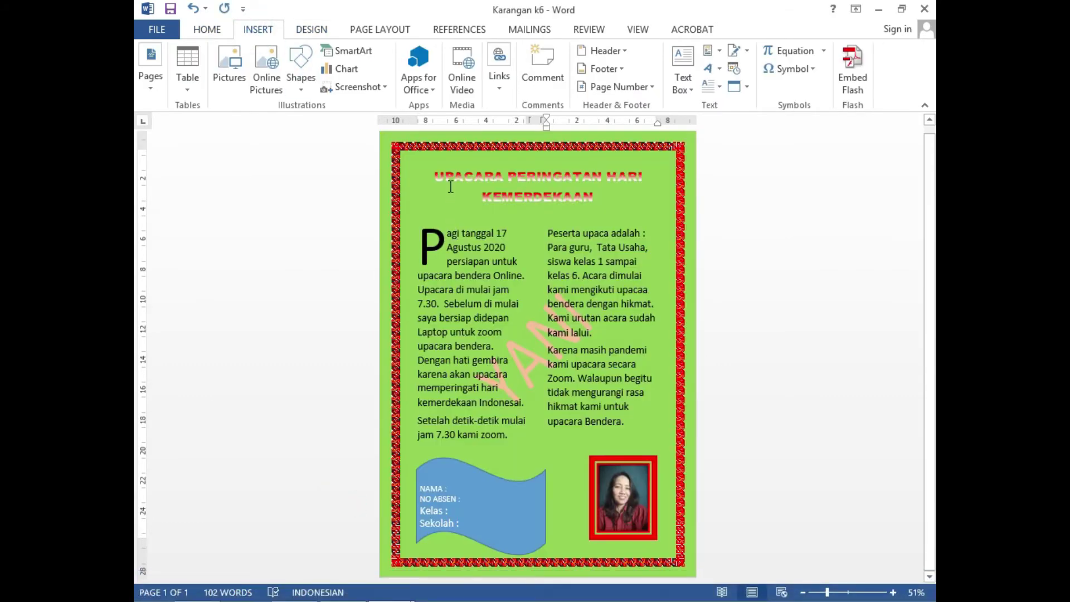
{"action": "key", "text": "alt+Tab"}
{"action": "type", "text": "UPACARA"}
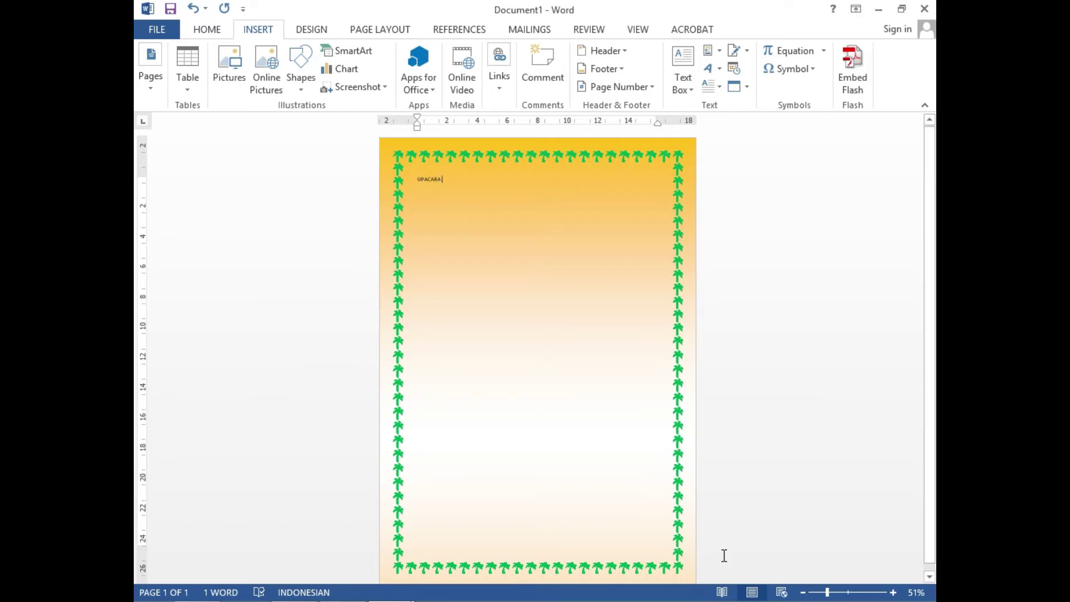
{"action": "type", "text": " KEMERDE"}
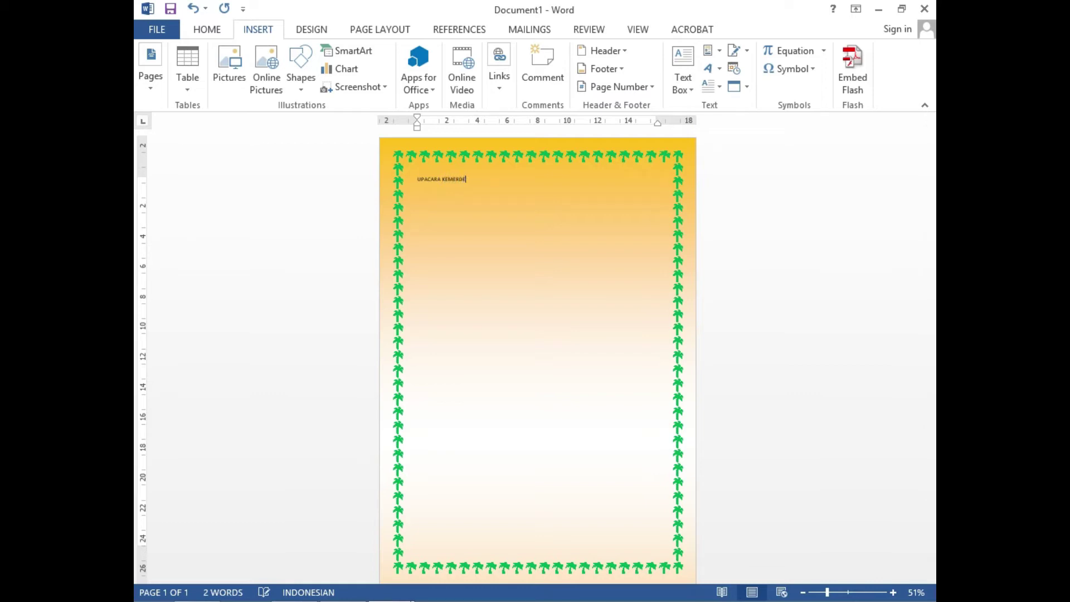
{"action": "type", "text": "KAAN"}
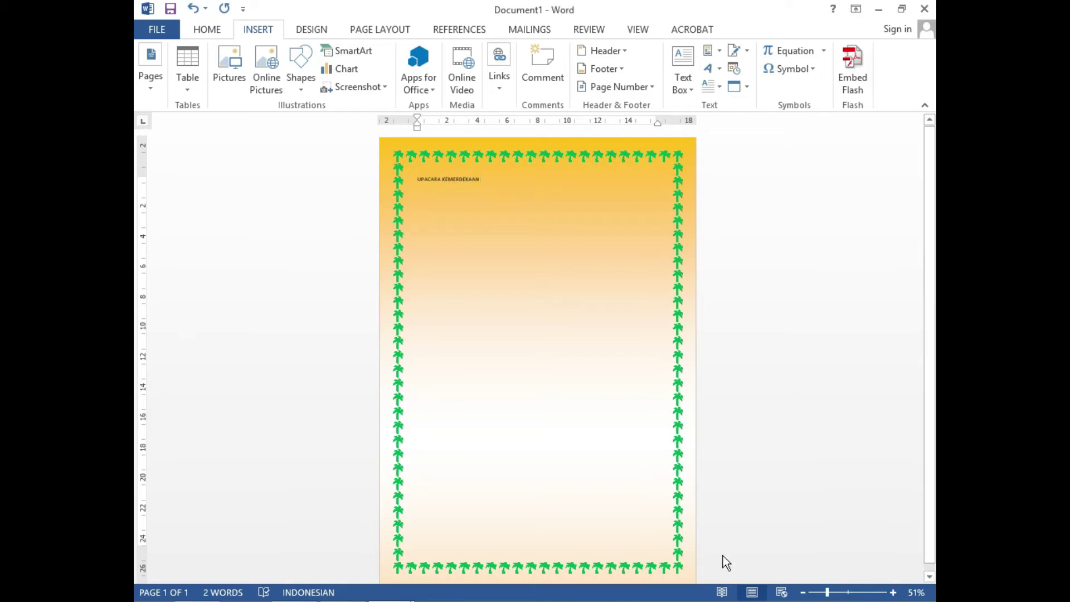
{"action": "type", "text": " INDO"}
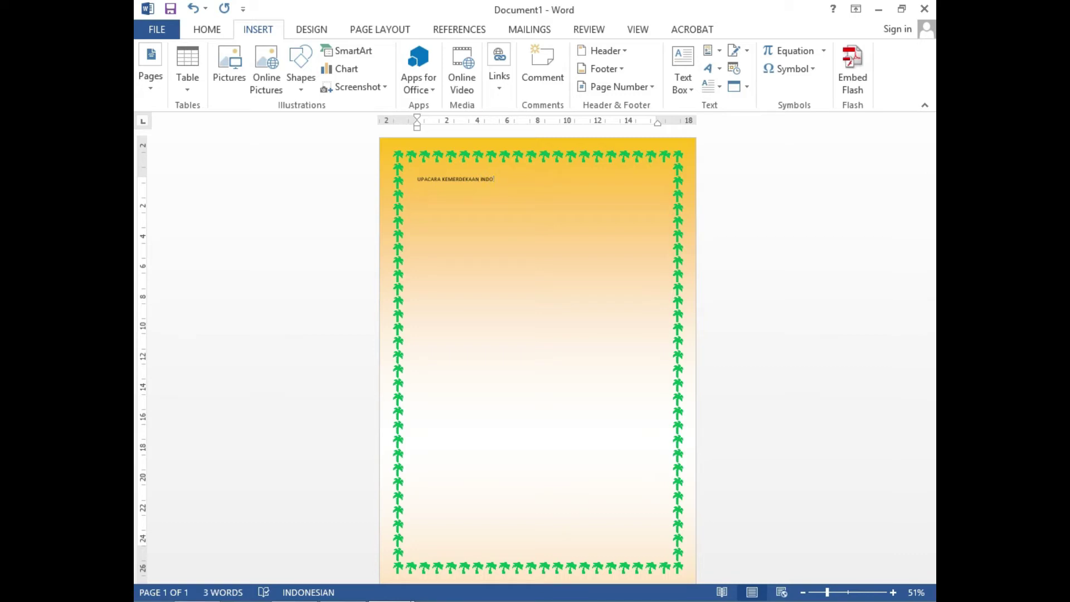
{"action": "type", "text": "NESIA"}
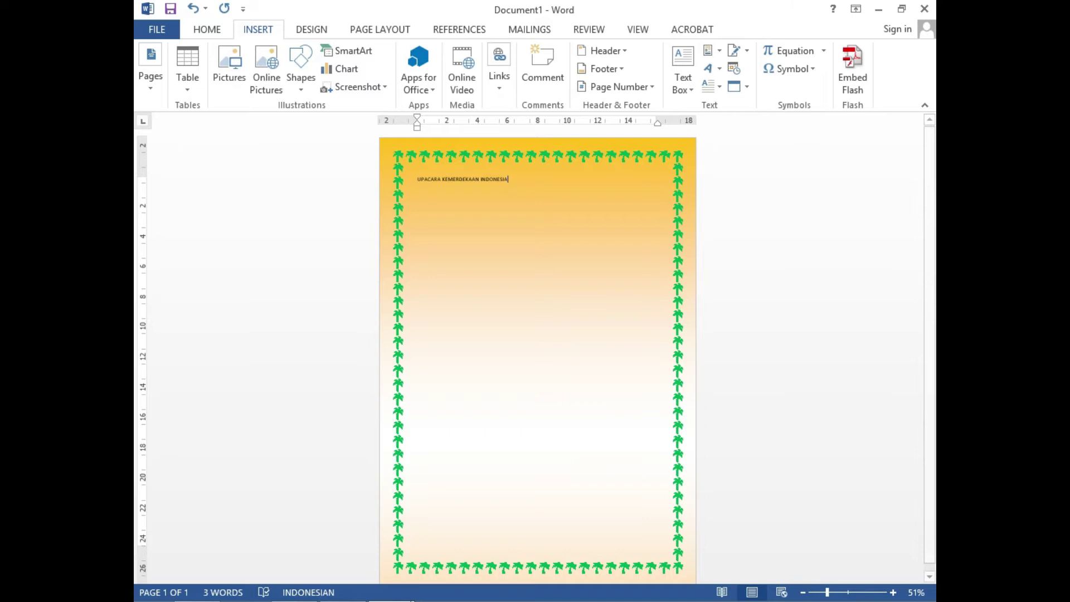
{"action": "left_click", "coordinate": [838, 592]}
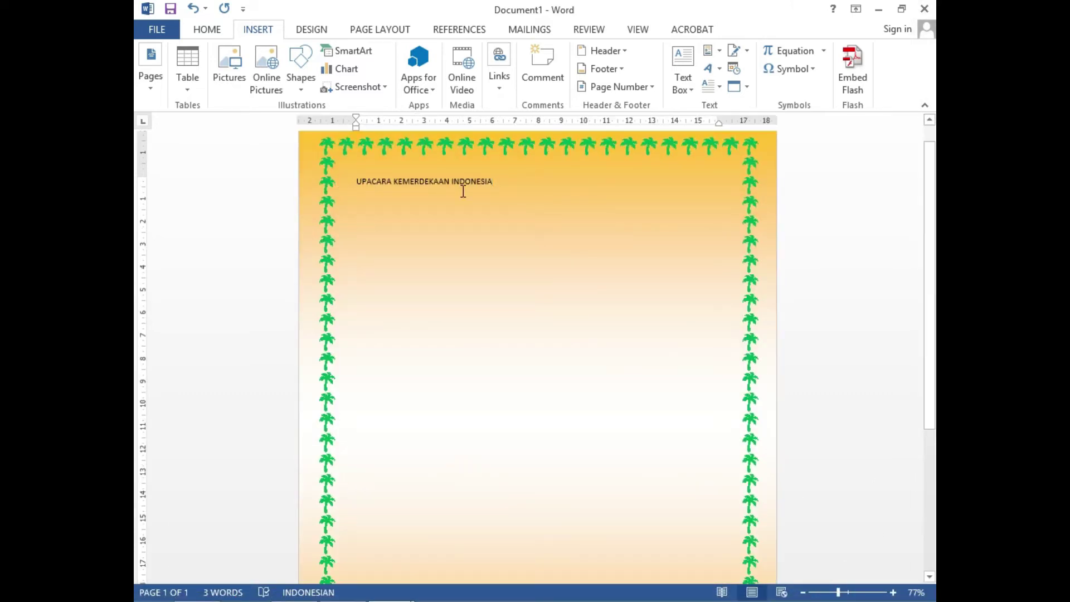
Step: Make the heading 24 pt Arial Black and centre it on the page
{"action": "left_click_drag", "start_coordinate": [503, 184], "coordinate": [353, 173]}
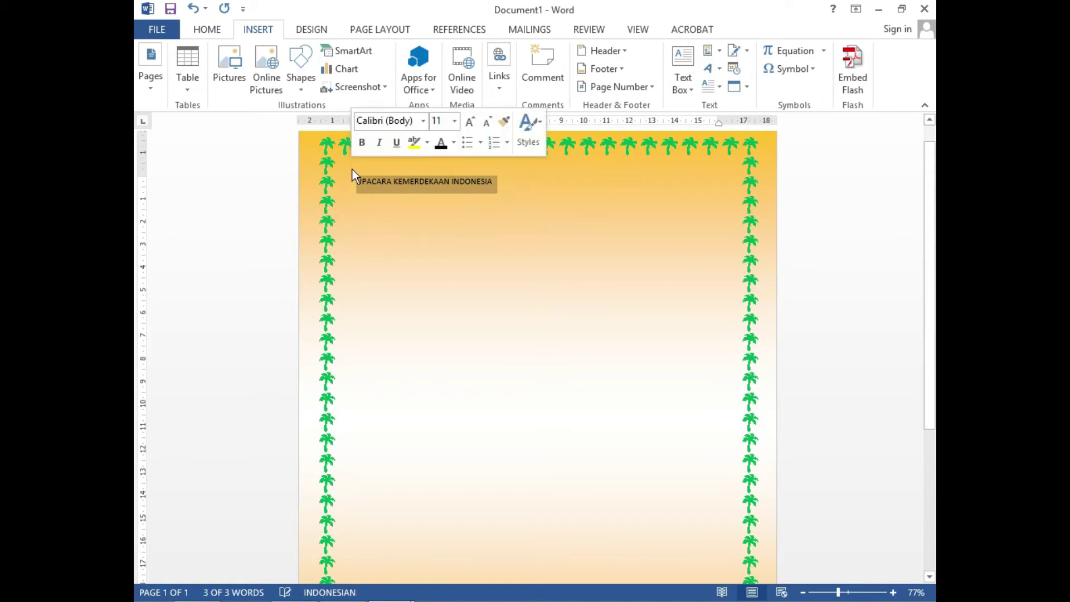
{"action": "left_click", "coordinate": [471, 122]}
{"action": "left_click", "coordinate": [470, 122]}
{"action": "left_click", "coordinate": [471, 122]}
{"action": "left_click", "coordinate": [470, 123]}
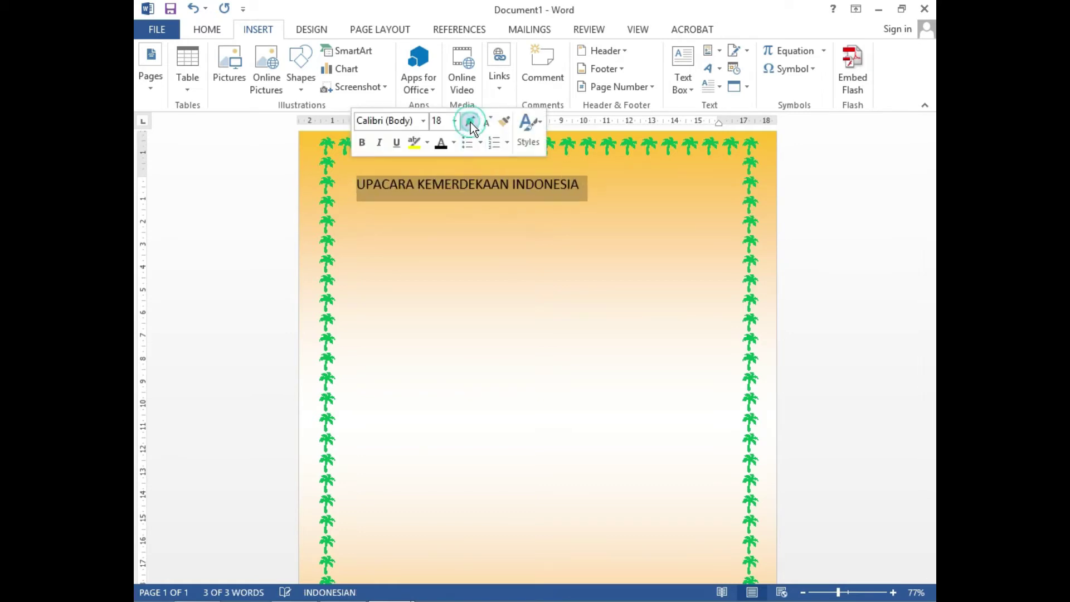
{"action": "left_click", "coordinate": [471, 122]}
{"action": "left_click", "coordinate": [471, 122]}
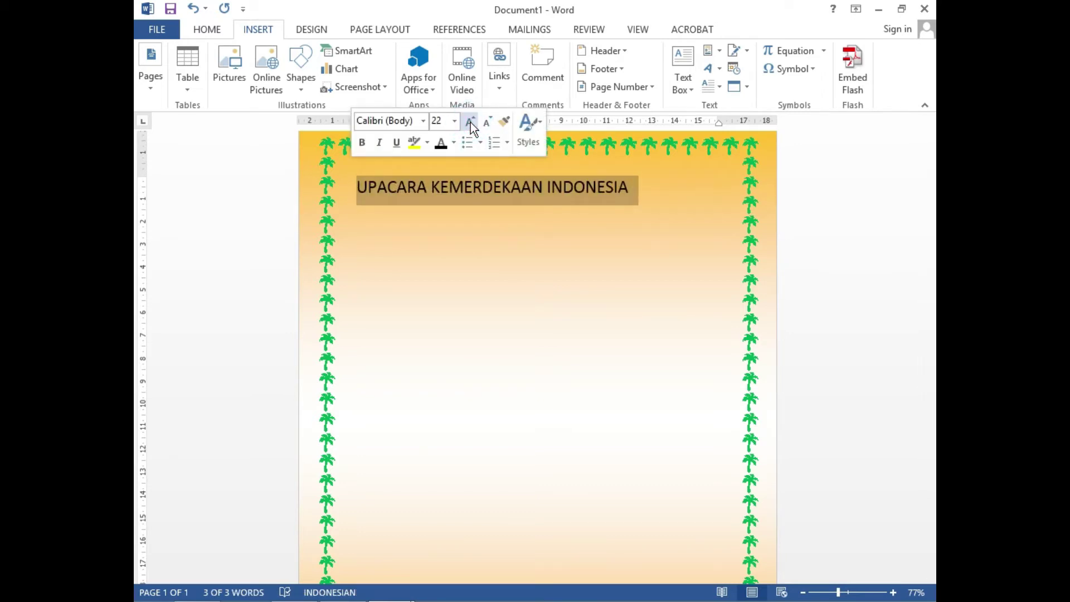
{"action": "left_click", "coordinate": [471, 122]}
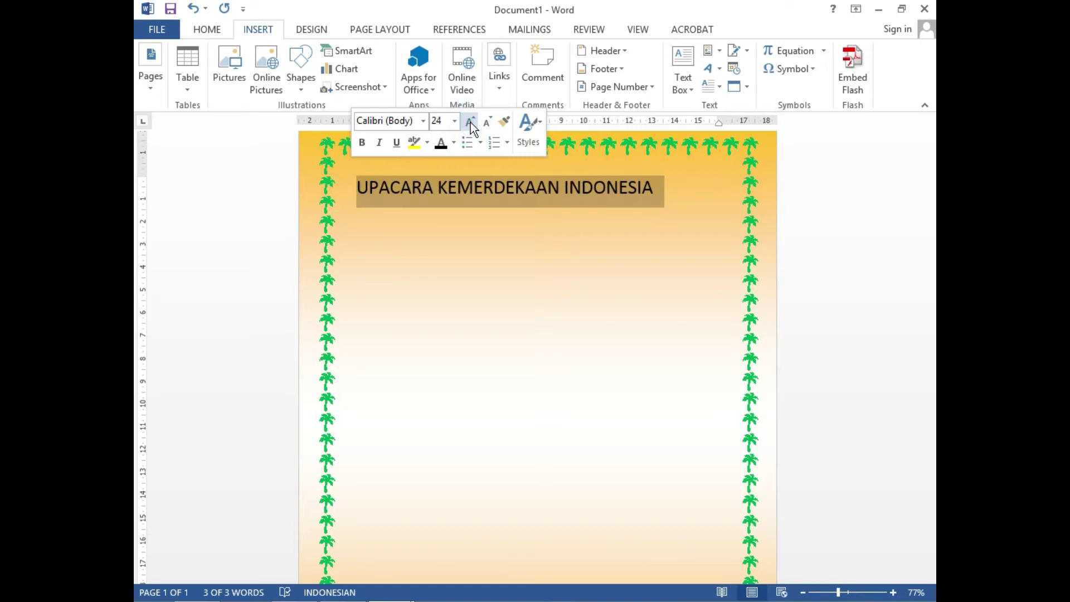
{"action": "left_click", "coordinate": [423, 121]}
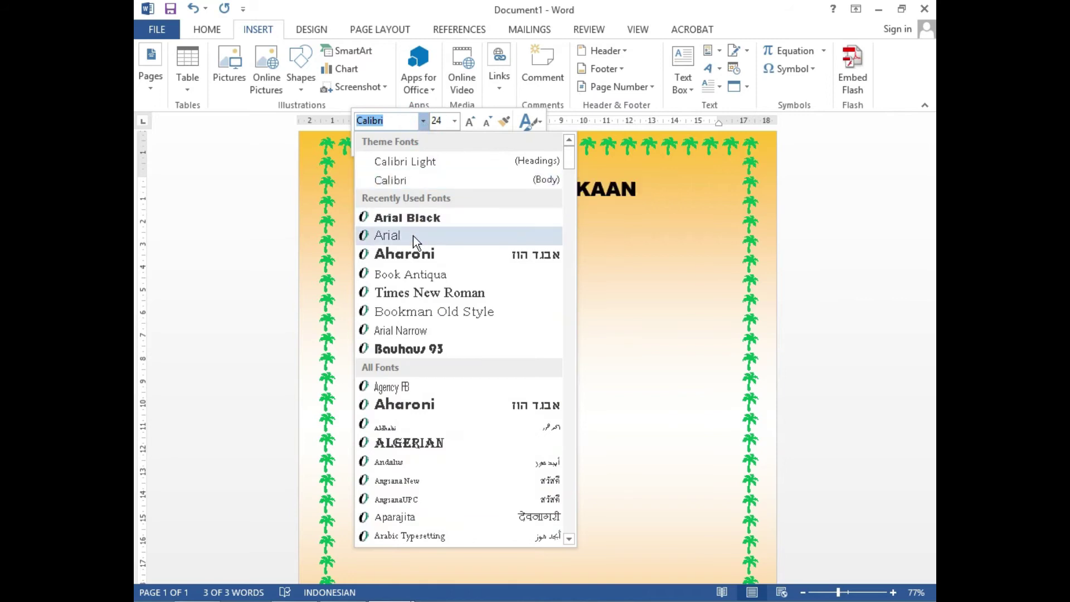
{"action": "left_click", "coordinate": [424, 218]}
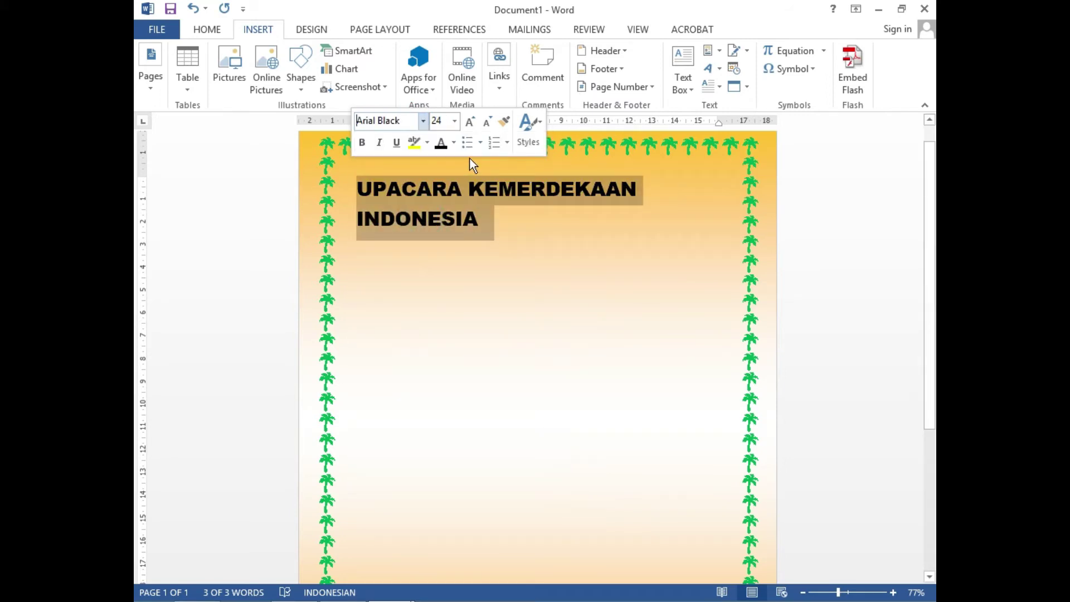
{"action": "left_click", "coordinate": [204, 28]}
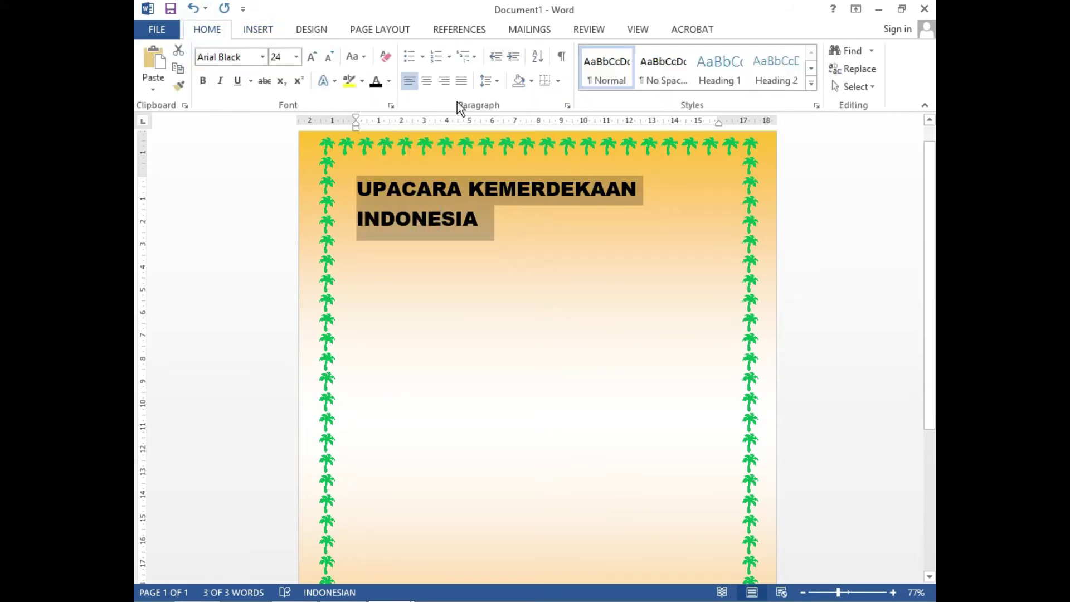
{"action": "left_click", "coordinate": [427, 81]}
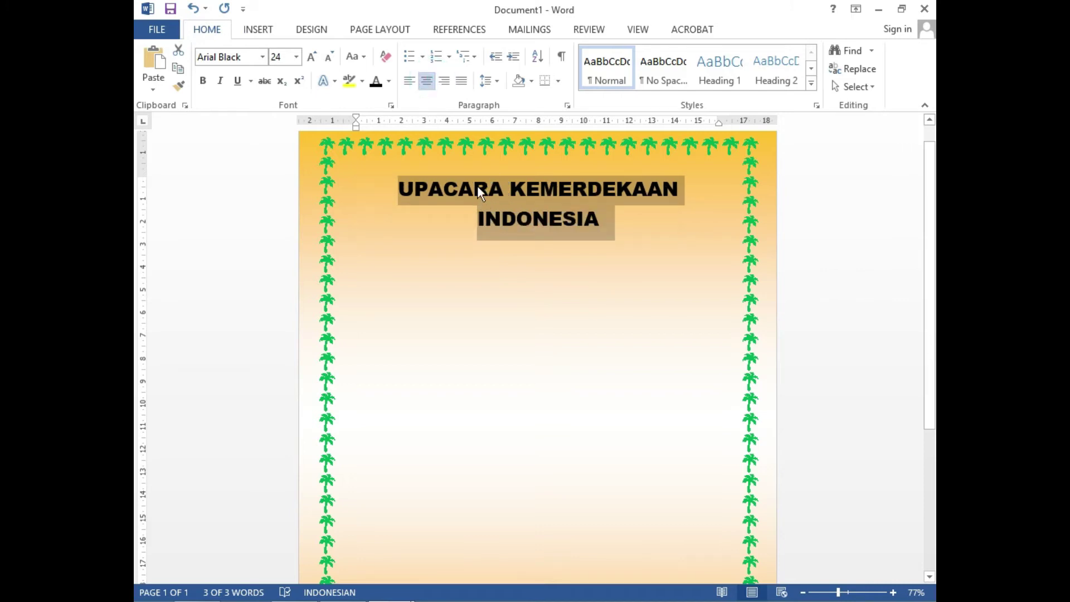
Step: Give the heading text a red-to-white gradient fill, shifting the white stop left
{"action": "left_click", "coordinate": [390, 81]}
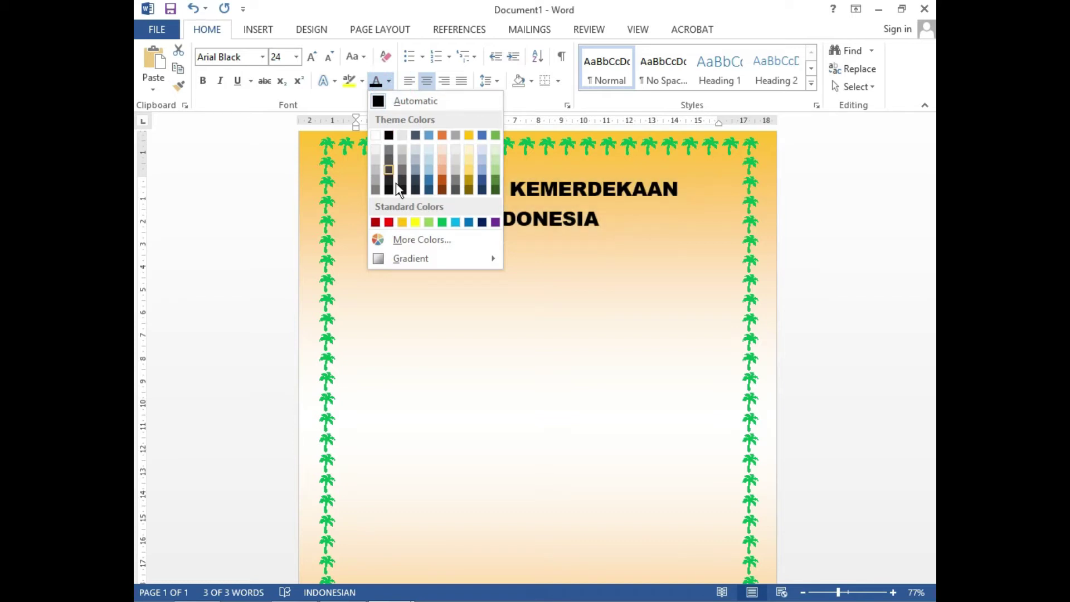
{"action": "left_click", "coordinate": [409, 261]}
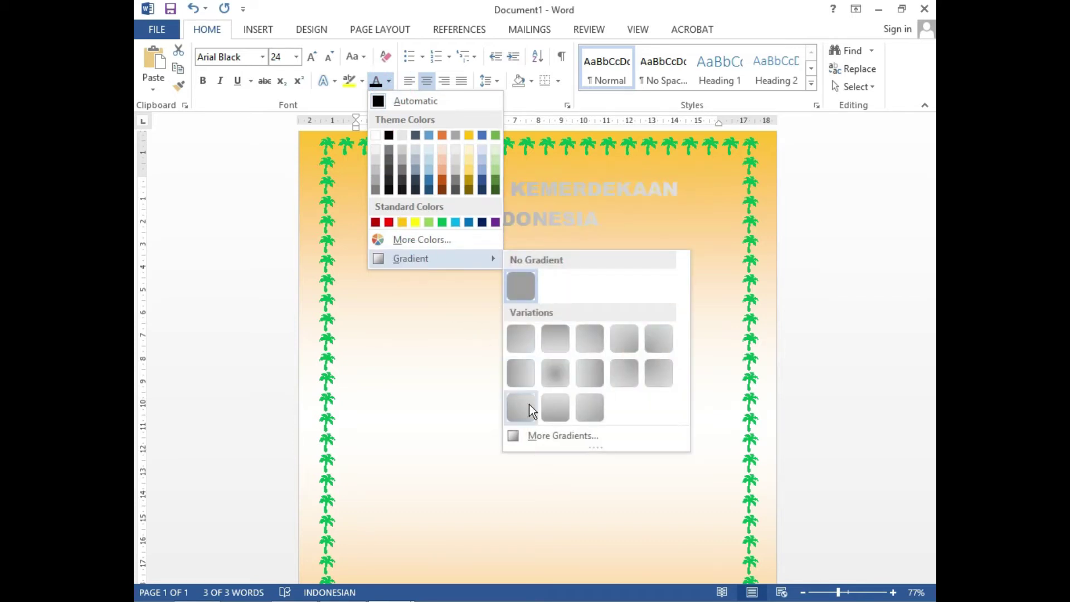
{"action": "left_click", "coordinate": [536, 433]}
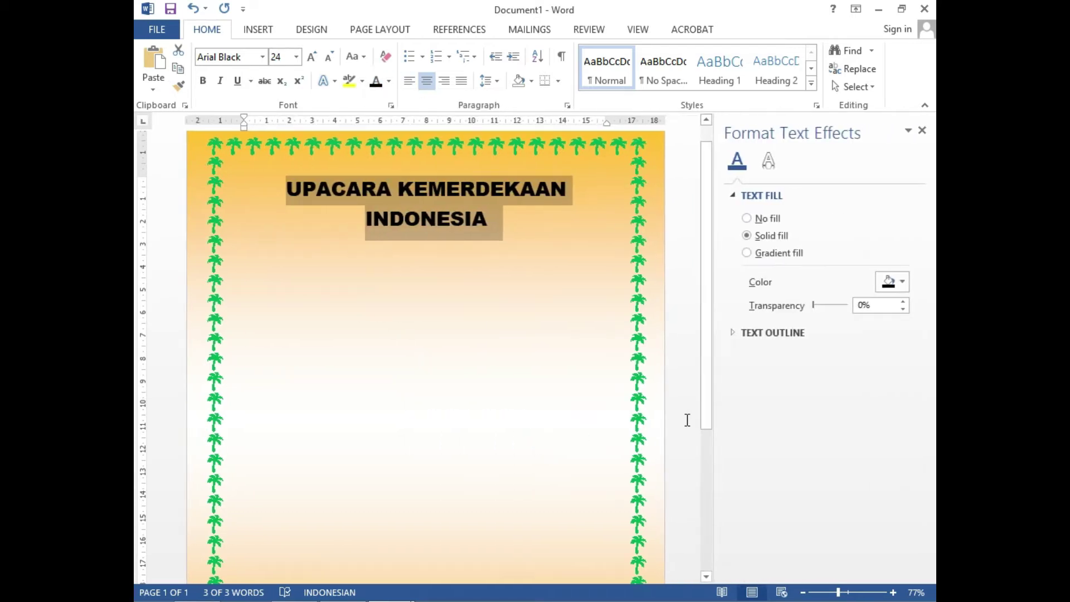
{"action": "left_click", "coordinate": [772, 254]}
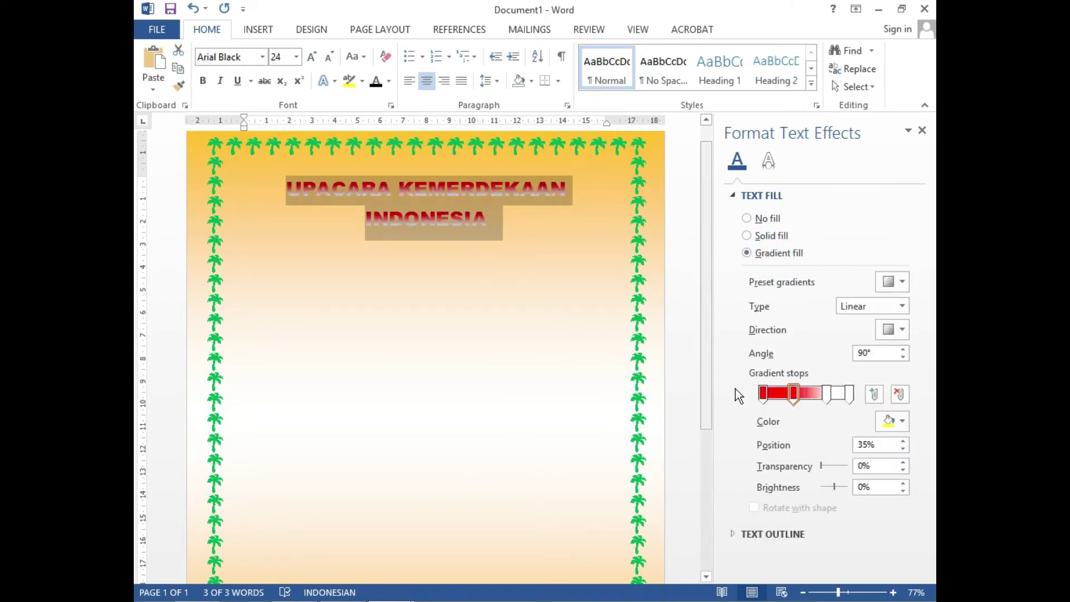
{"action": "left_click_drag", "start_coordinate": [827, 397], "coordinate": [814, 400]}
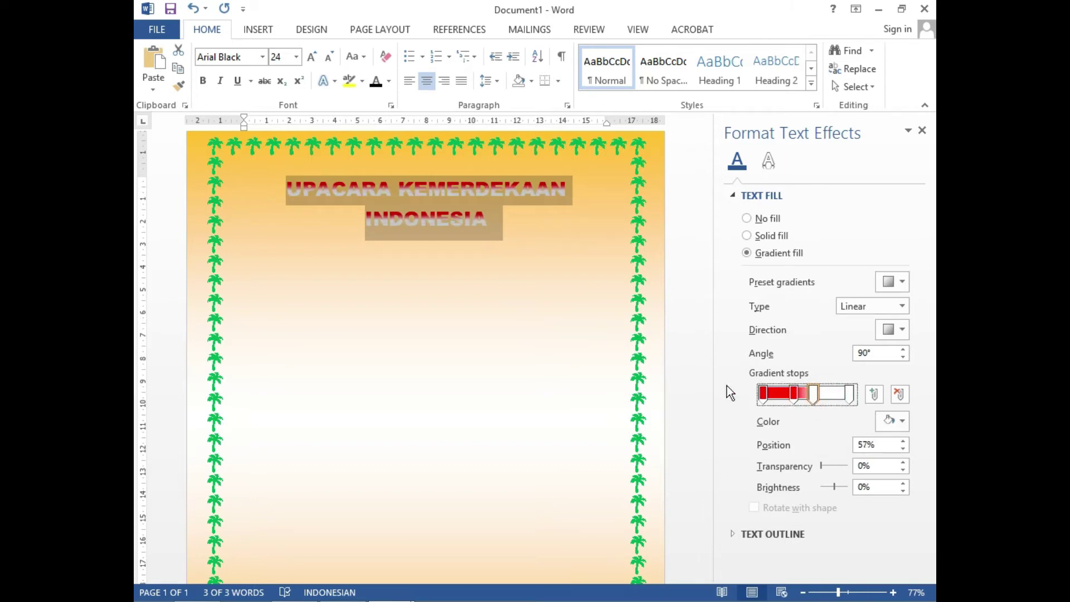
Step: Add two blank lines below the heading
{"action": "left_click", "coordinate": [568, 345]}
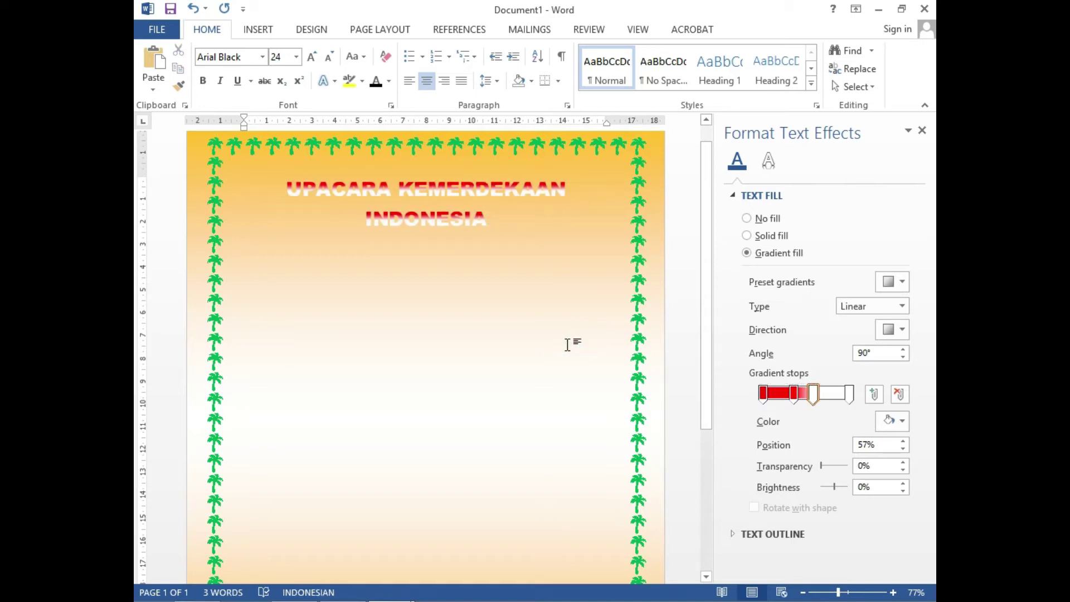
{"action": "key", "text": "Return"}
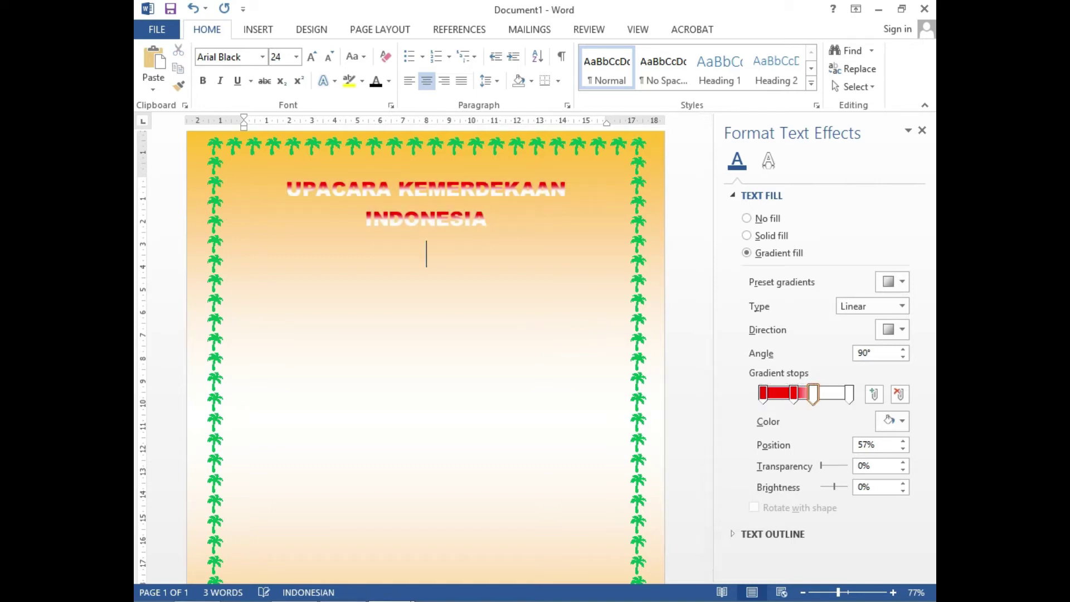
{"action": "key", "text": "Return"}
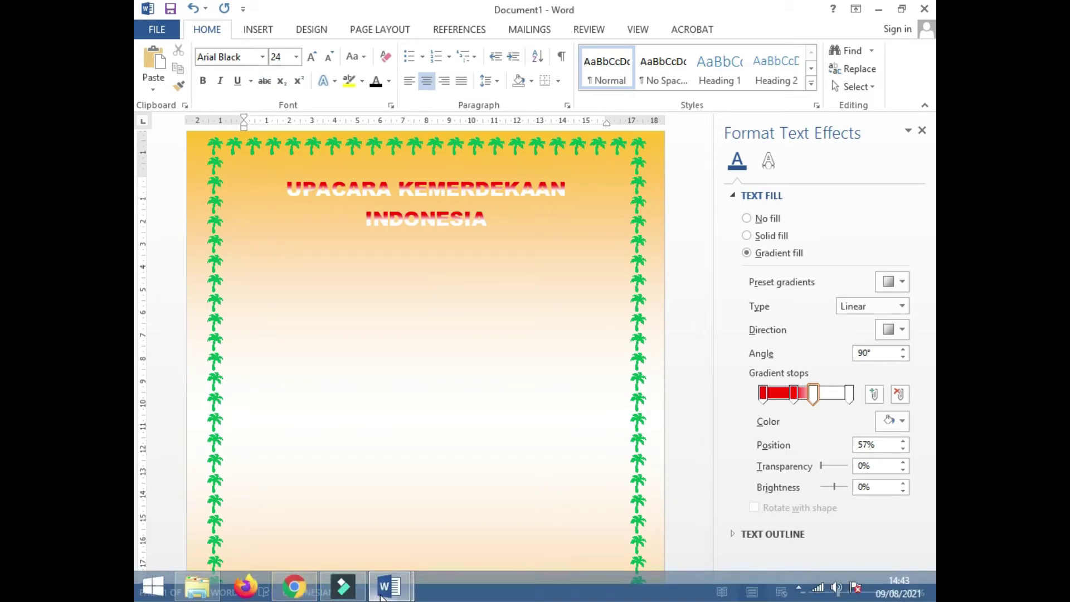
Step: Copy the three selected story paragraphs from Document2
{"action": "left_click", "coordinate": [349, 527]}
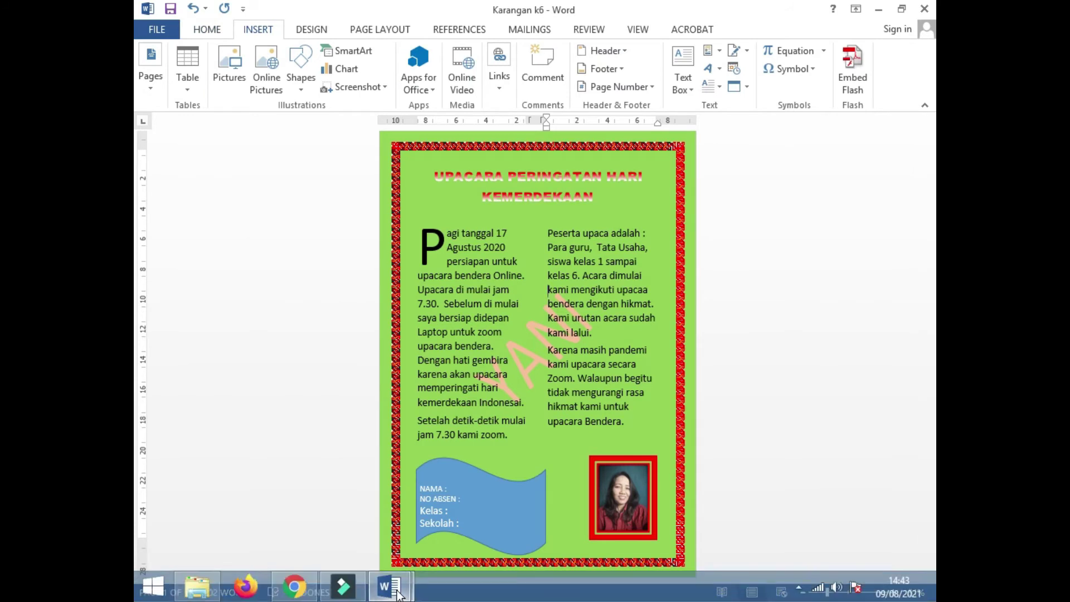
{"action": "left_click", "coordinate": [440, 513]}
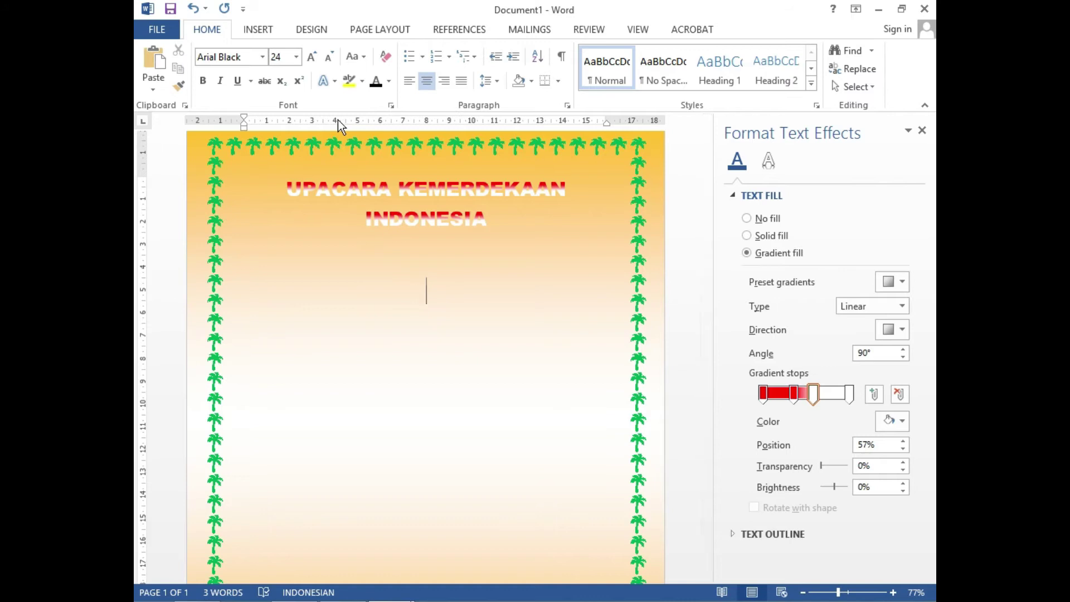
{"action": "scroll", "coordinate": [357, 252], "scroll_direction": "down", "scroll_amount": 3, "text": "ctrl"}
{"action": "right_click", "coordinate": [356, 250]}
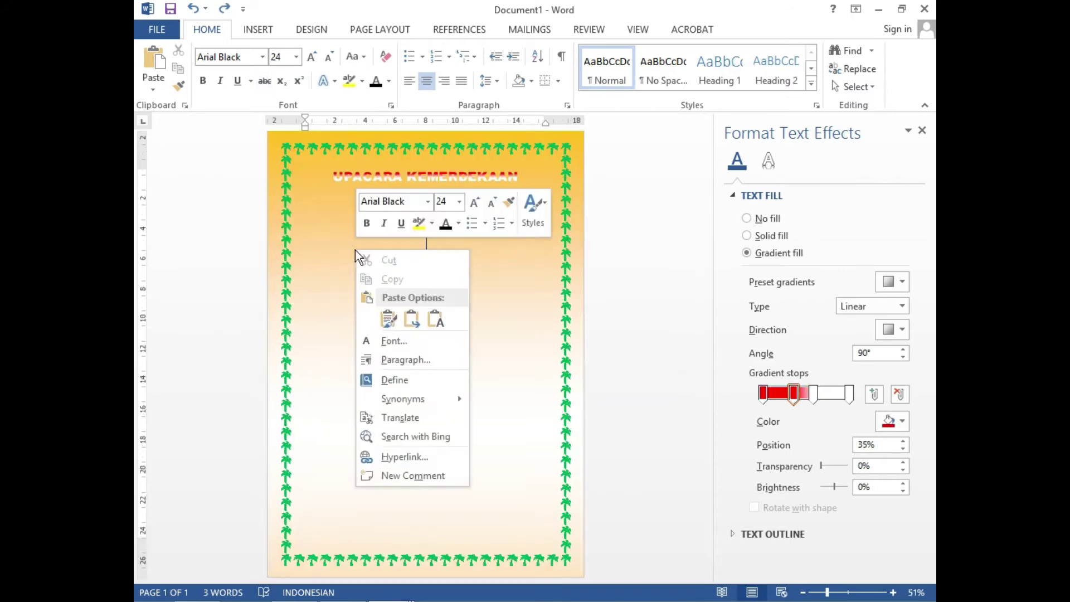
{"action": "left_click", "coordinate": [417, 319]}
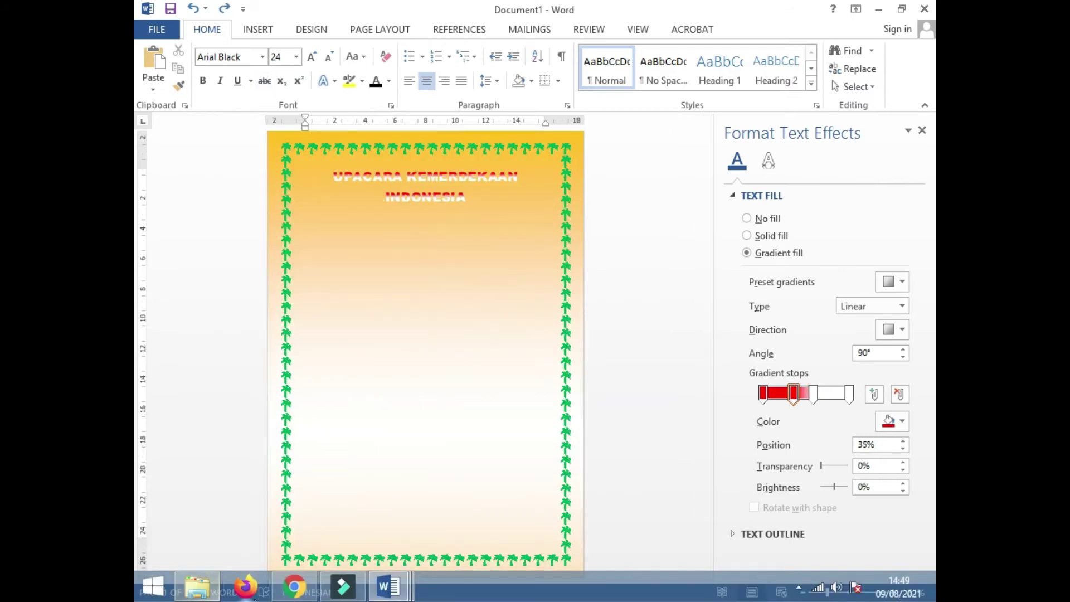
{"action": "mouse_move", "coordinate": [388, 587]}
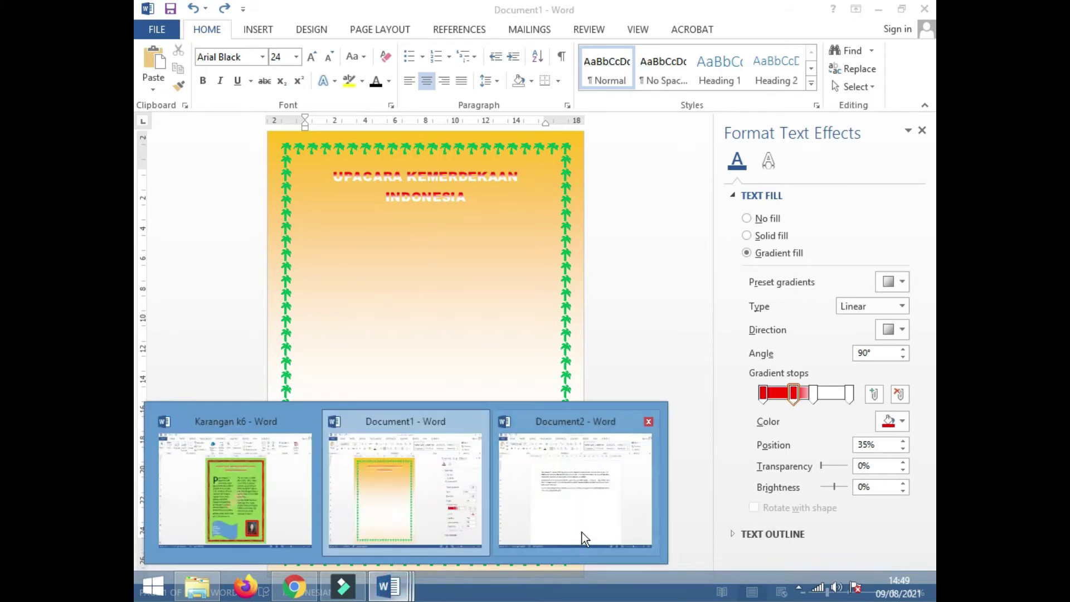
{"action": "left_click", "coordinate": [582, 533]}
{"action": "right_click", "coordinate": [386, 222]}
{"action": "left_click", "coordinate": [420, 253]}
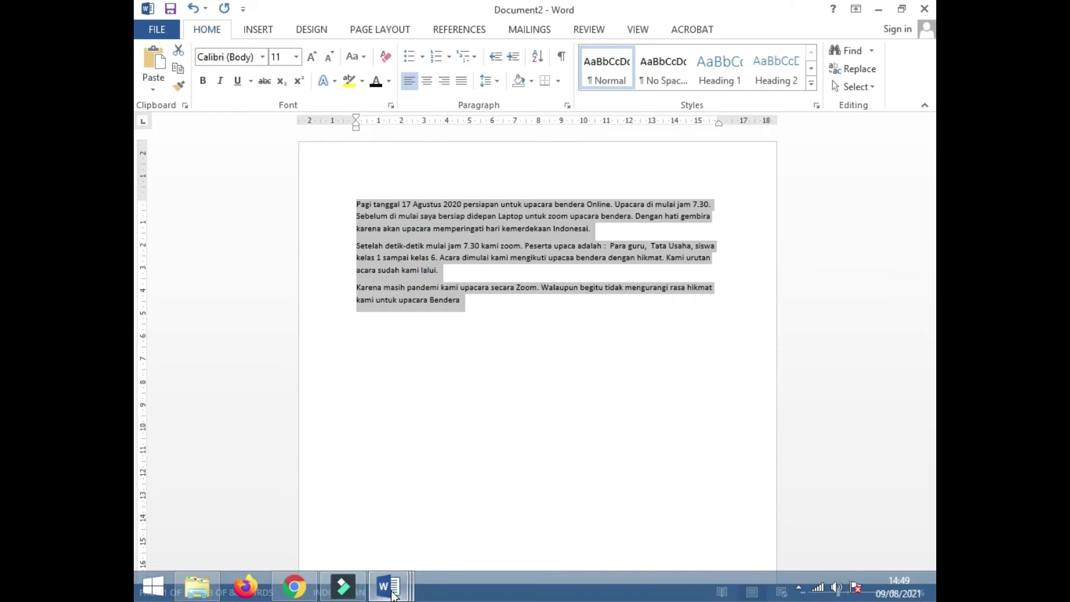
Step: Paste the story below the heading with Keep Source Formatting and select it
{"action": "left_click", "coordinate": [404, 554]}
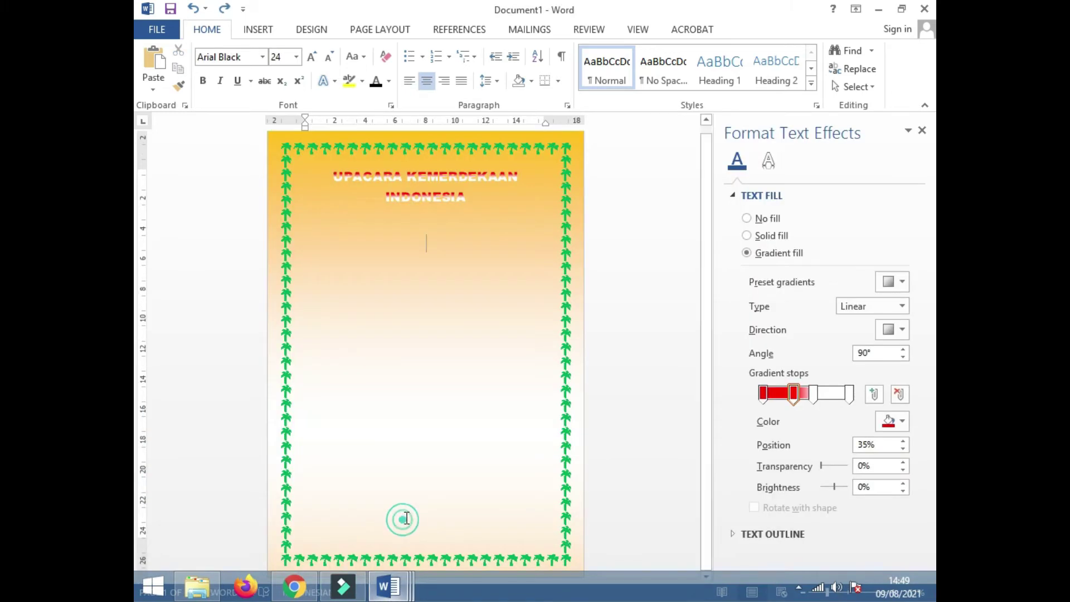
{"action": "right_click", "coordinate": [394, 250]}
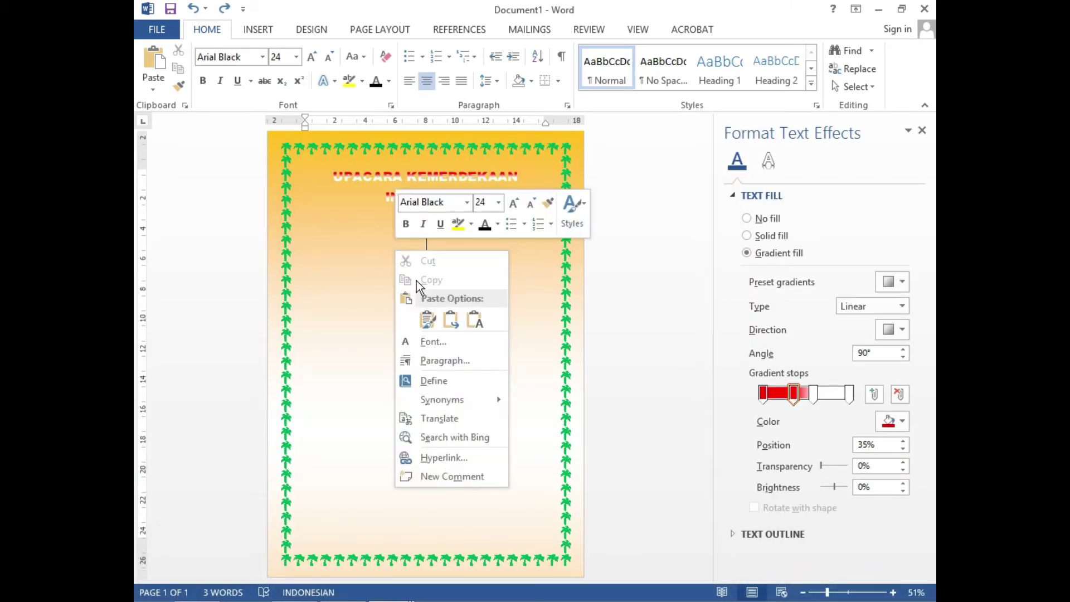
{"action": "left_click", "coordinate": [424, 320]}
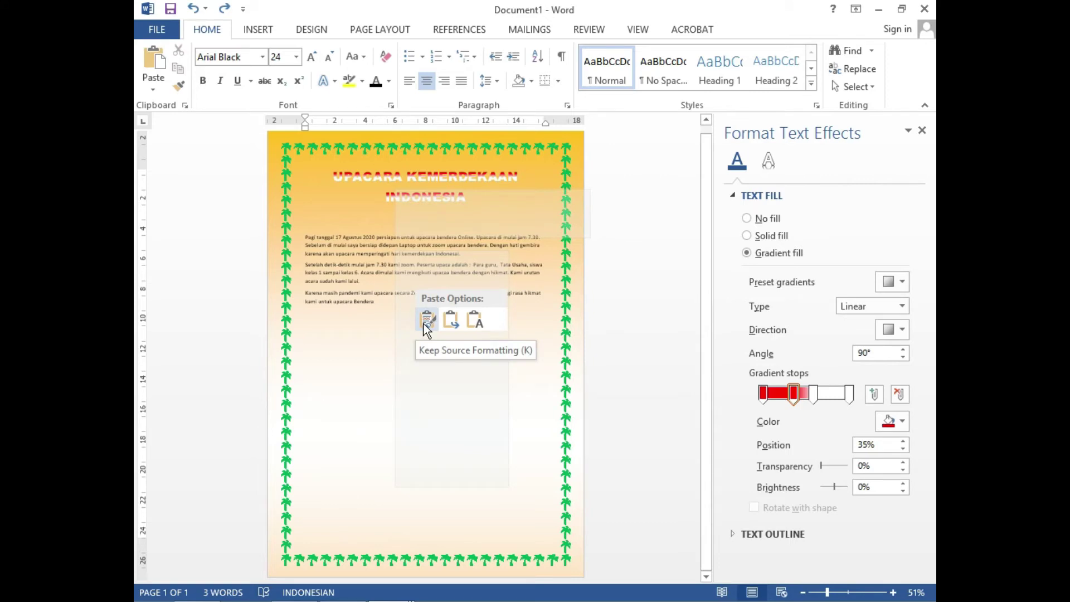
{"action": "left_click", "coordinate": [425, 322]}
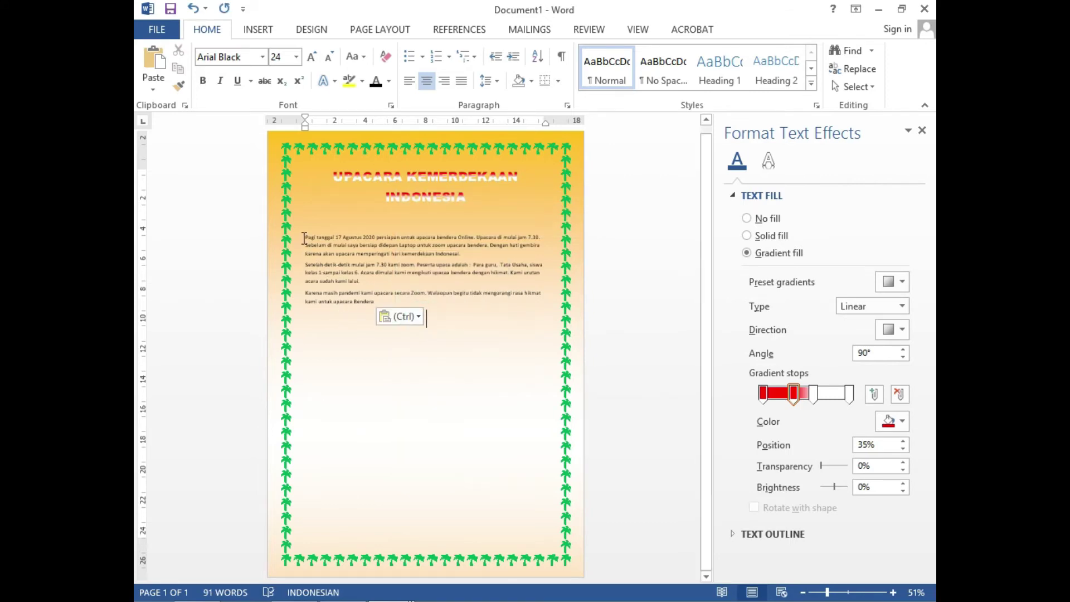
{"action": "left_click_drag", "start_coordinate": [304, 238], "coordinate": [528, 297]}
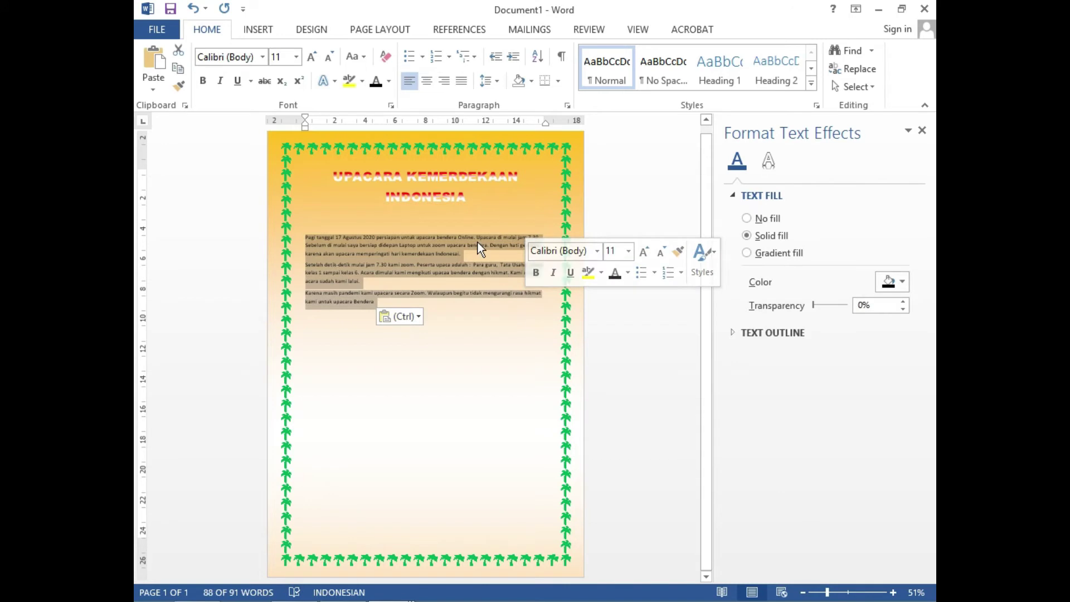
Step: Lay the pasted story out in two columns via More Columns
{"action": "left_click", "coordinate": [368, 32]}
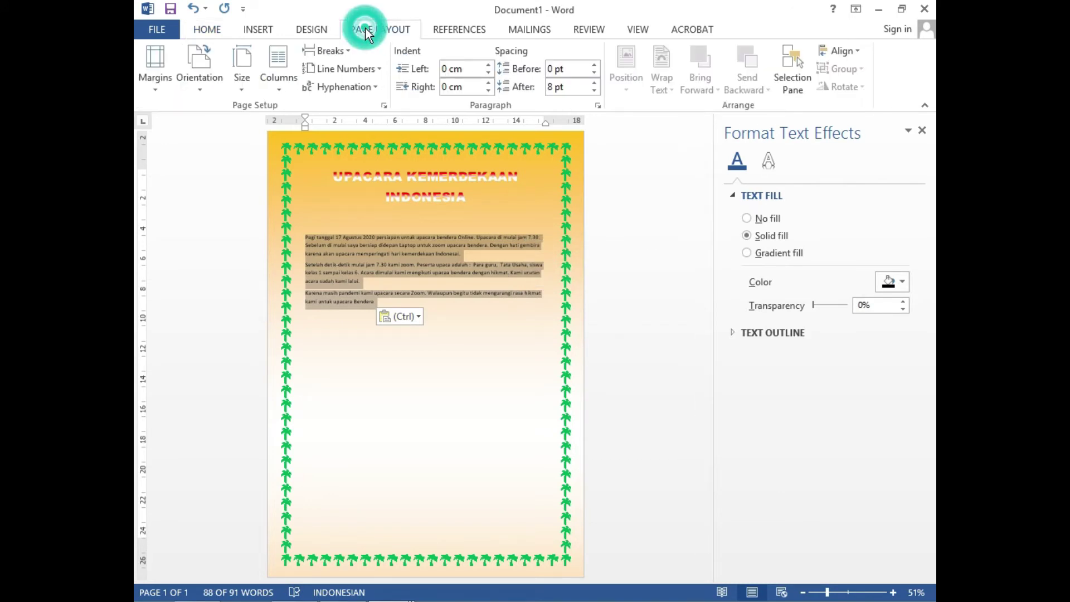
{"action": "left_click", "coordinate": [282, 89]}
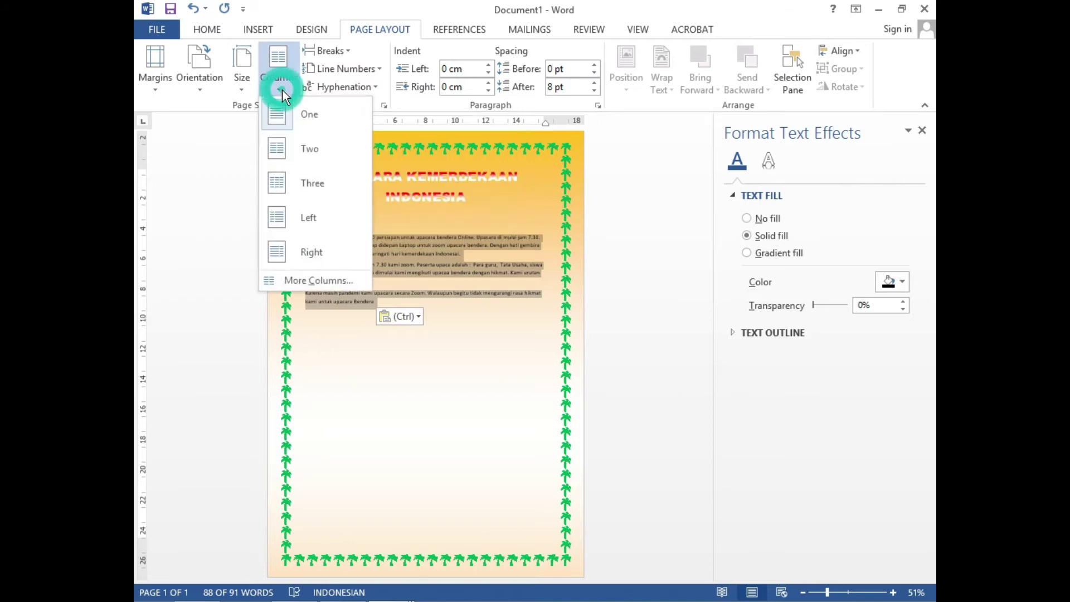
{"action": "left_click", "coordinate": [307, 285]}
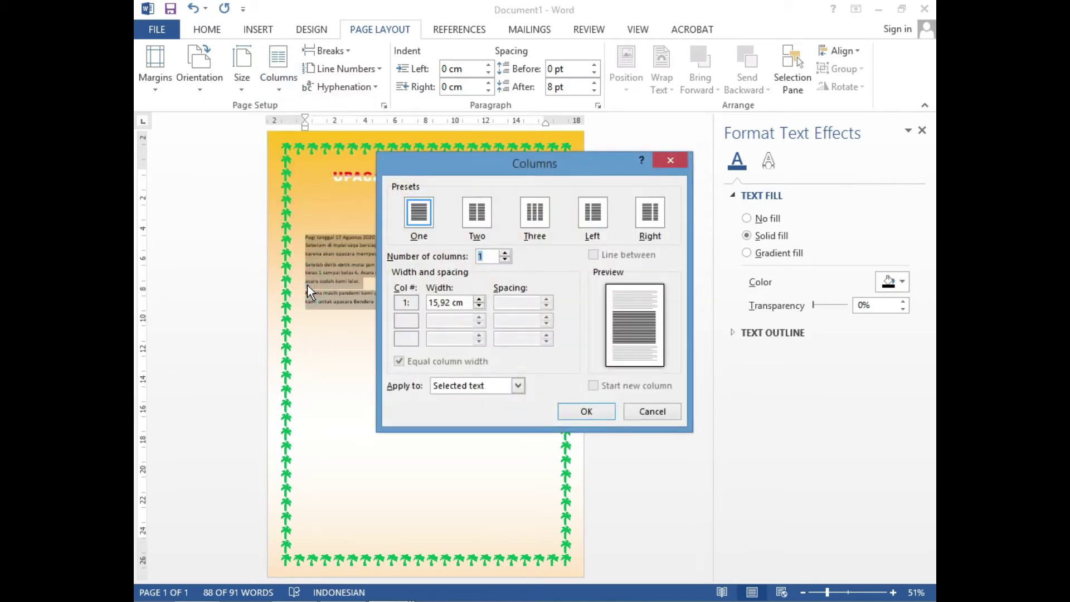
{"action": "left_click", "coordinate": [479, 220]}
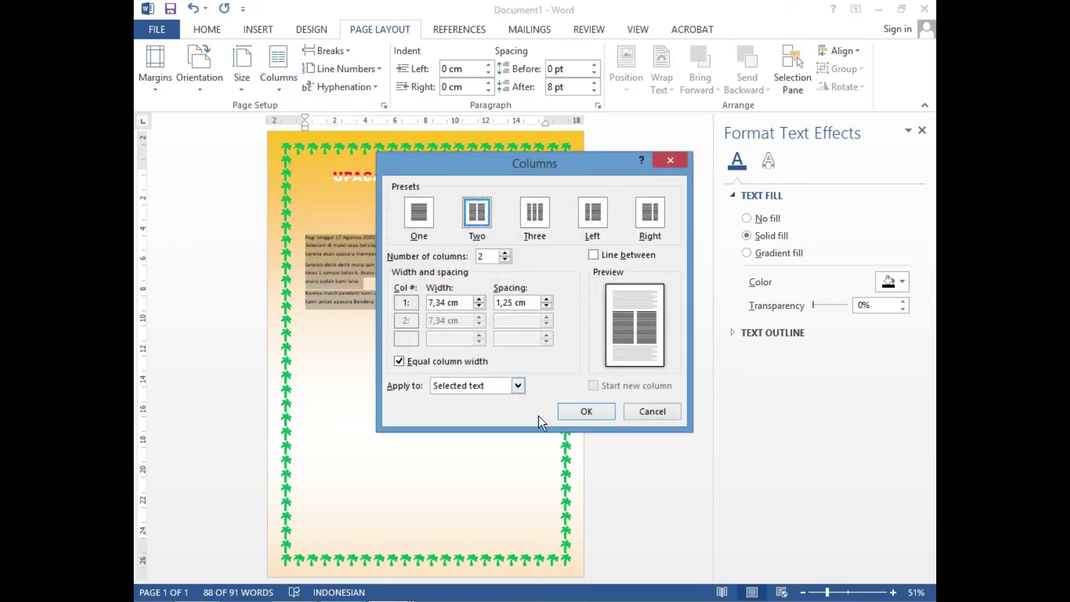
{"action": "left_click", "coordinate": [578, 413]}
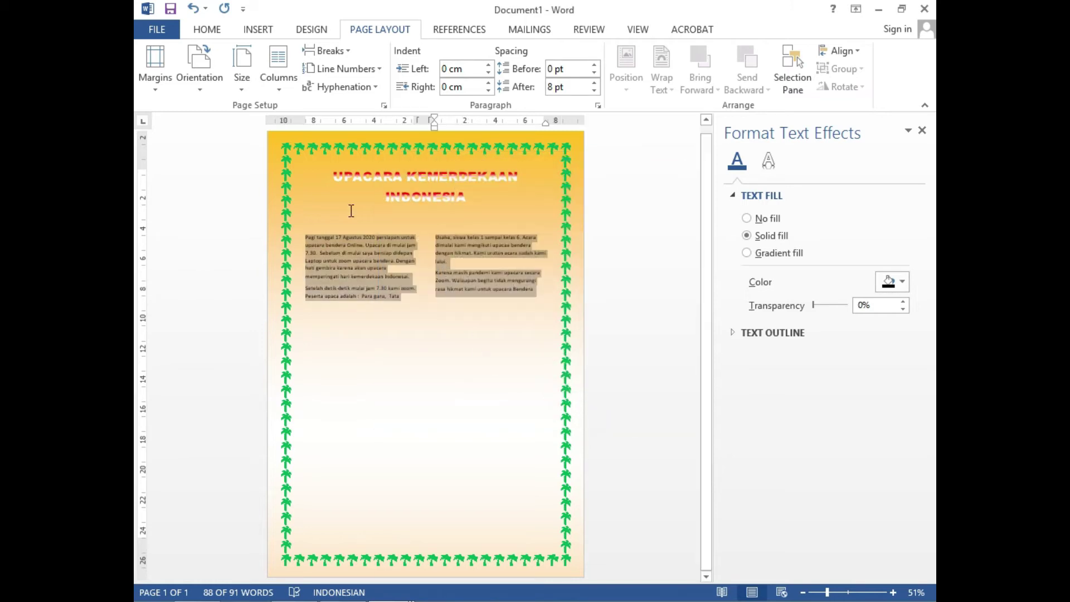
Step: Enlarge the body text to 20 pt
{"action": "left_click", "coordinate": [217, 32]}
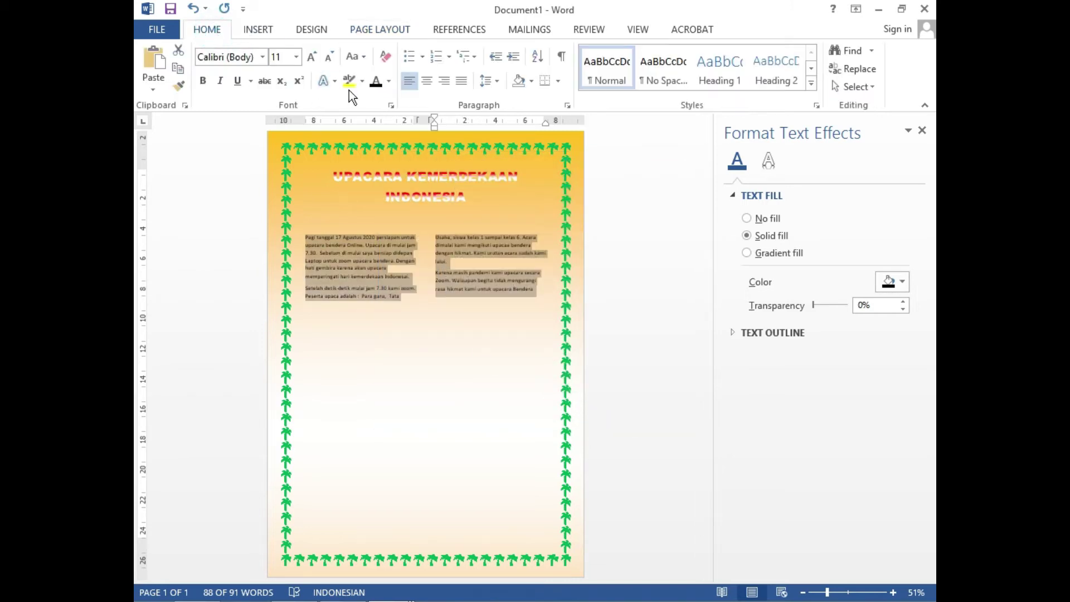
{"action": "left_click", "coordinate": [310, 56]}
{"action": "left_click", "coordinate": [309, 55]}
{"action": "left_click", "coordinate": [310, 56]}
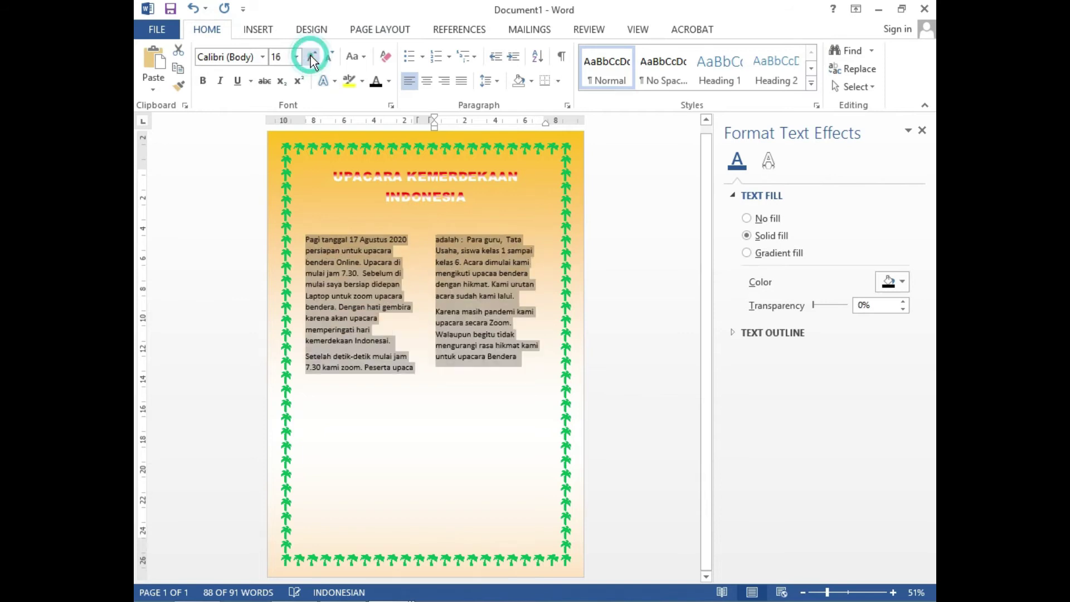
{"action": "left_click", "coordinate": [310, 56]}
{"action": "left_click", "coordinate": [309, 56]}
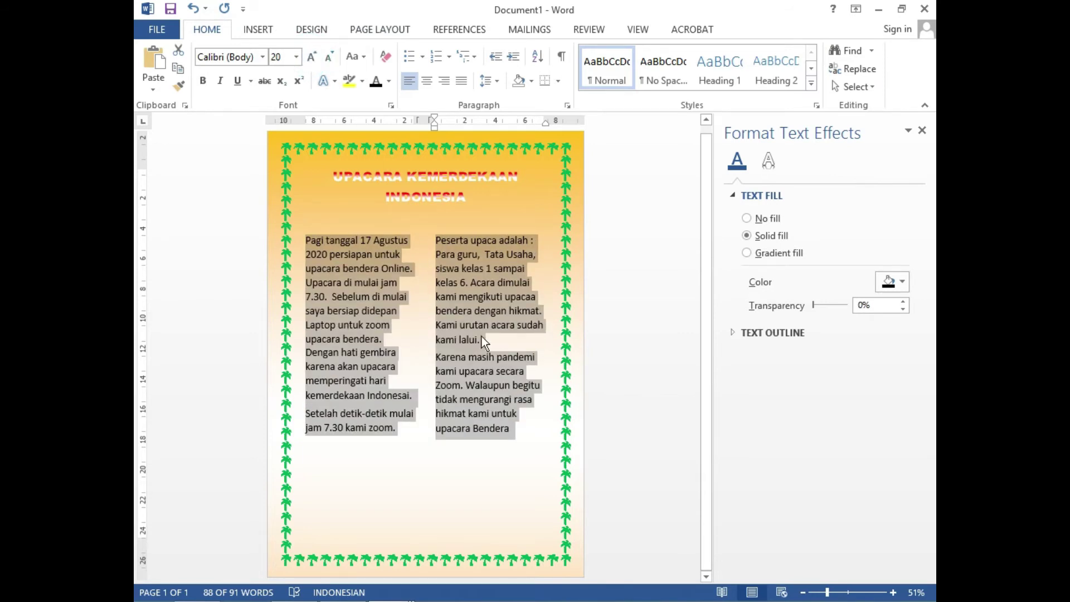
{"action": "left_click", "coordinate": [505, 483]}
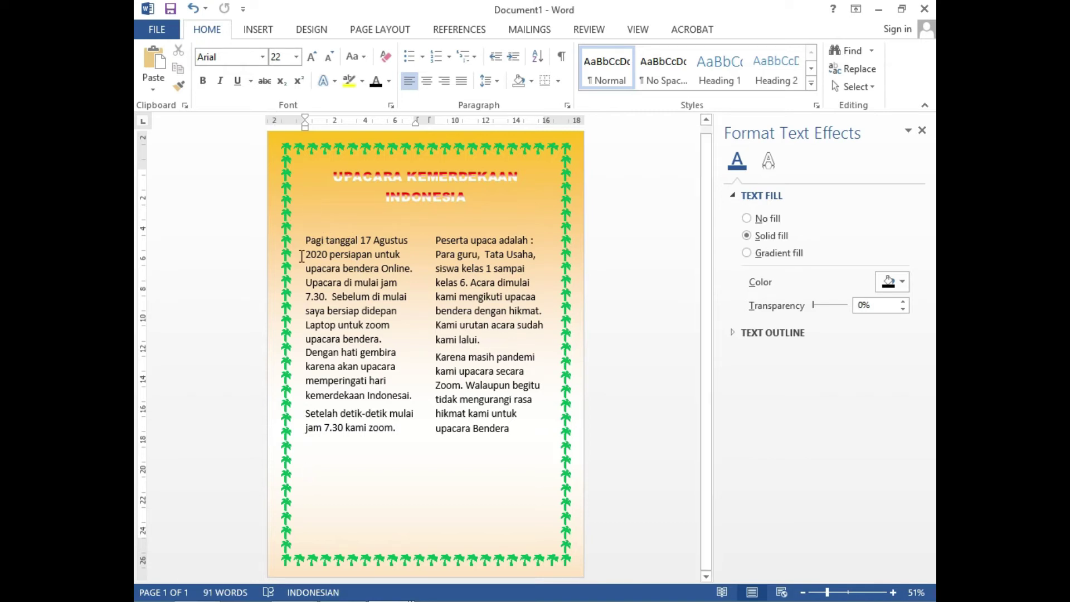
Step: Turn the P of 'Pagi' into a three-line Dropped capital
{"action": "left_click", "coordinate": [311, 241]}
{"action": "left_click_drag", "start_coordinate": [307, 240], "coordinate": [306, 240]}
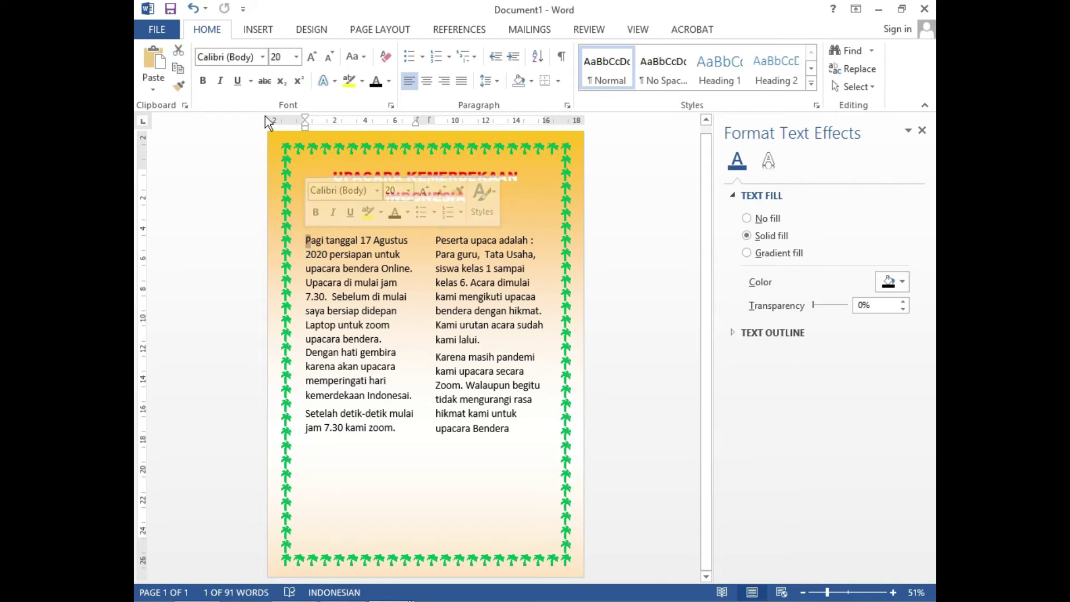
{"action": "left_click", "coordinate": [253, 31]}
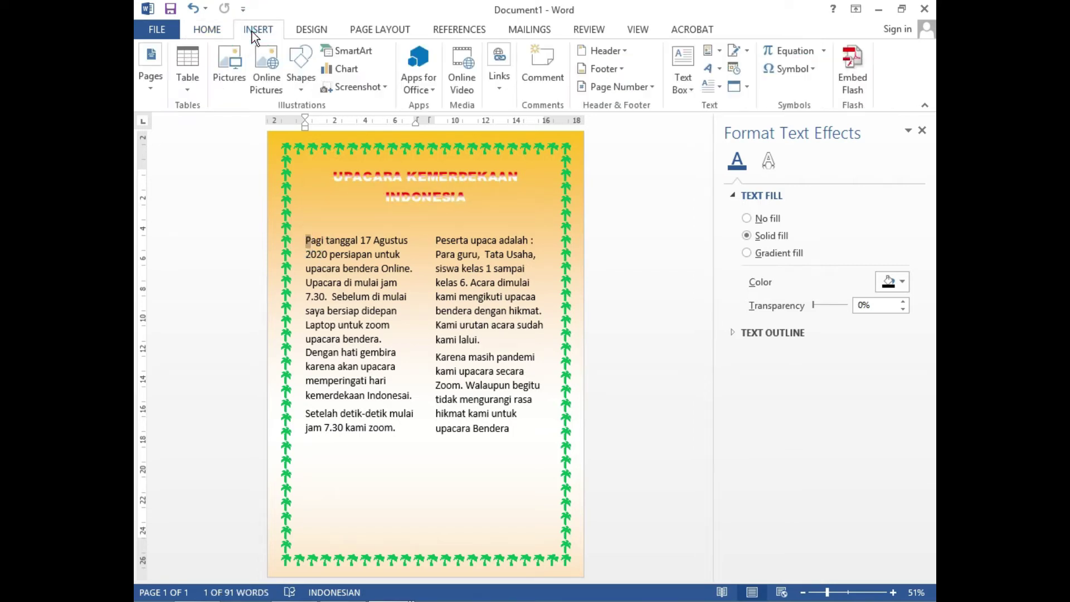
{"action": "left_click", "coordinate": [717, 87]}
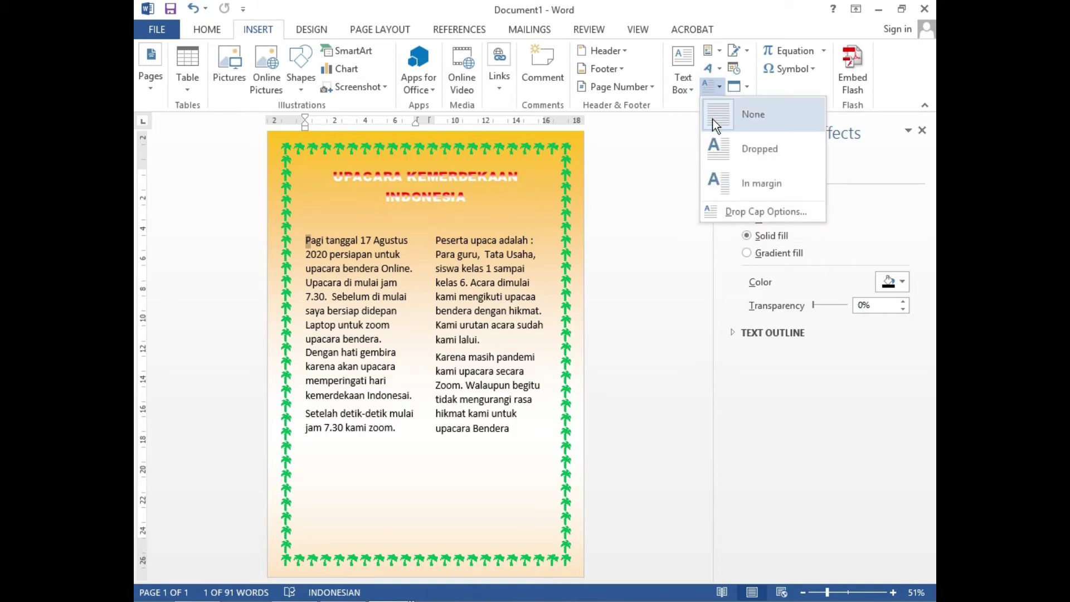
{"action": "left_click", "coordinate": [721, 152]}
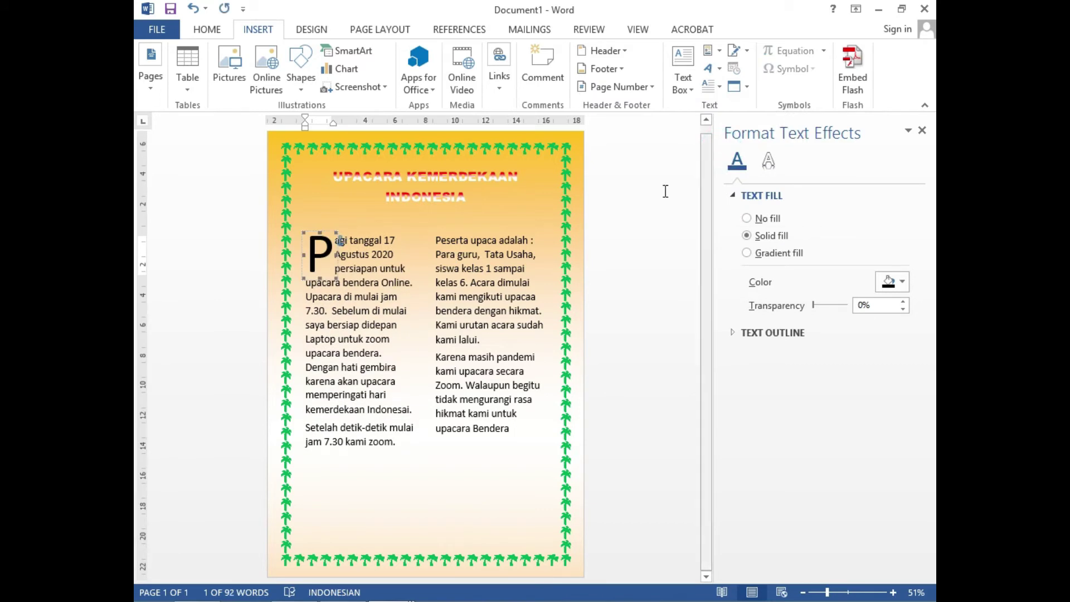
{"action": "left_click", "coordinate": [419, 482]}
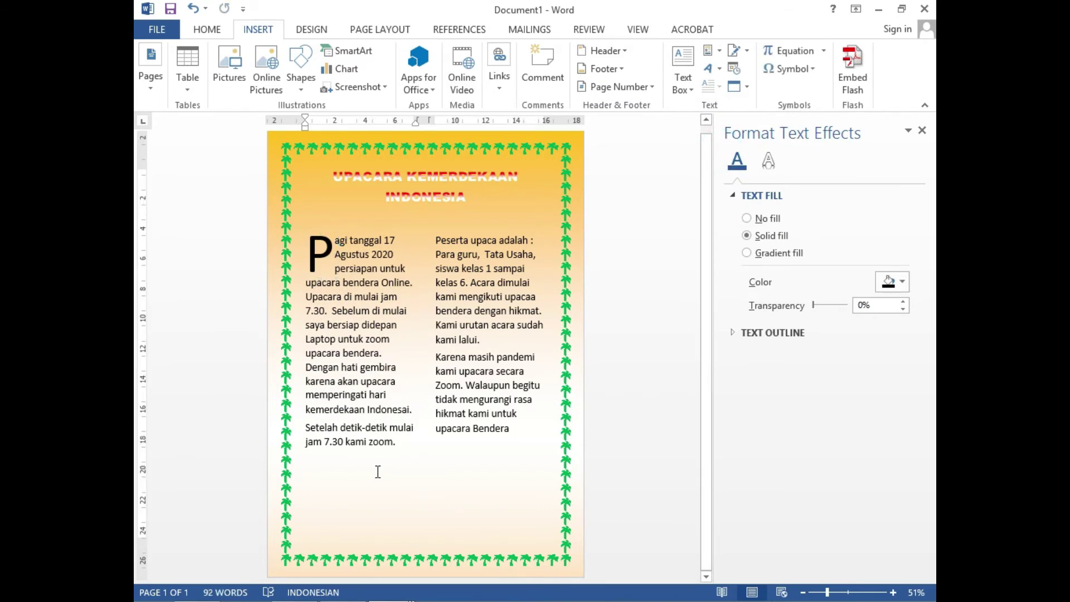
Step: Draw a blue Wave shape at the page's bottom-left and start typing the name label
{"action": "left_click", "coordinate": [301, 88]}
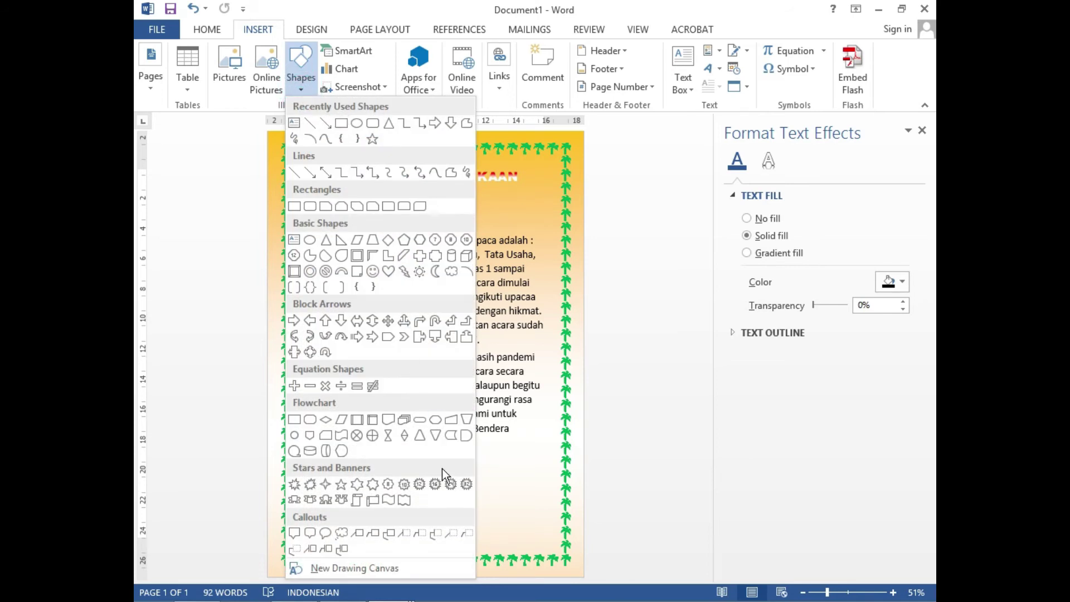
{"action": "left_click", "coordinate": [405, 499]}
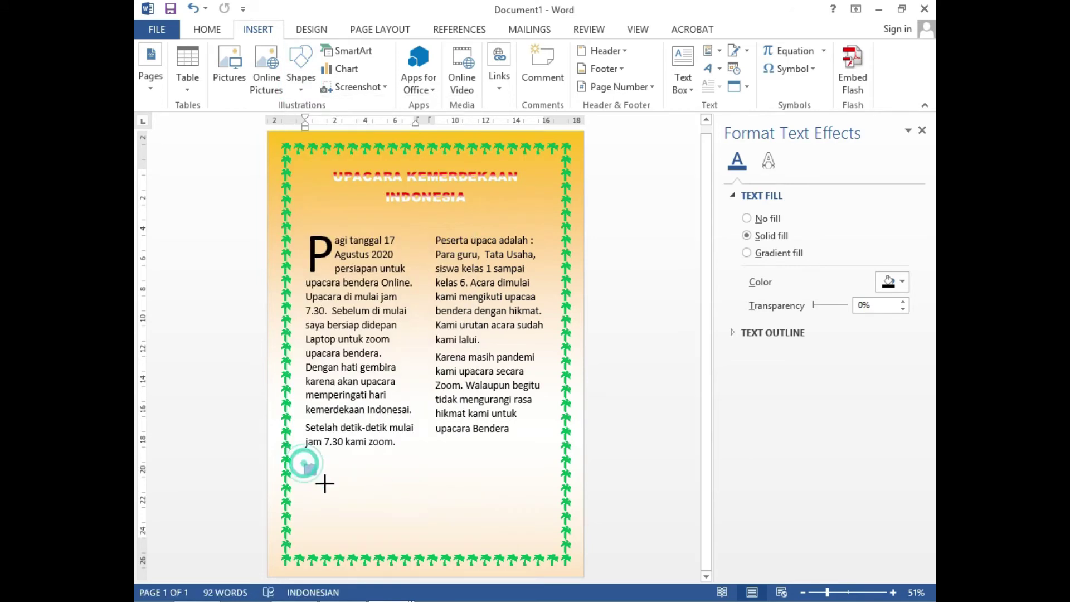
{"action": "left_click_drag", "start_coordinate": [304, 463], "coordinate": [397, 518]}
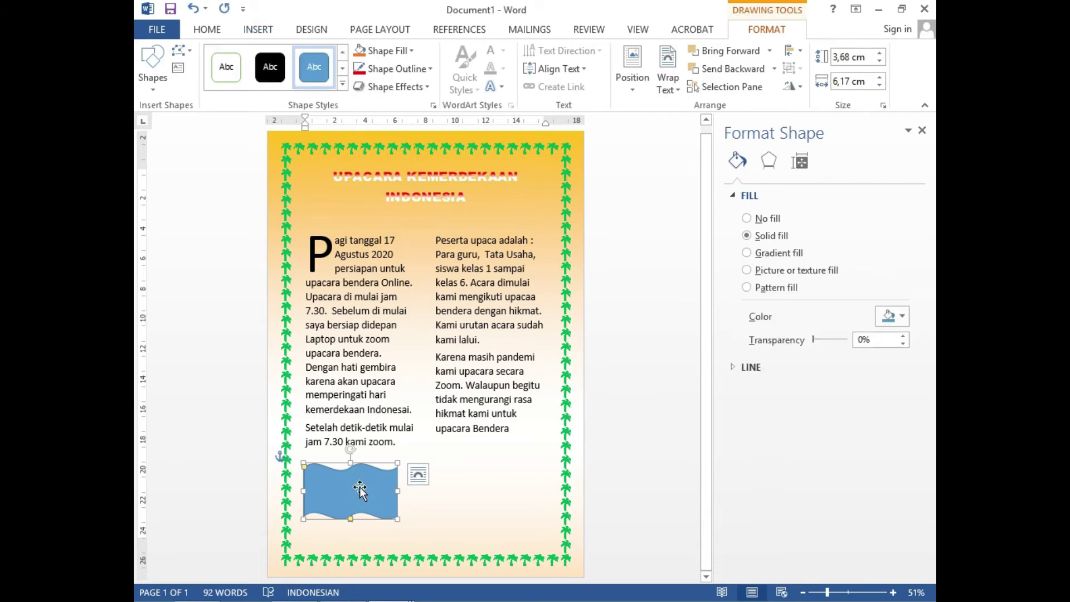
{"action": "type", "text": "NAMA"}
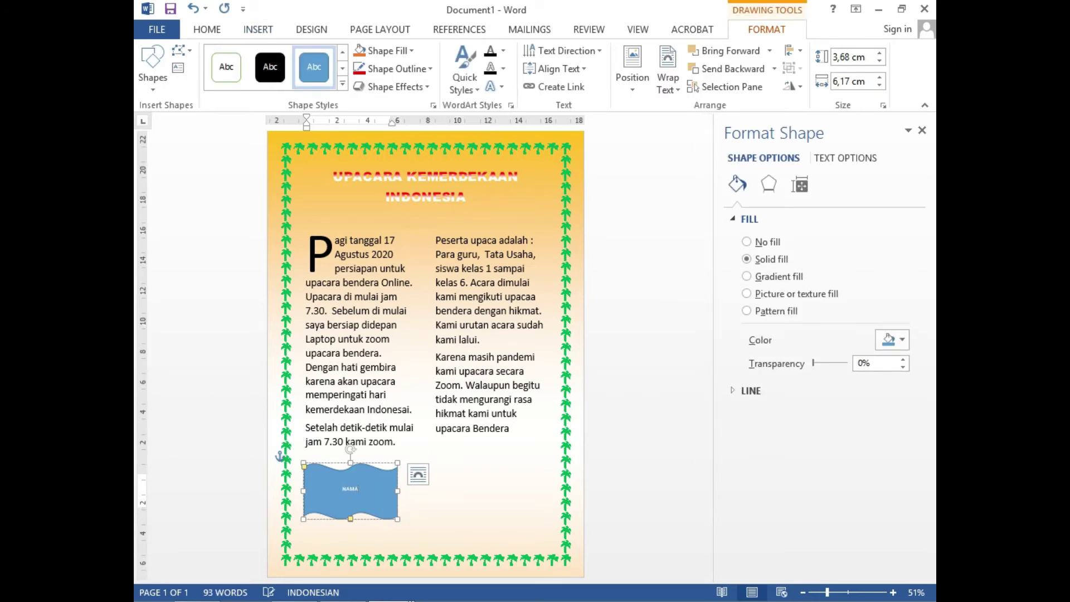
{"action": "left_click", "coordinate": [921, 131]}
{"action": "left_click_drag", "start_coordinate": [828, 592], "coordinate": [845, 592]}
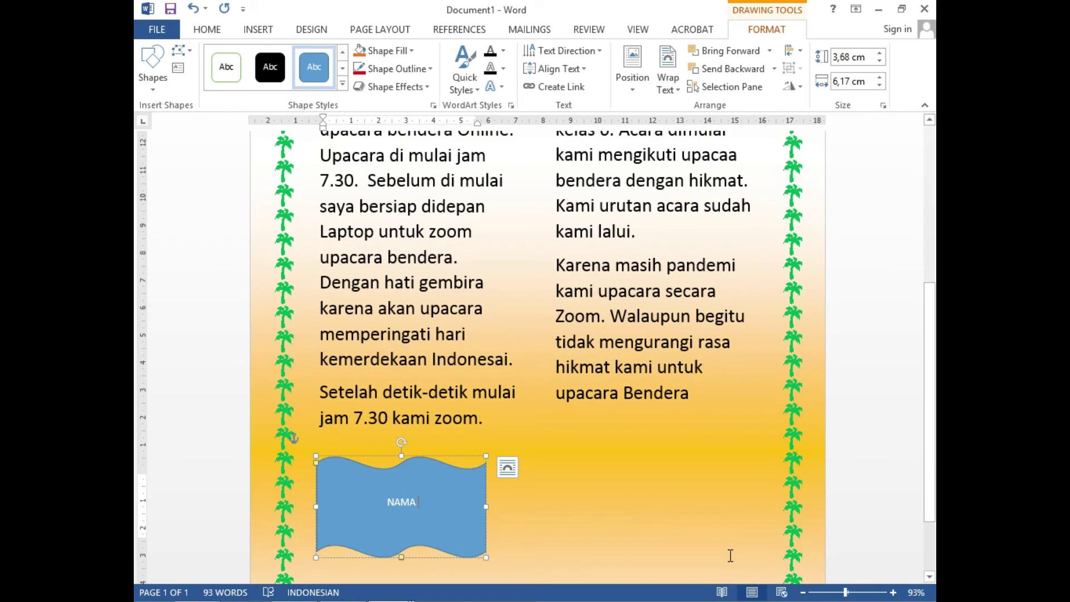
Step: Type the student's name, roll number and class on separate lines in the wave
{"action": "type", "text": ": "}
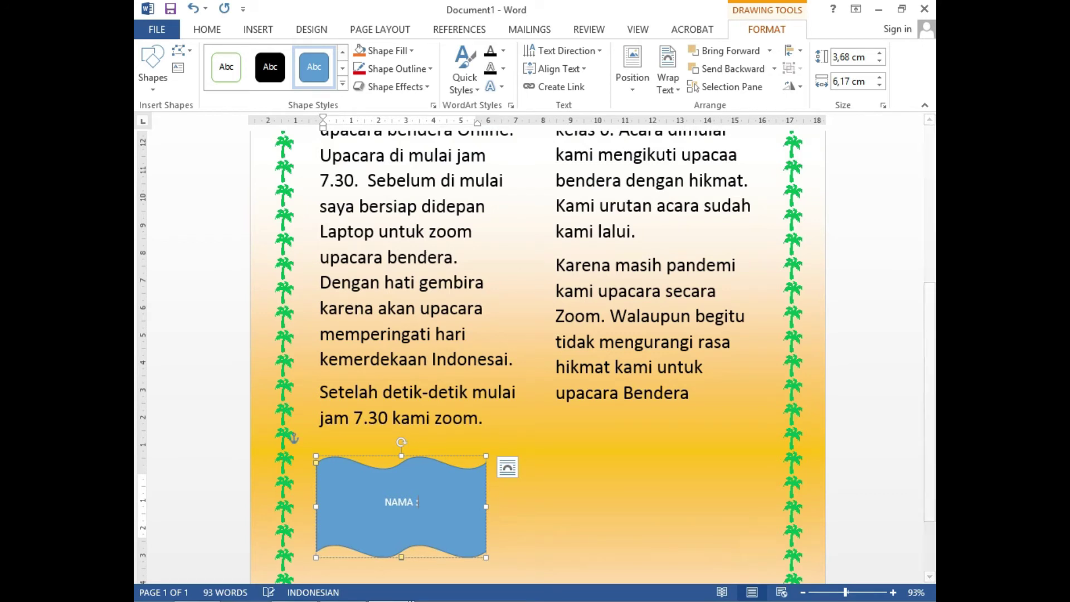
{"action": "type", "text": "YANI"}
{"action": "key", "text": "Return"}
{"action": "type", "text": "NO"}
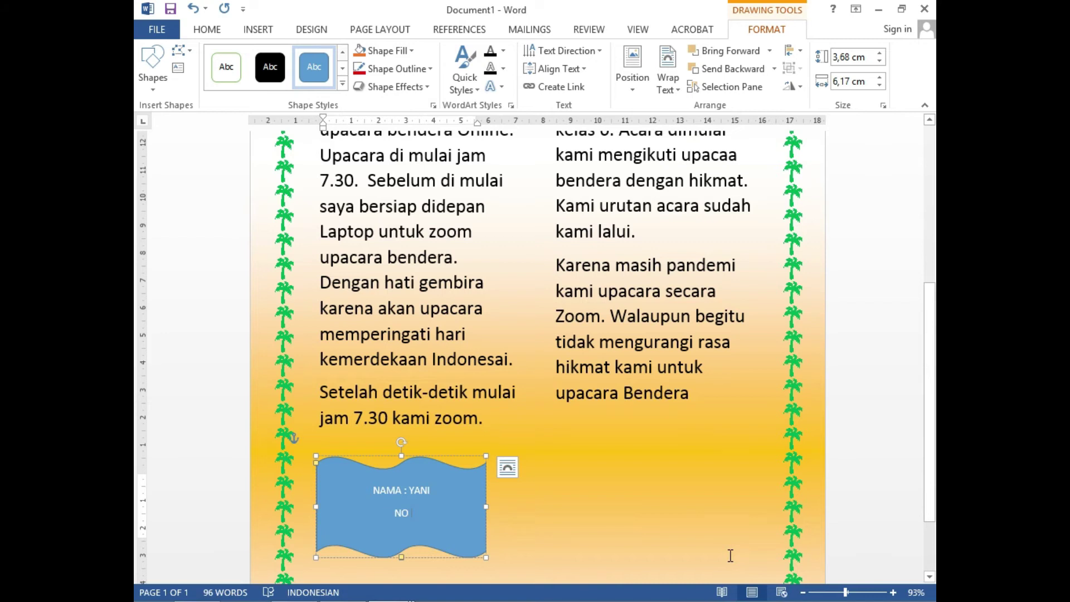
{"action": "type", "text": "ABSEN"}
{"action": "type", "text": " : 40"}
{"action": "key", "text": "Return"}
{"action": "type", "text": "KR"}
{"action": "type", "text": "AS"}
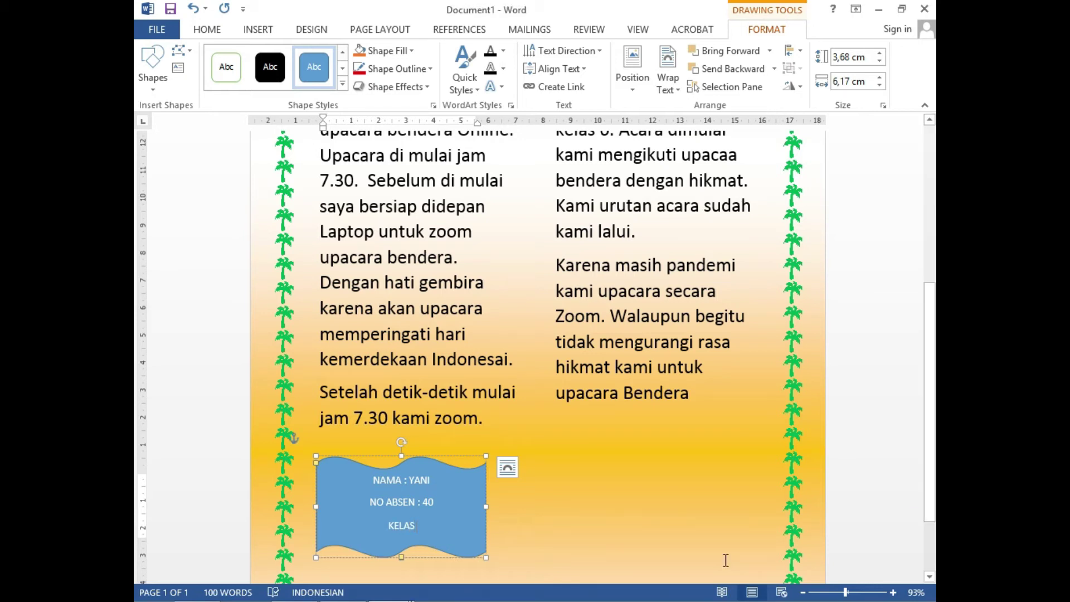
{"action": "type", "text": " : 6"}
{"action": "key", "text": "Return"}
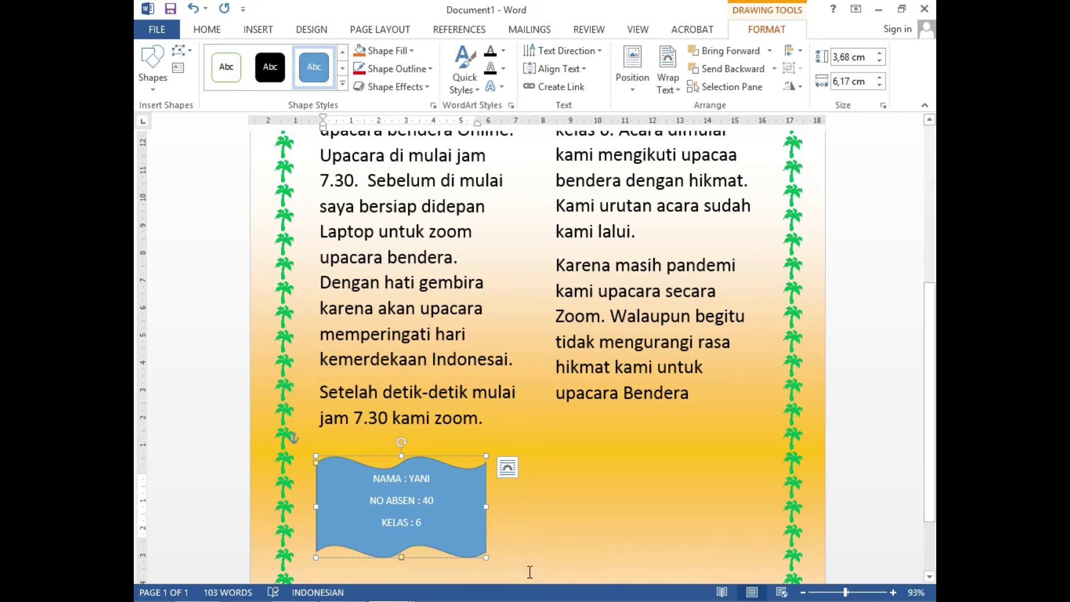
Step: Stretch the wave shape taller and fill in the student's school
{"action": "mouse_move", "coordinate": [403, 559]}
{"action": "left_mouse_down"}
{"action": "mouse_move", "coordinate": [433, 503]}
{"action": "mouse_move", "coordinate": [554, 521]}
{"action": "left_mouse_up"}
{"action": "left_click", "coordinate": [469, 469]}
{"action": "type", "text": "SEKOLAH"}
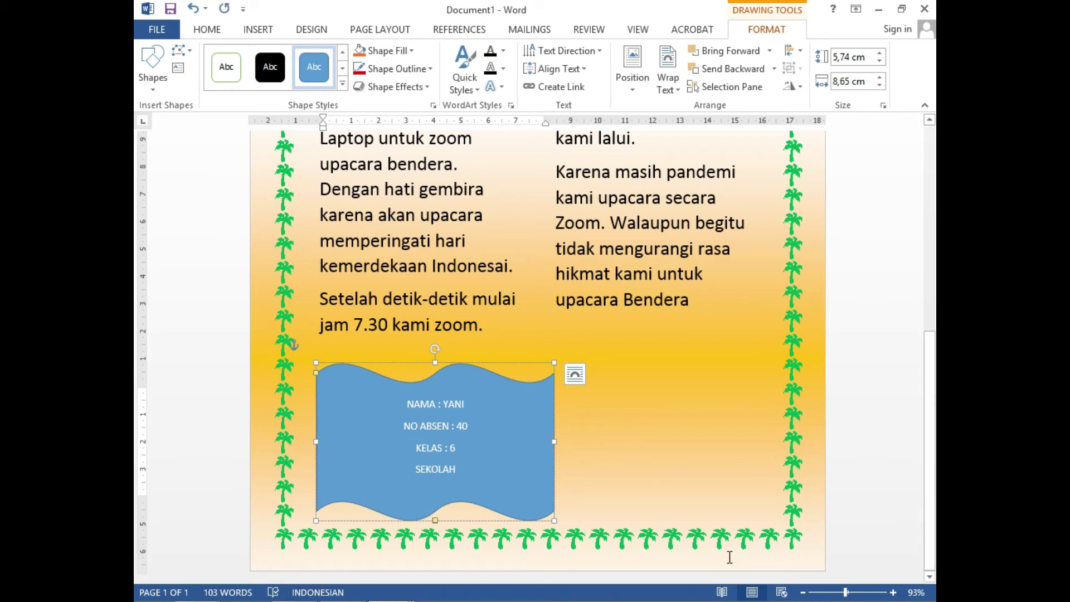
{"action": "type", "text": ": "}
{"action": "type", "text": "SD "}
{"action": "type", "text": "TARAKANITA "}
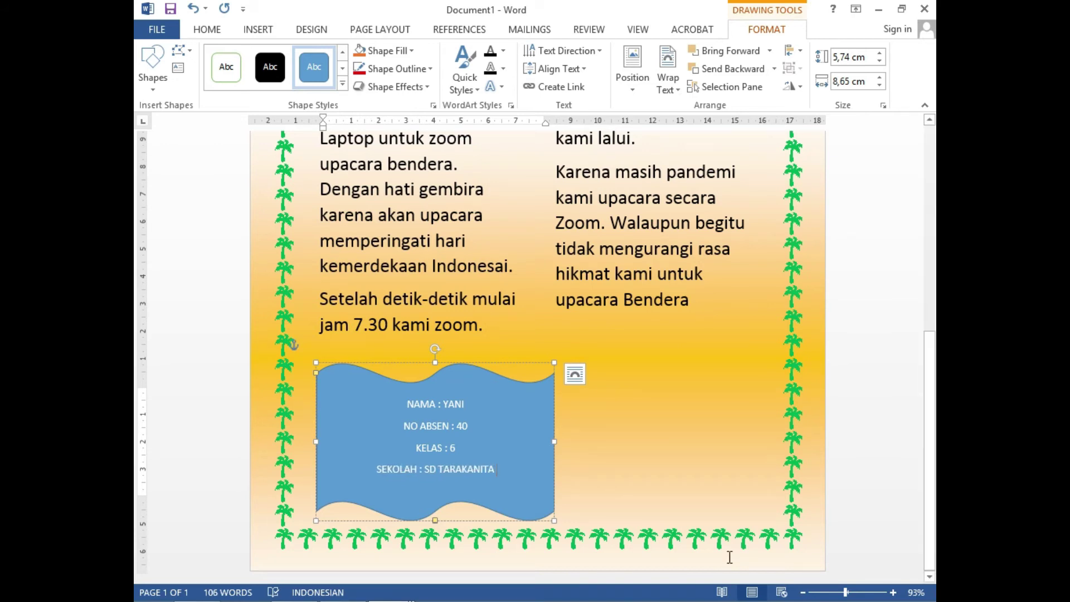
{"action": "type", "text": "1"}
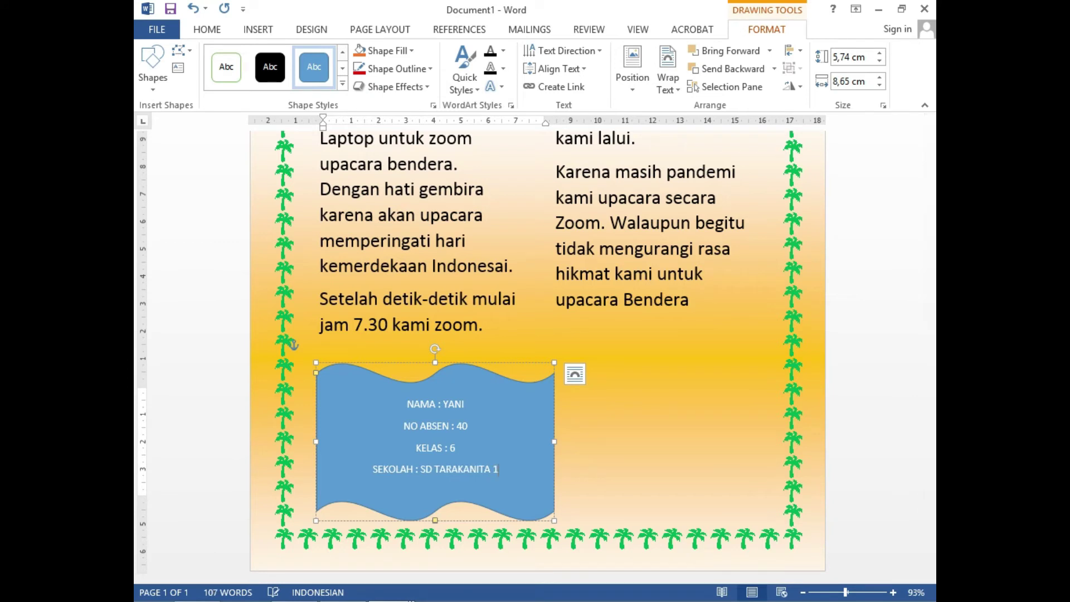
Step: Left-align the banner's label text and apply the No Spacing style
{"action": "left_click_drag", "start_coordinate": [405, 407], "coordinate": [501, 478]}
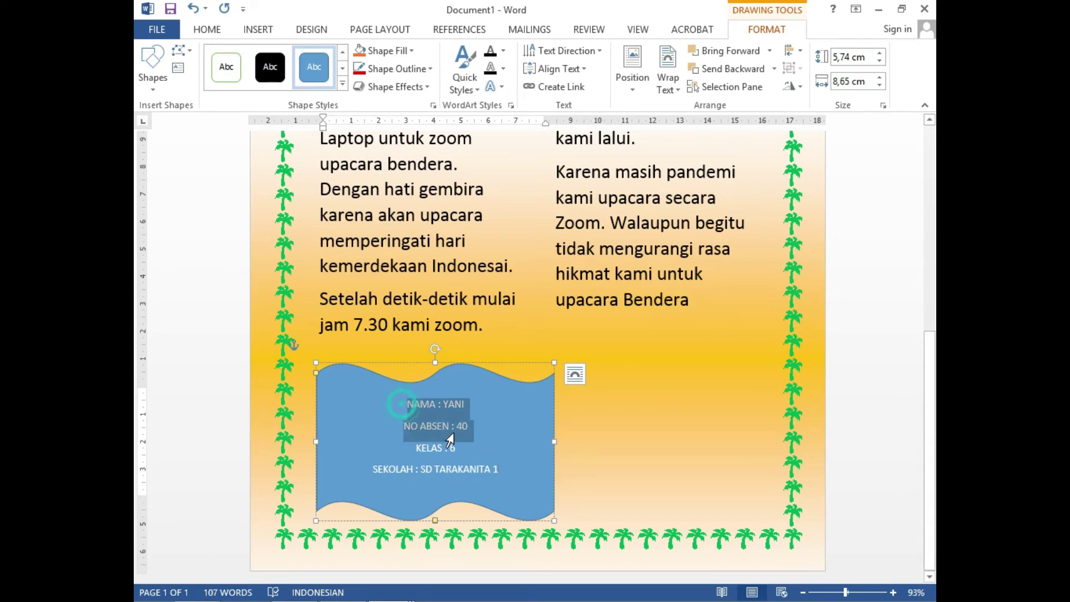
{"action": "left_click", "coordinate": [207, 31]}
{"action": "left_click", "coordinate": [409, 82]}
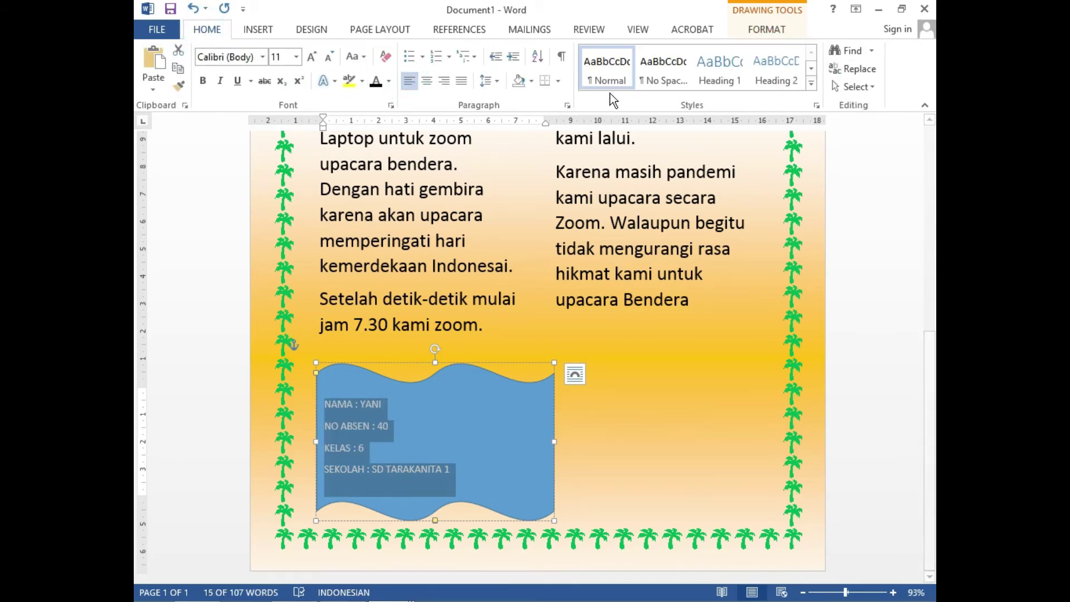
{"action": "left_click", "coordinate": [664, 78]}
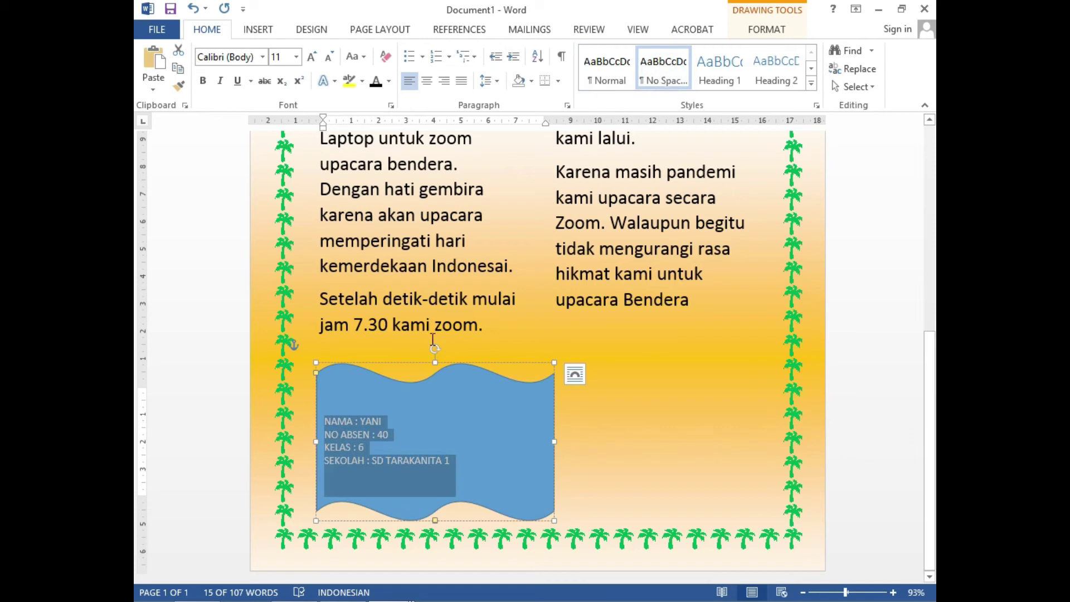
Step: Make the wave banner shorter and narrower, then move it up slightly
{"action": "left_click_drag", "start_coordinate": [435, 363], "coordinate": [437, 424]}
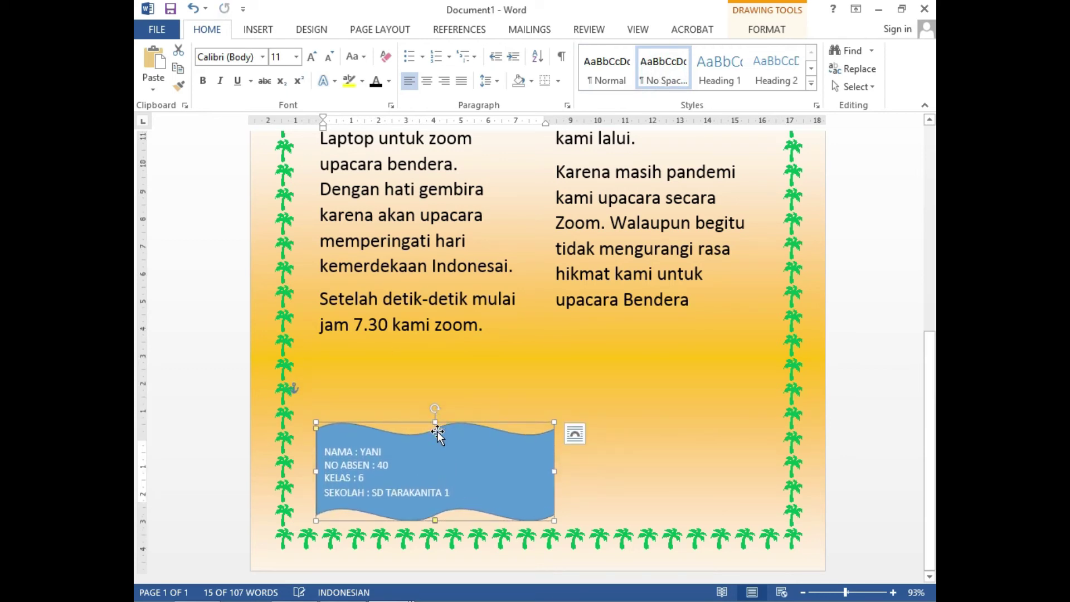
{"action": "left_click_drag", "start_coordinate": [552, 471], "coordinate": [480, 471]}
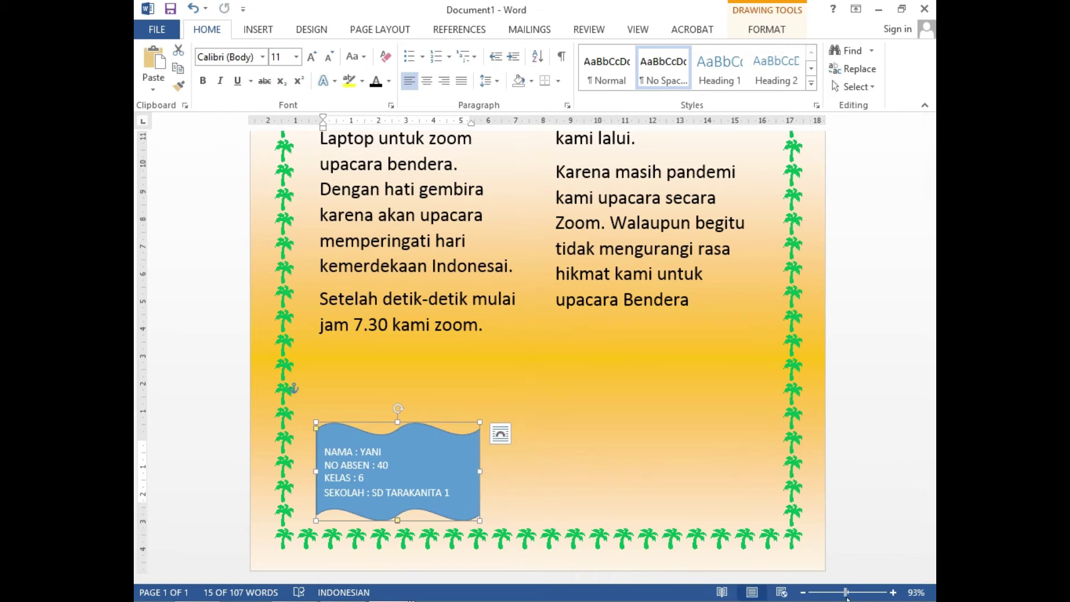
{"action": "left_click_drag", "start_coordinate": [846, 592], "coordinate": [836, 591]}
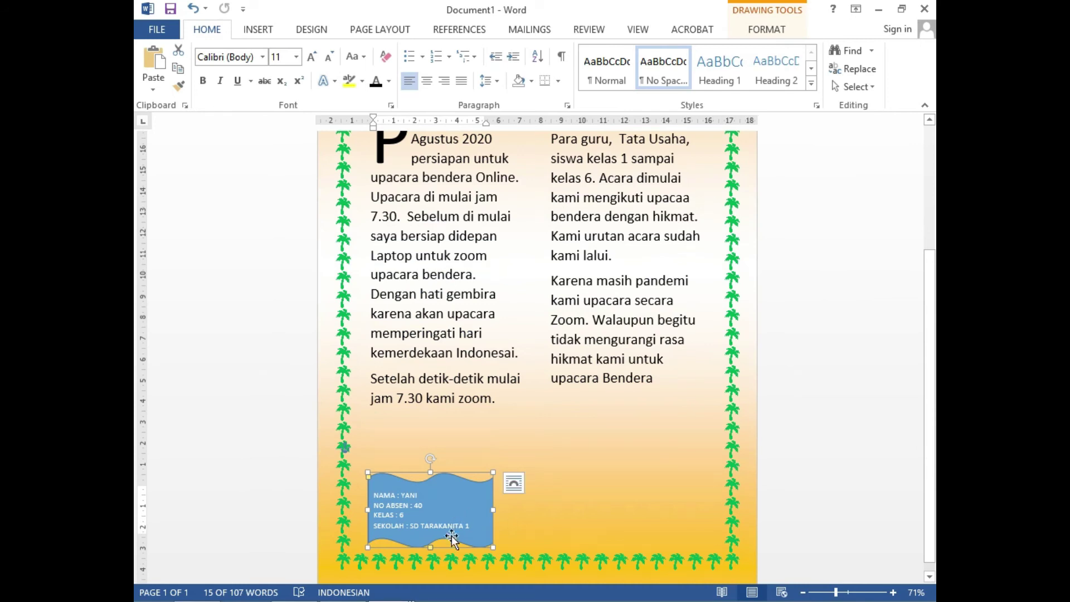
{"action": "left_click_drag", "start_coordinate": [451, 536], "coordinate": [451, 521]}
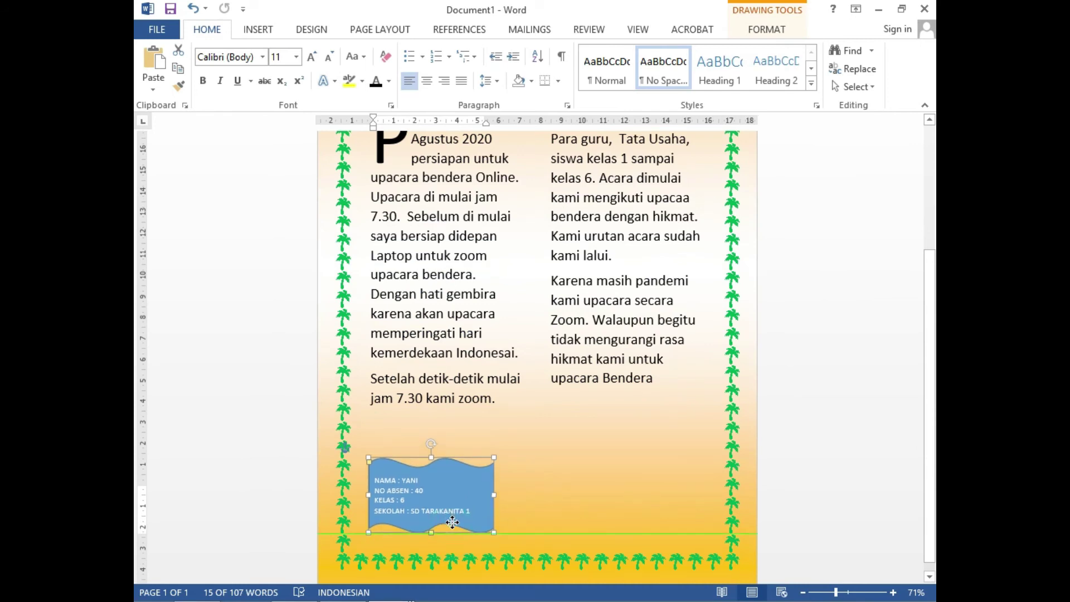
{"action": "left_click", "coordinate": [552, 454]}
{"action": "left_click", "coordinate": [569, 441]}
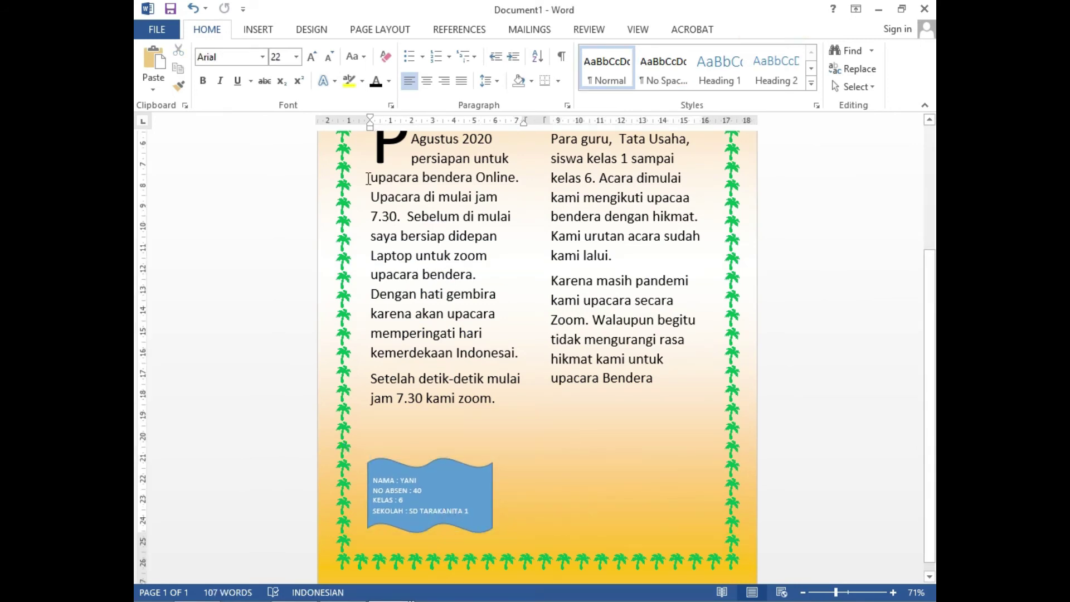
{"action": "left_click", "coordinate": [256, 32]}
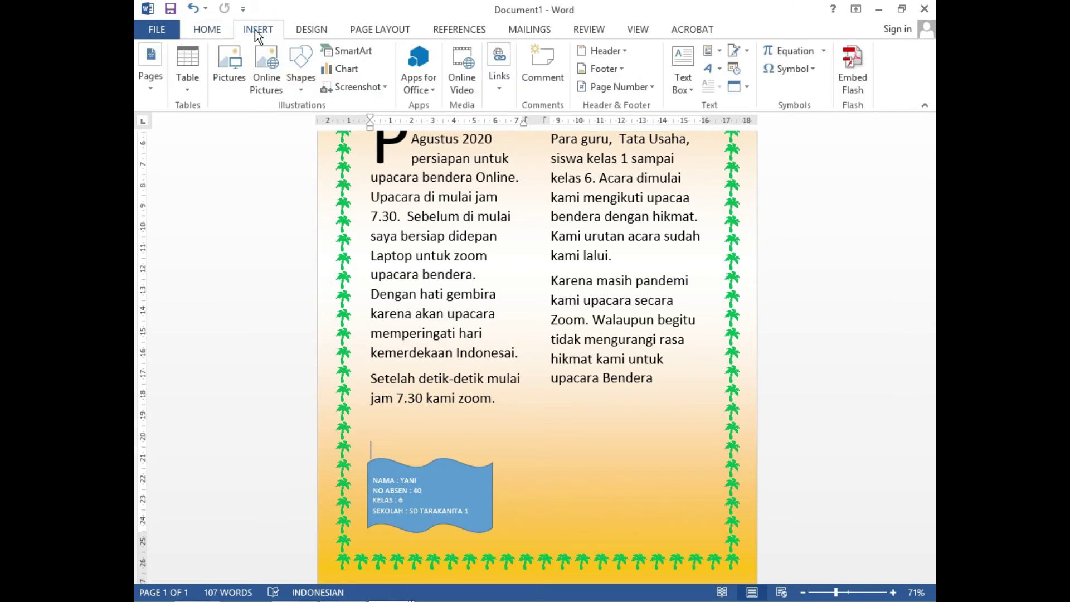
Step: Insert the round flag picture named 'download' into the flyer
{"action": "left_click", "coordinate": [223, 55]}
{"action": "left_click", "coordinate": [326, 225]}
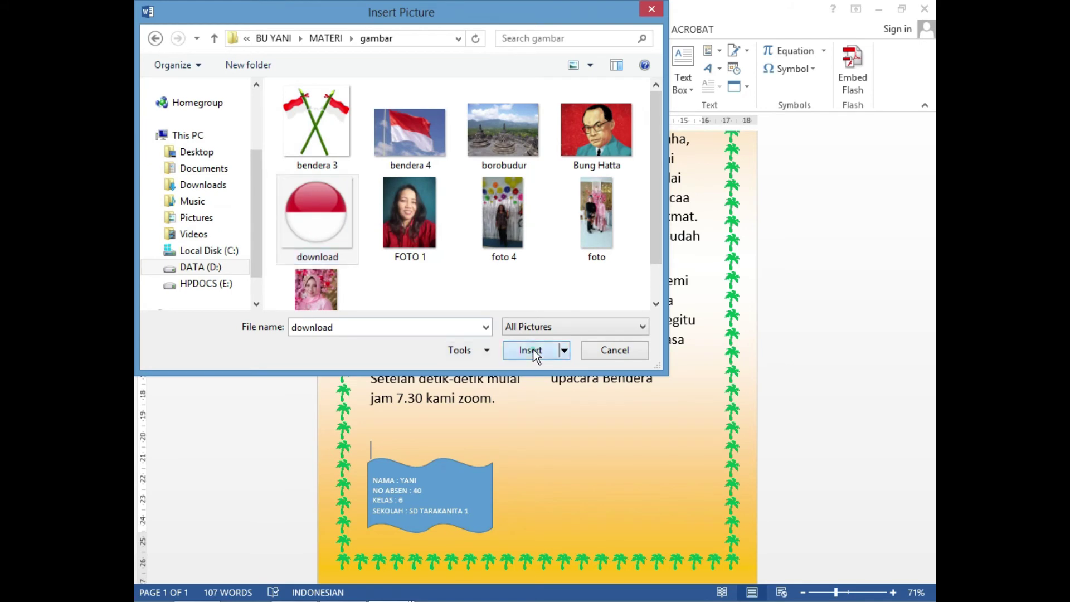
{"action": "left_click", "coordinate": [531, 350]}
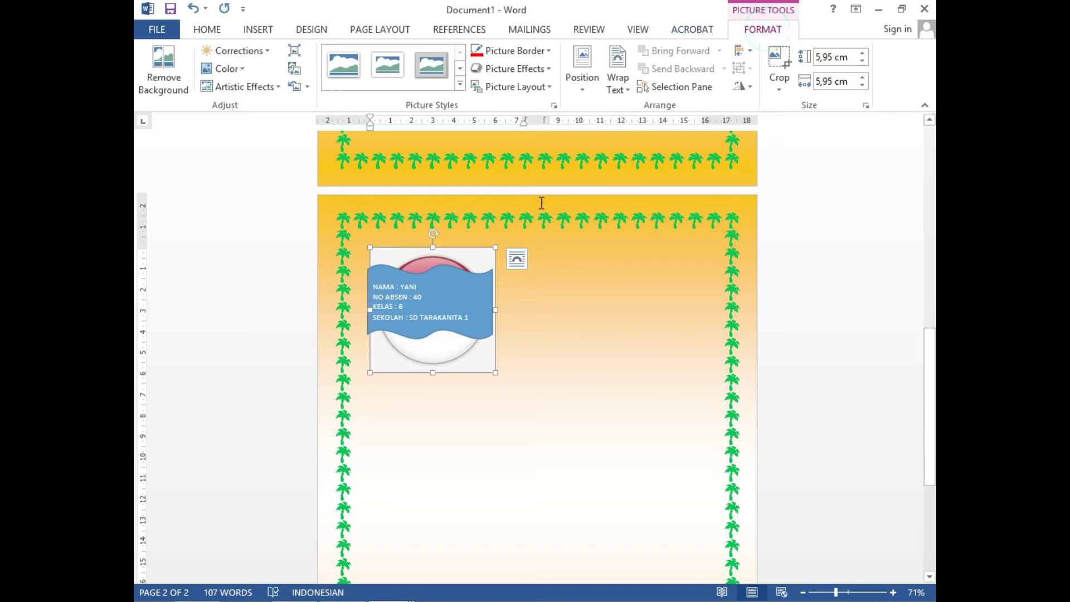
Step: Move the wave name label down below the flag picture
{"action": "left_click_drag", "start_coordinate": [472, 255], "coordinate": [521, 274]}
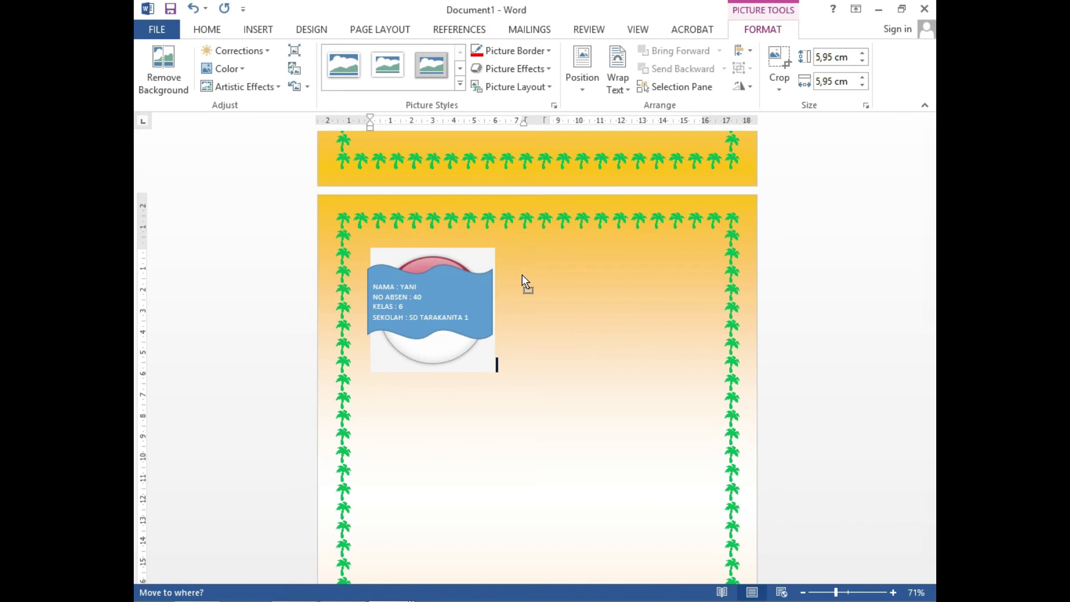
{"action": "left_click", "coordinate": [448, 338]}
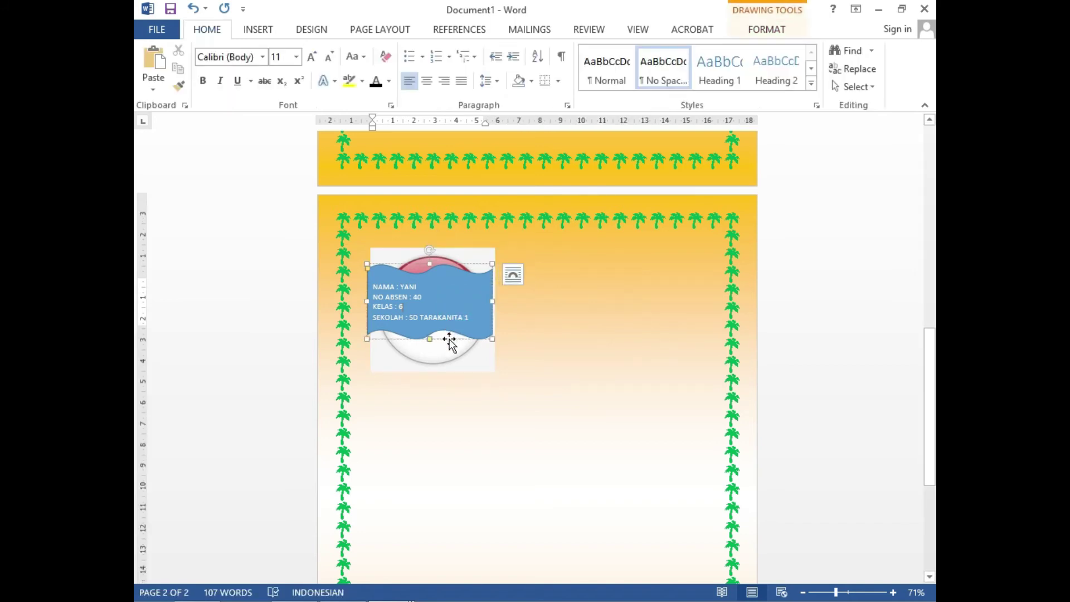
{"action": "mouse_move", "coordinate": [469, 339]}
{"action": "left_mouse_down"}
{"action": "mouse_move", "coordinate": [473, 302]}
{"action": "mouse_move", "coordinate": [467, 453]}
{"action": "left_mouse_up"}
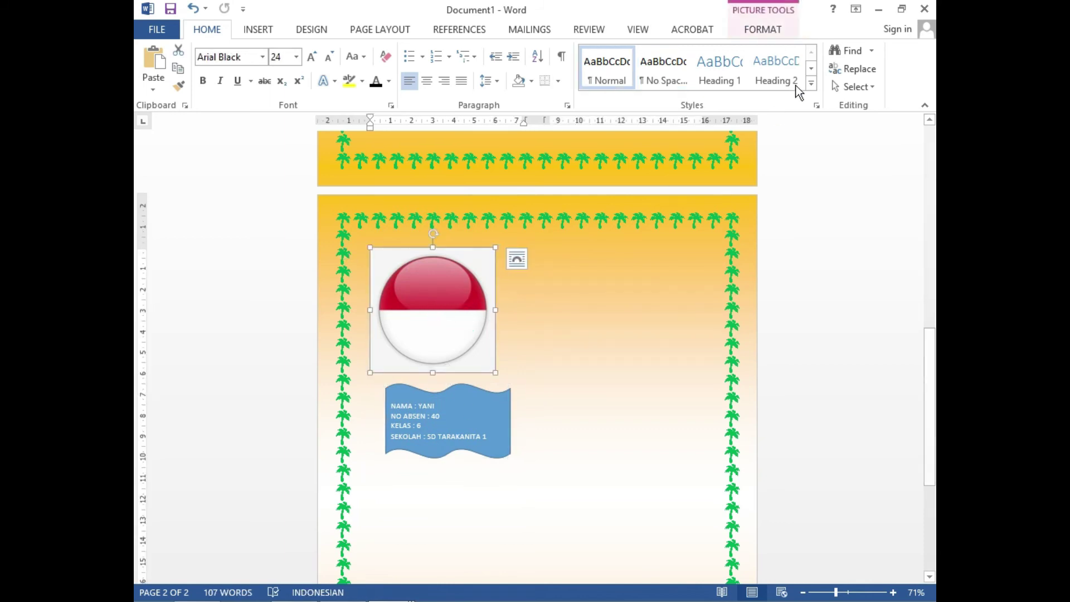
{"action": "left_click", "coordinate": [761, 30]}
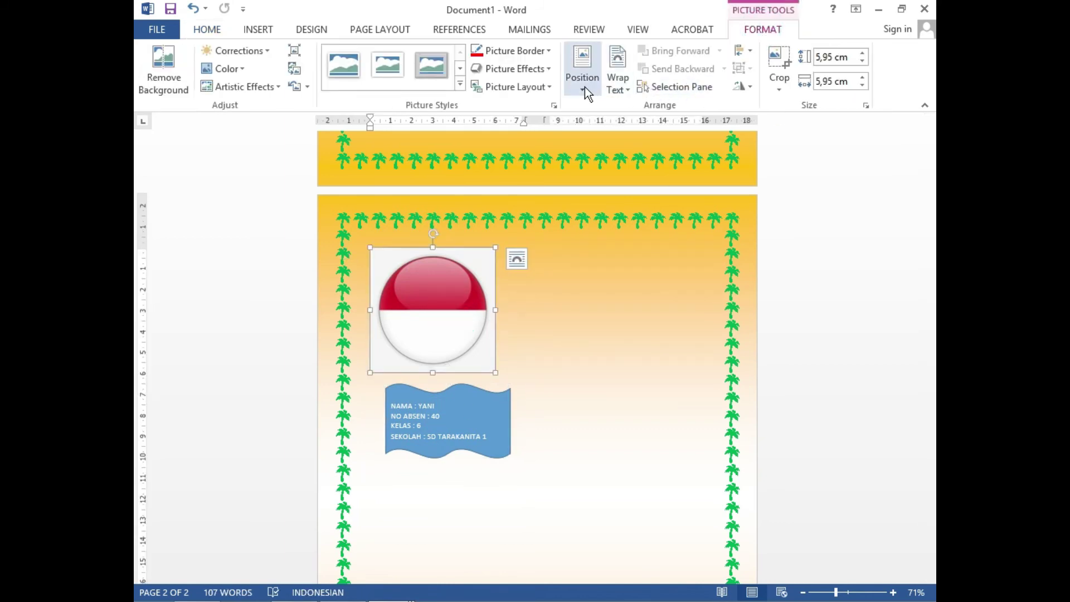
Step: Set the flag picture's position to Top Left
{"action": "left_click", "coordinate": [583, 89]}
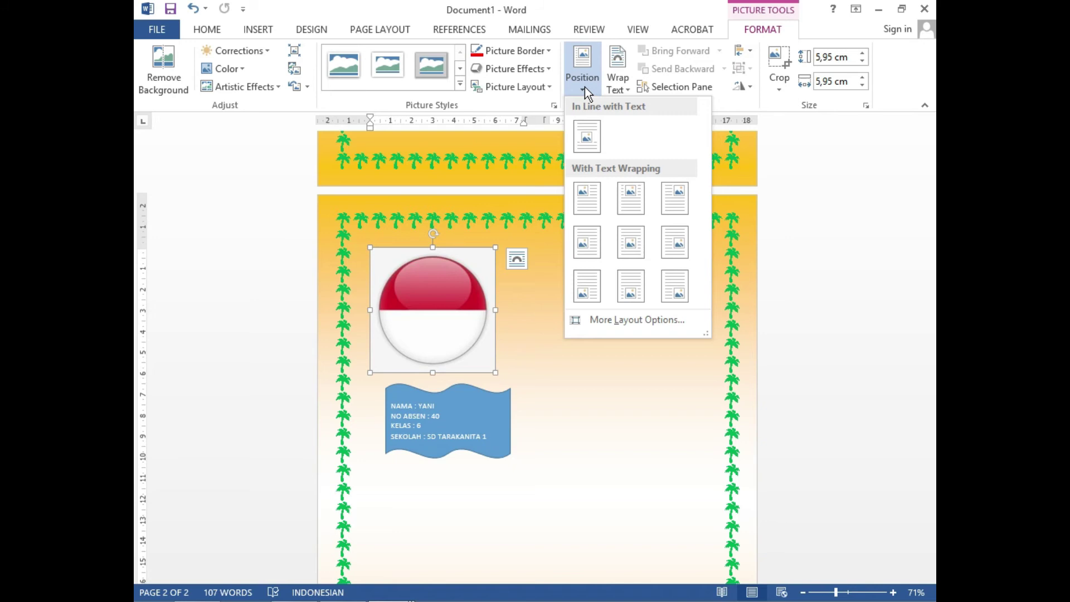
{"action": "scroll", "coordinate": [580, 185], "scroll_direction": "up", "scroll_amount": 7}
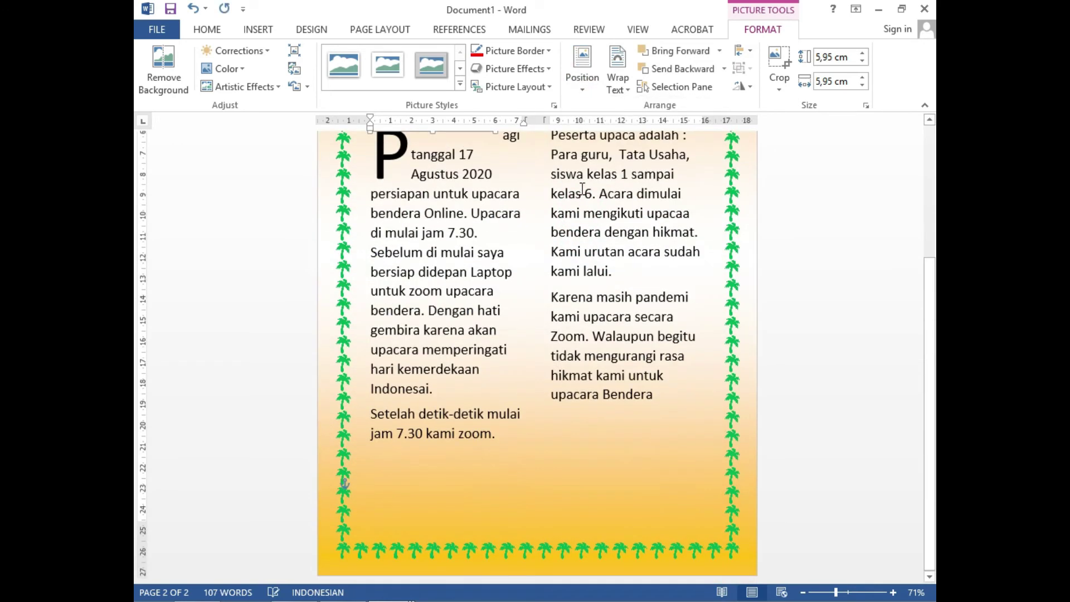
{"action": "scroll", "coordinate": [543, 277], "scroll_direction": "up", "scroll_amount": 2}
{"action": "scroll", "coordinate": [543, 278], "scroll_direction": "up", "scroll_amount": 1}
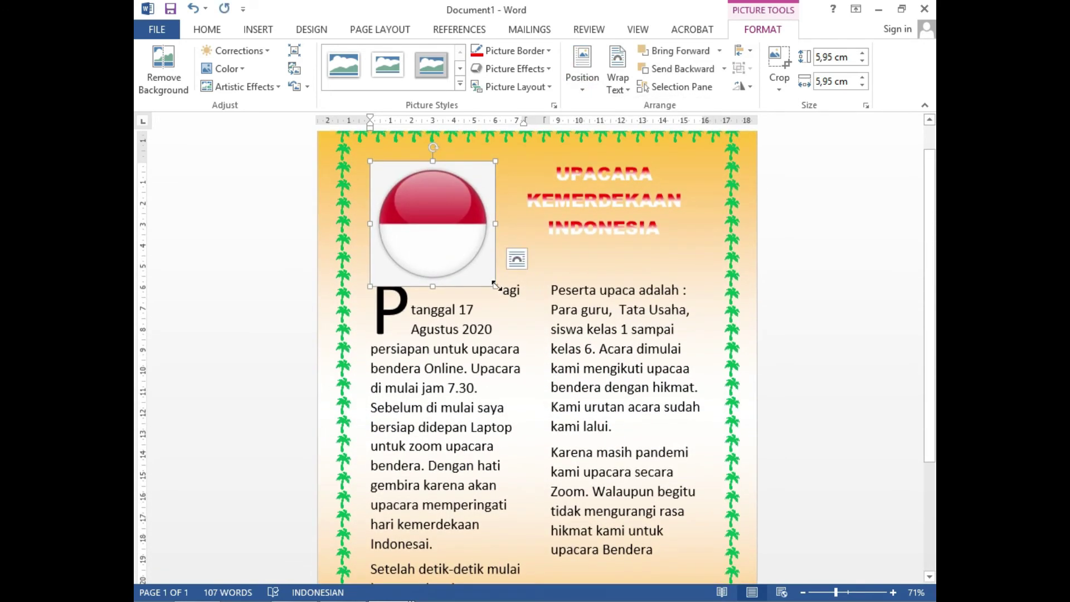
Step: Shrink the flag picture to a 2.46 cm icon beside the title
{"action": "left_click_drag", "start_coordinate": [495, 286], "coordinate": [412, 213]}
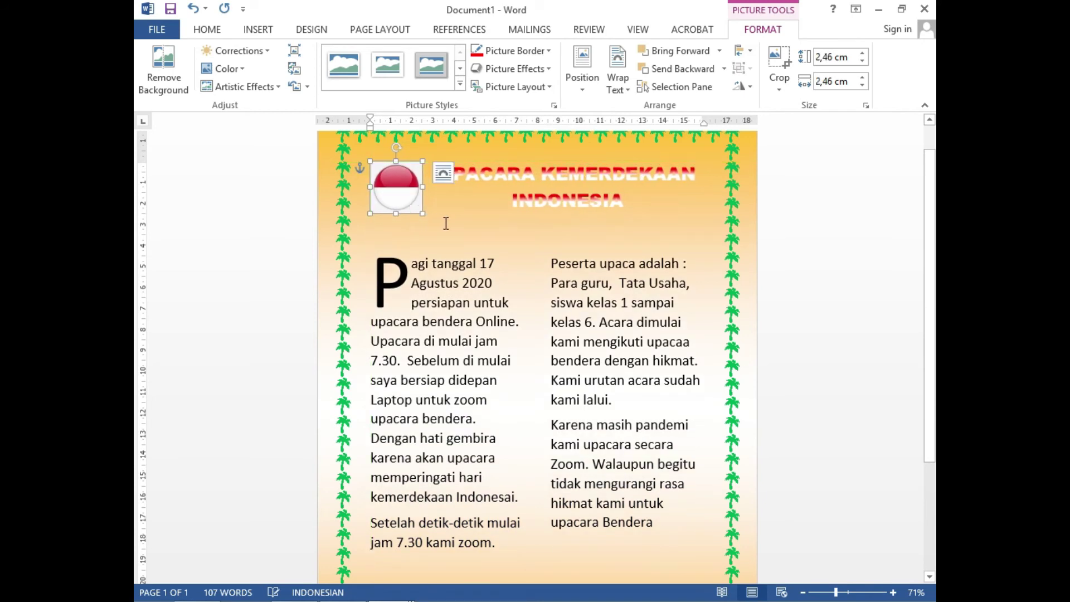
{"action": "left_click", "coordinate": [536, 233]}
{"action": "scroll", "coordinate": [481, 327], "scroll_direction": "down", "scroll_amount": 3}
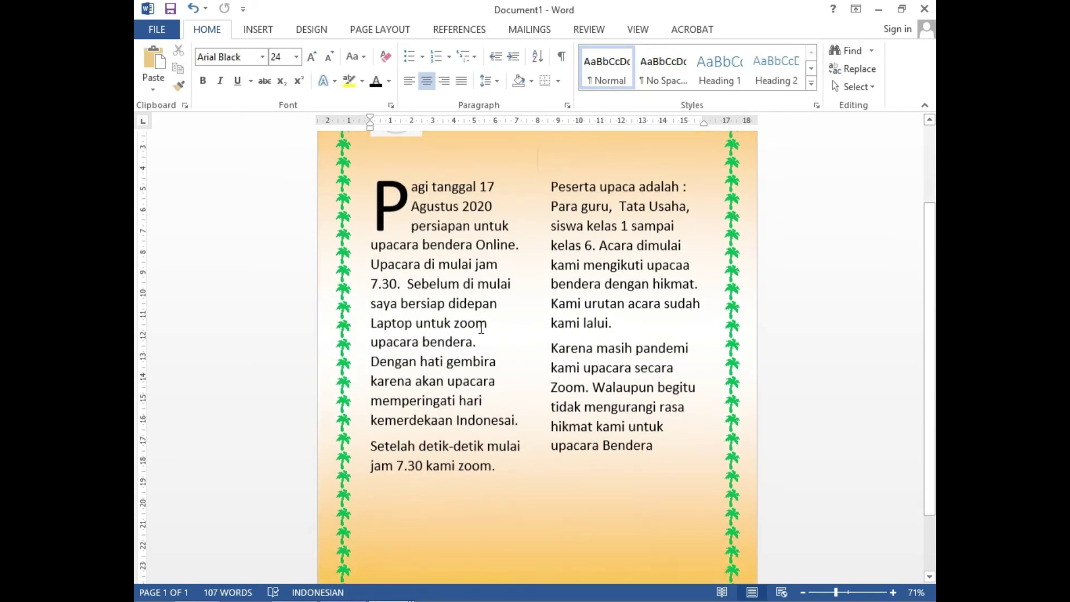
{"action": "scroll", "coordinate": [481, 327], "scroll_direction": "down", "scroll_amount": 2}
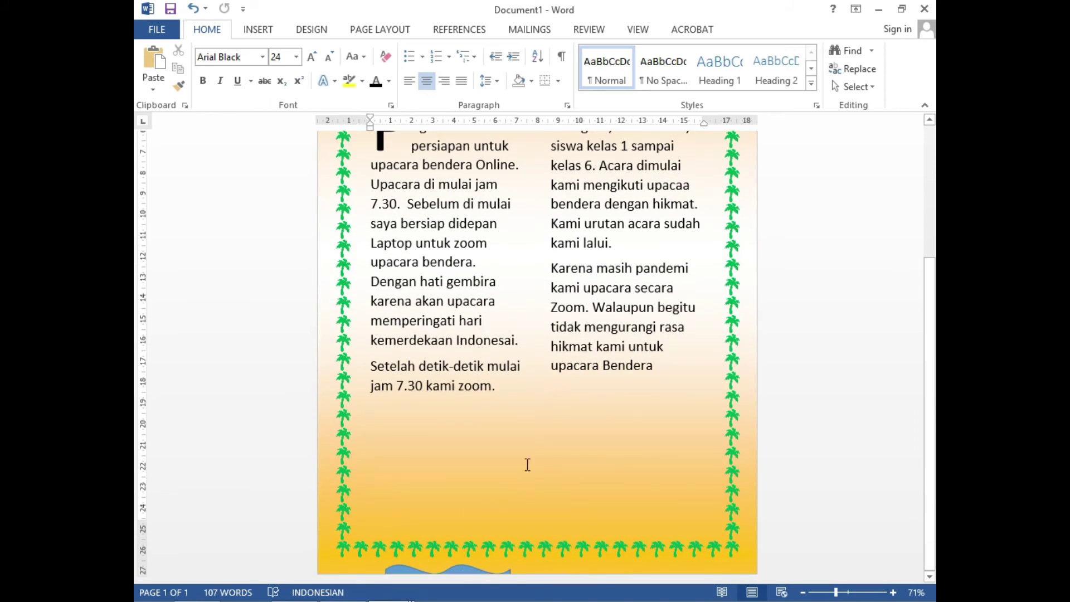
Step: Zoom out and drag the wave name label back up inside the page border
{"action": "left_click_drag", "start_coordinate": [836, 592], "coordinate": [825, 592]}
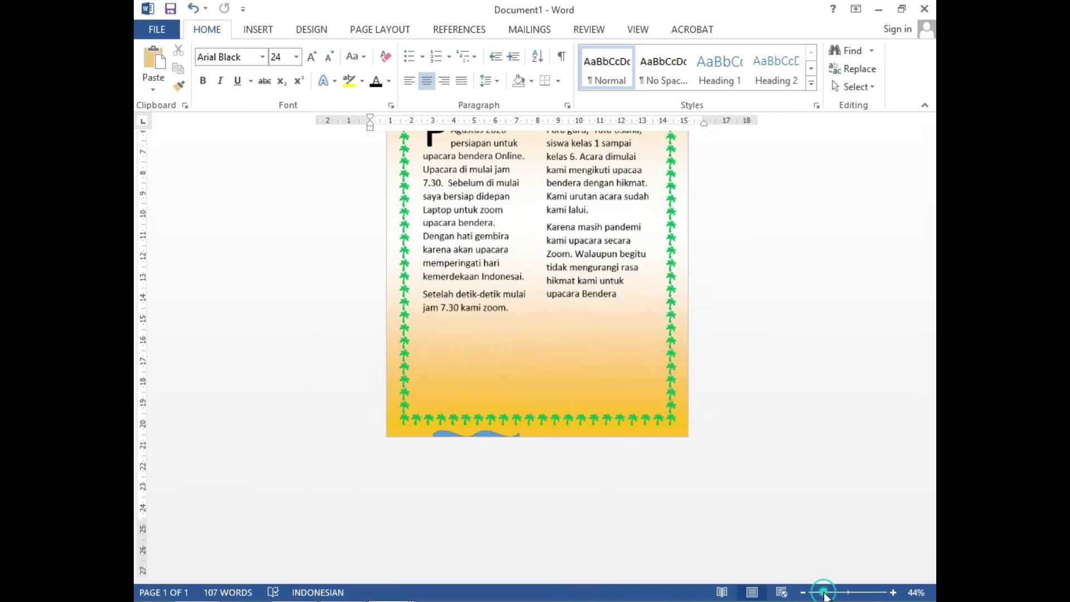
{"action": "left_click", "coordinate": [494, 548]}
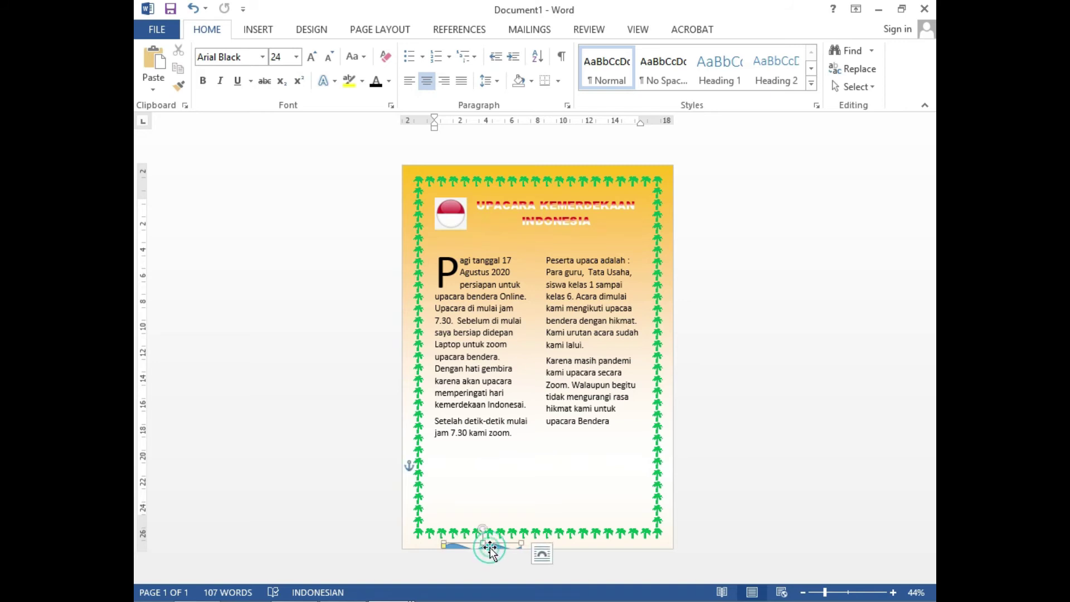
{"action": "left_click_drag", "start_coordinate": [495, 548], "coordinate": [487, 474]}
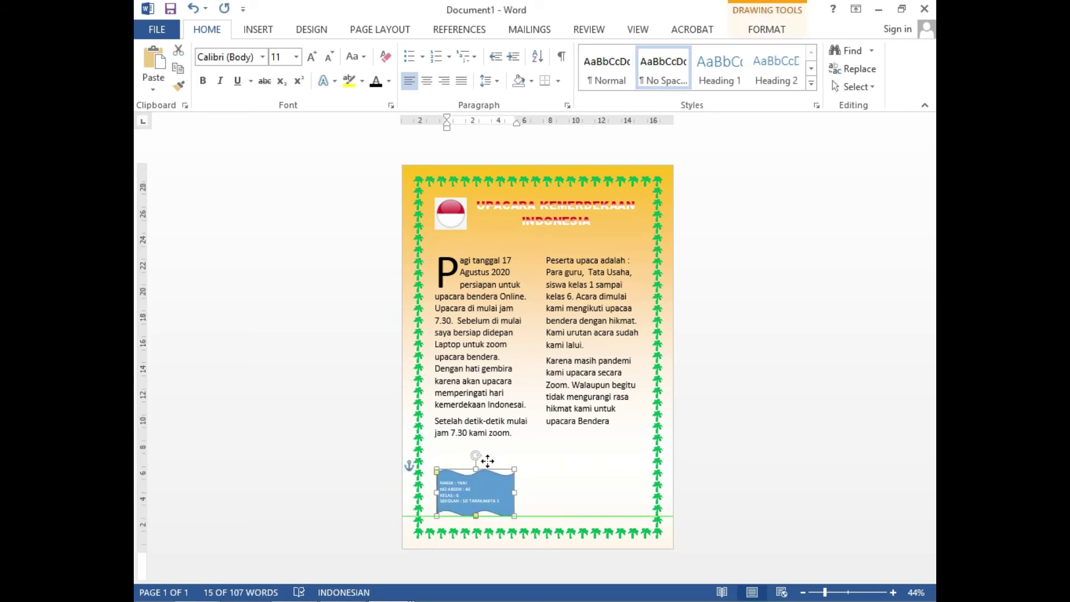
{"action": "left_click", "coordinate": [560, 469]}
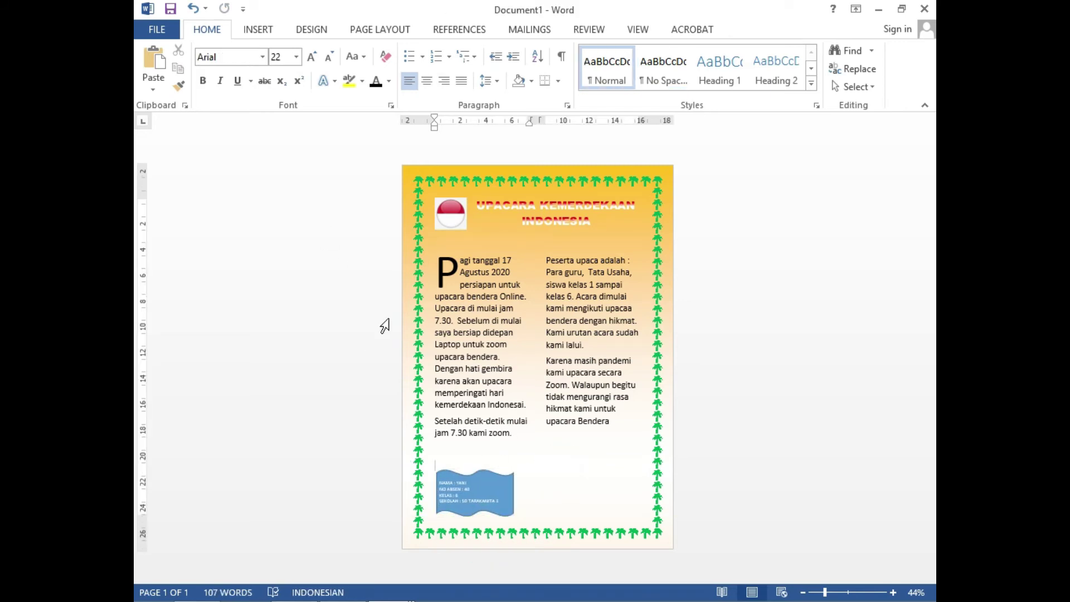
Step: Set the wave name label's position to Bottom Left
{"action": "left_click", "coordinate": [487, 491]}
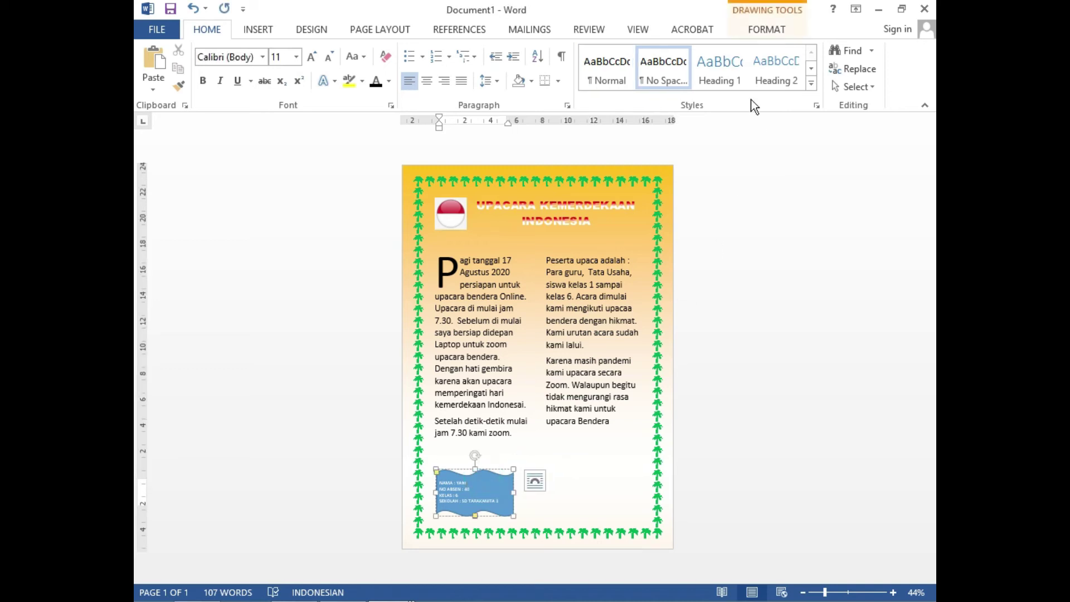
{"action": "left_click", "coordinate": [766, 31]}
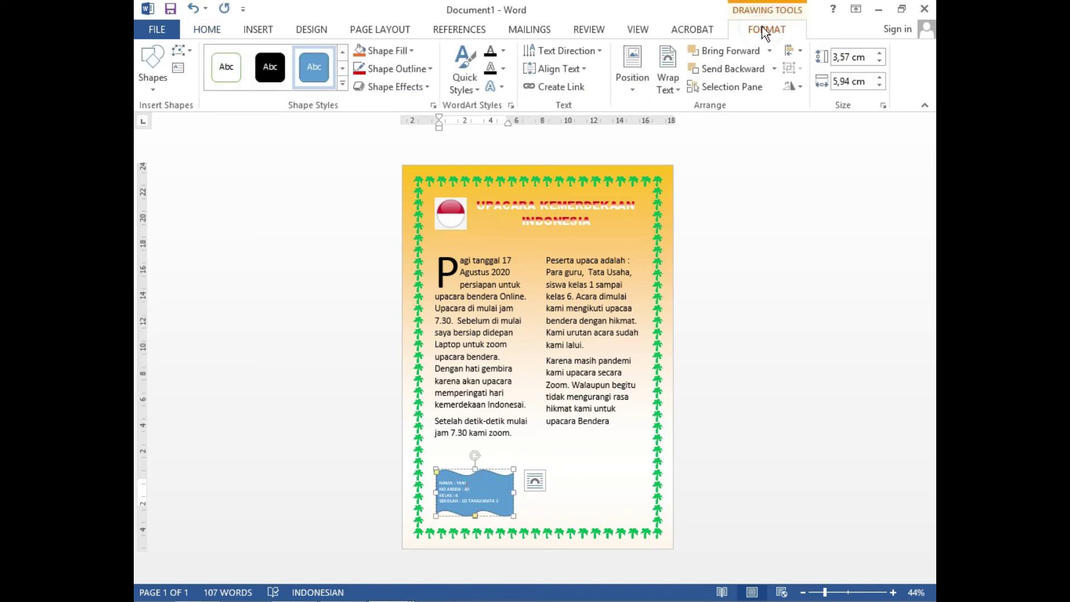
{"action": "left_click", "coordinate": [633, 89]}
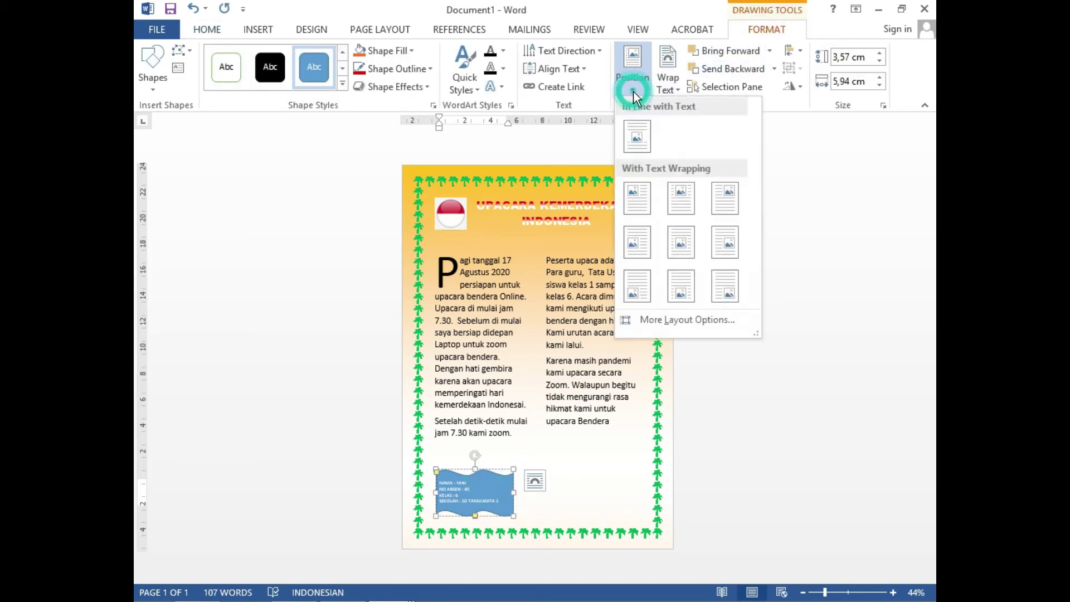
{"action": "left_click", "coordinate": [631, 285]}
{"action": "left_click", "coordinate": [566, 460]}
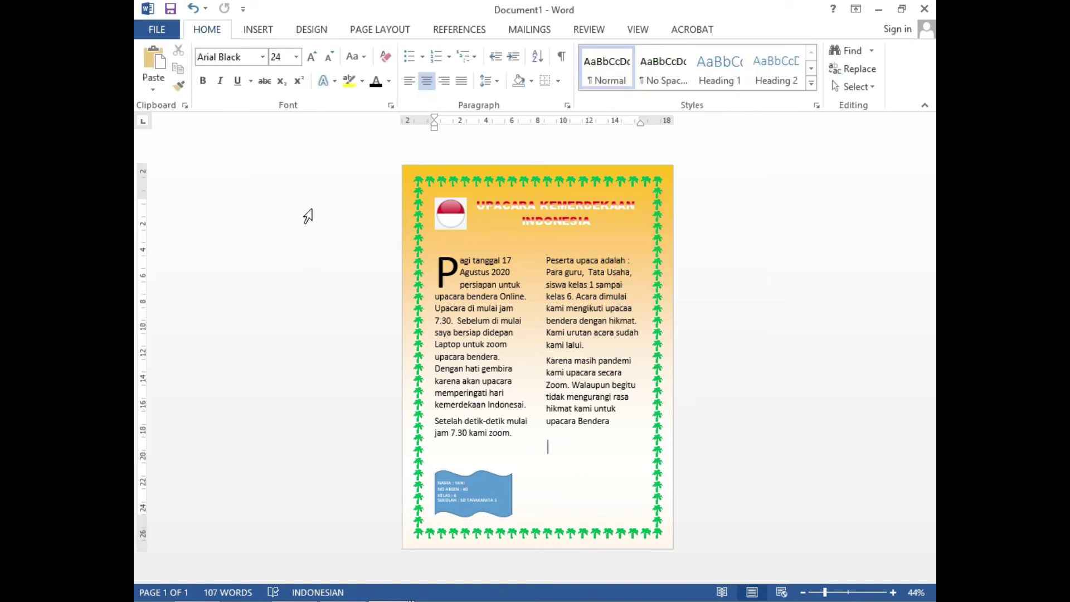
{"action": "left_click", "coordinate": [259, 30]}
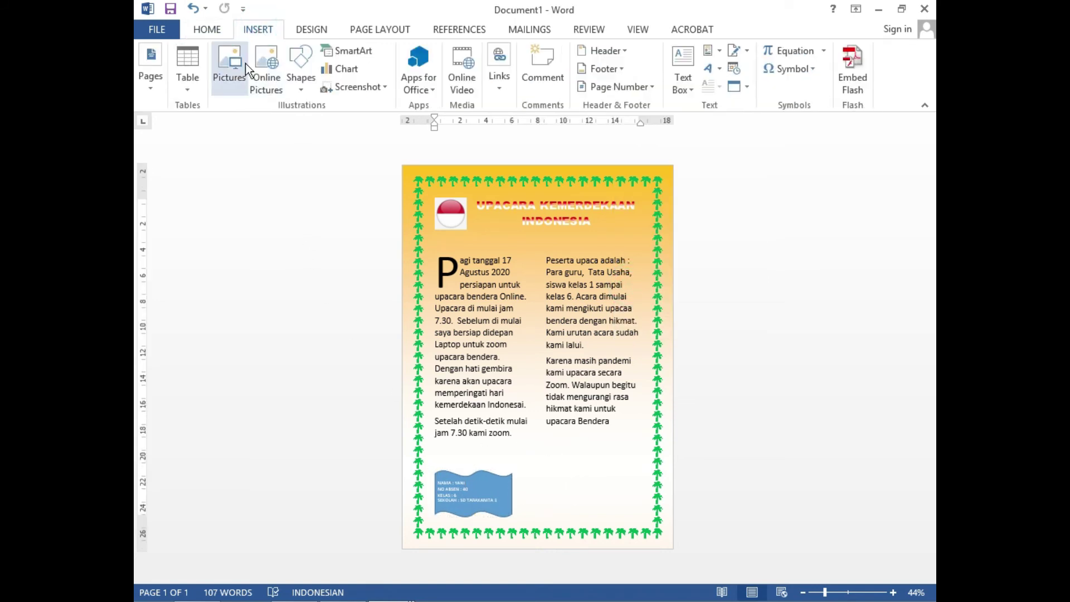
Step: Insert the FOTO 1 picture from the gambar folder
{"action": "left_click", "coordinate": [224, 62]}
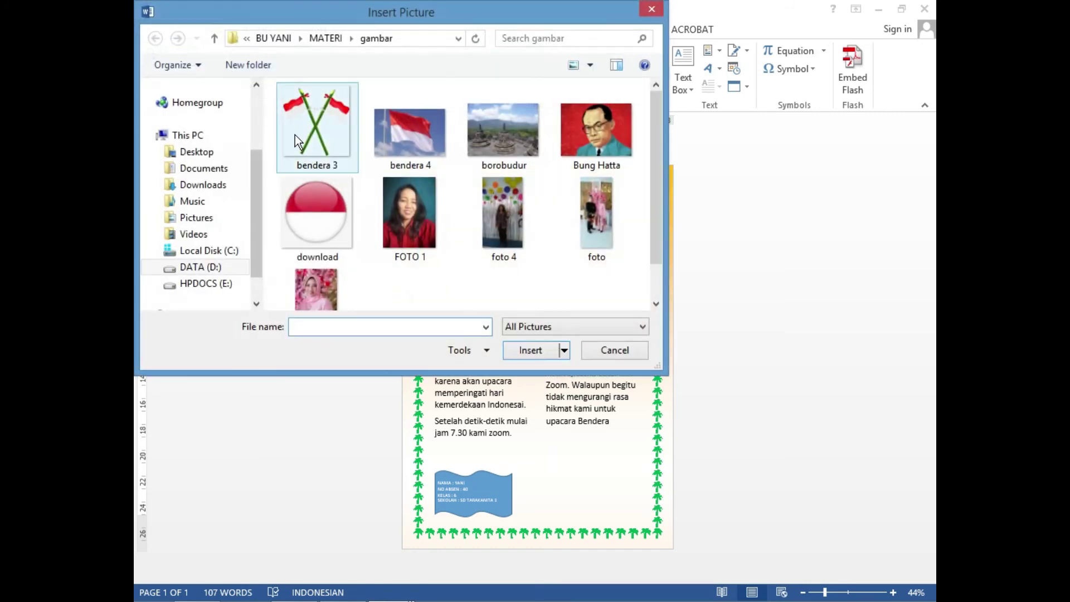
{"action": "left_click", "coordinate": [399, 198]}
{"action": "left_click", "coordinate": [524, 349]}
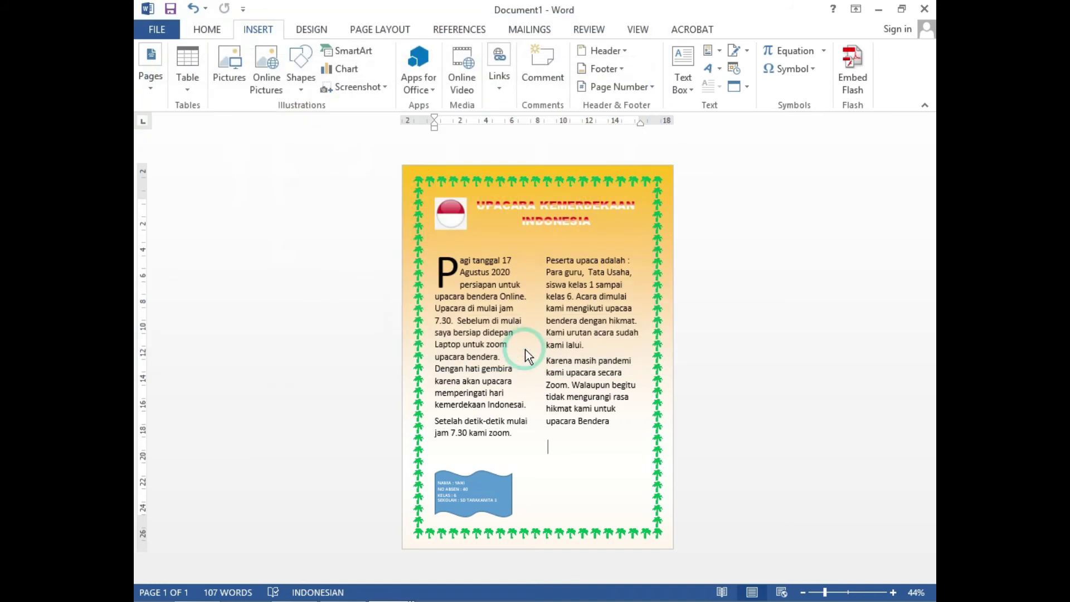
Step: Shrink the photo to 3.93 × 2.95 cm and position it Bottom Right, nudged slightly left
{"action": "left_click_drag", "start_coordinate": [573, 444], "coordinate": [740, 225]}
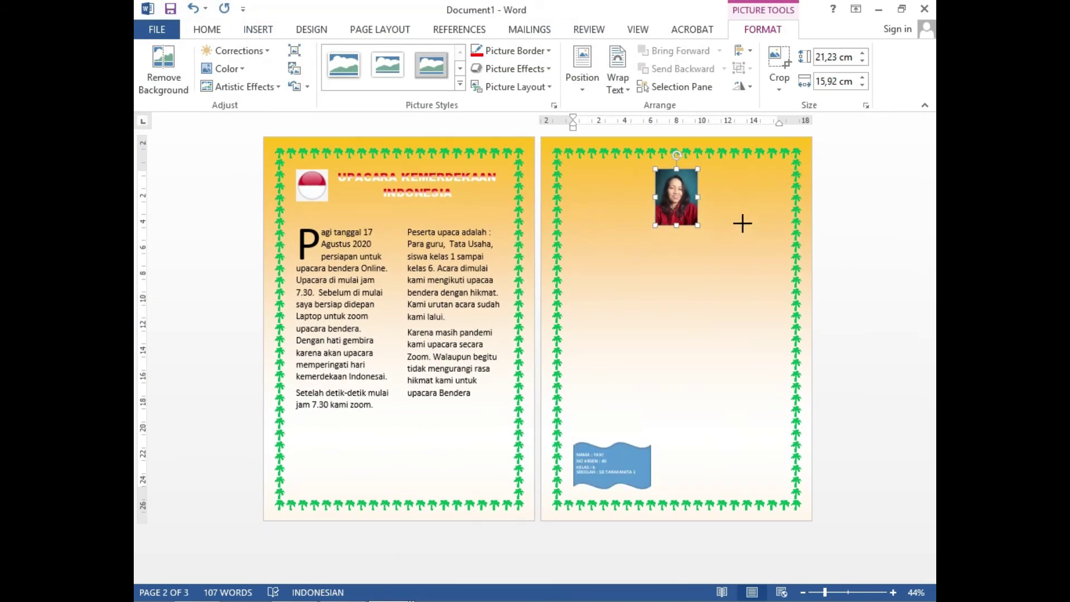
{"action": "left_click_drag", "start_coordinate": [740, 225], "coordinate": [741, 223]}
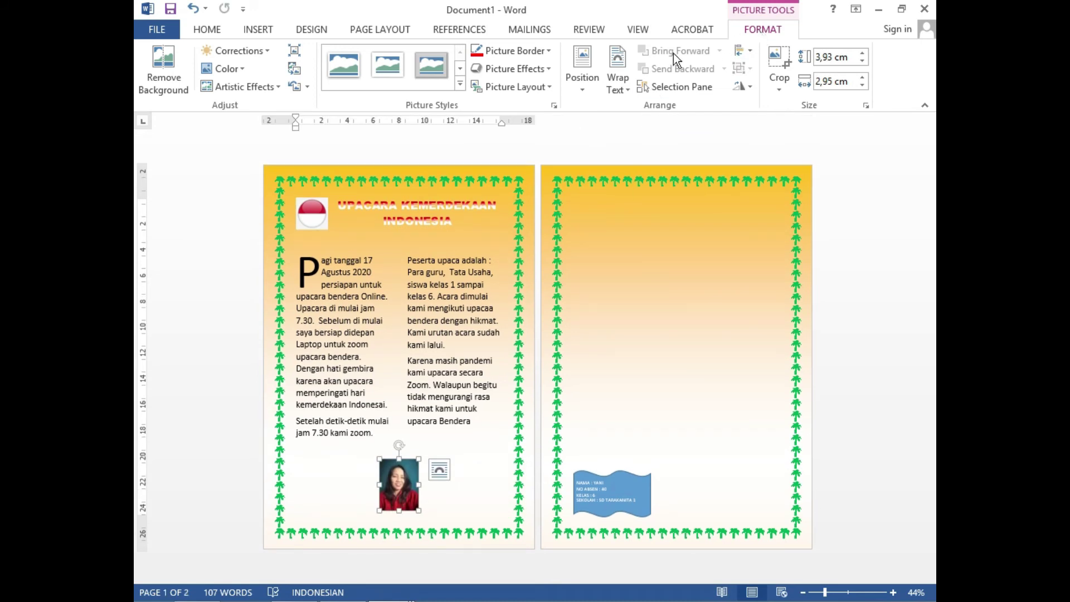
{"action": "left_click", "coordinate": [586, 89]}
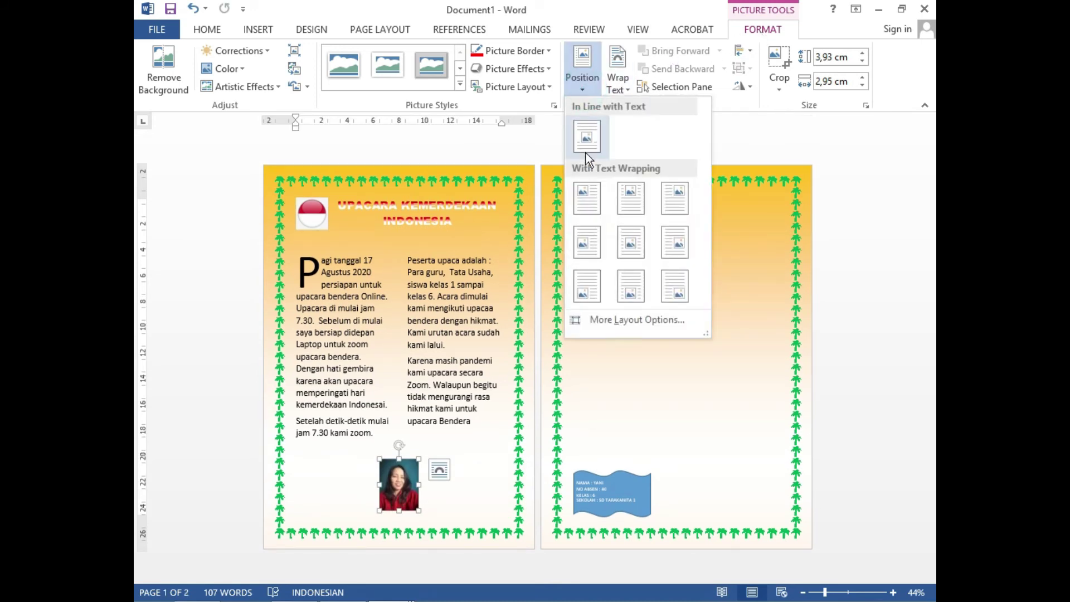
{"action": "left_click", "coordinate": [671, 286]}
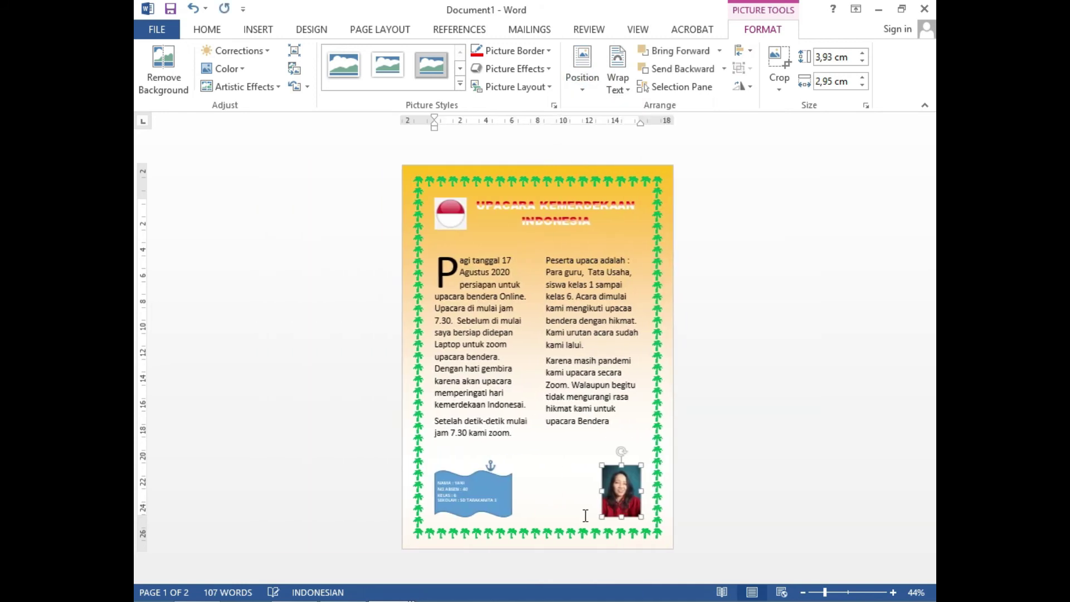
{"action": "left_click_drag", "start_coordinate": [617, 498], "coordinate": [596, 498]}
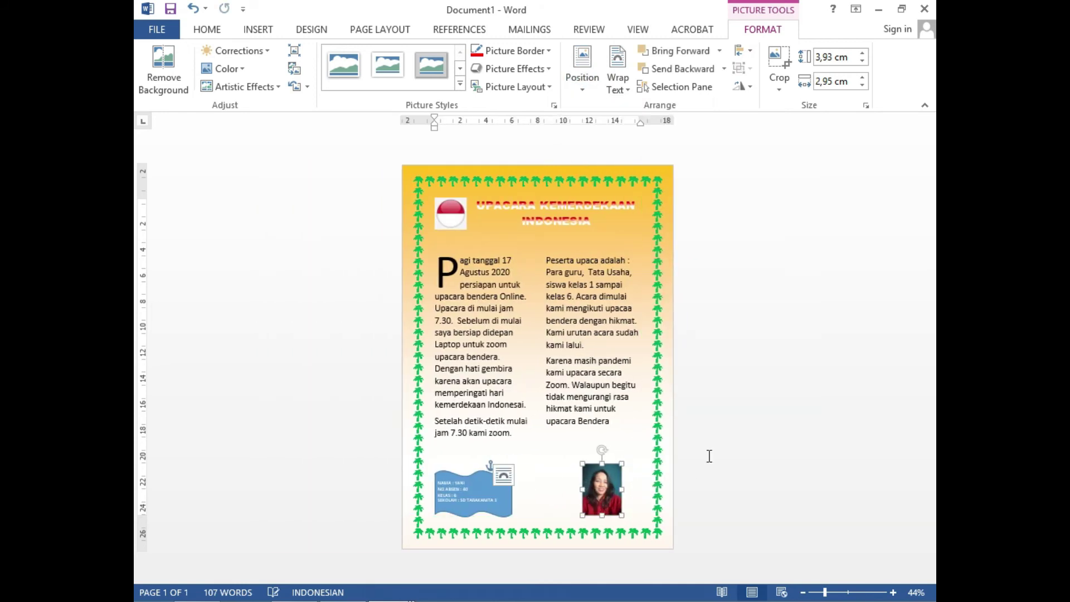
{"action": "left_click", "coordinate": [747, 417]}
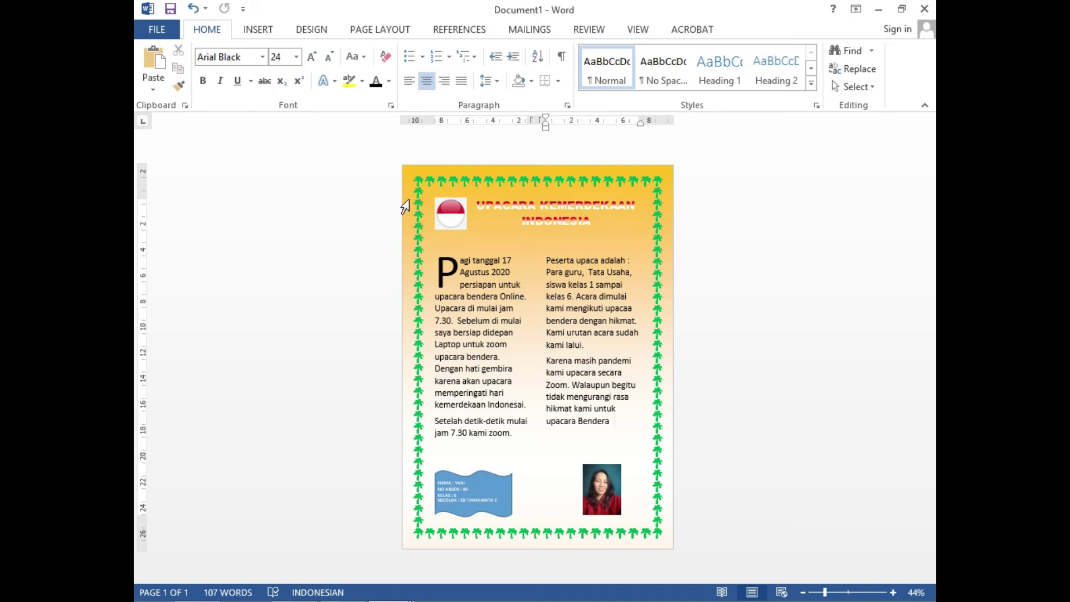
Step: Save As into the 10 AGTS folder with PDF type, producing UPACARA KEMERDEKAAN INDONESIA.pdf
{"action": "left_click", "coordinate": [166, 27]}
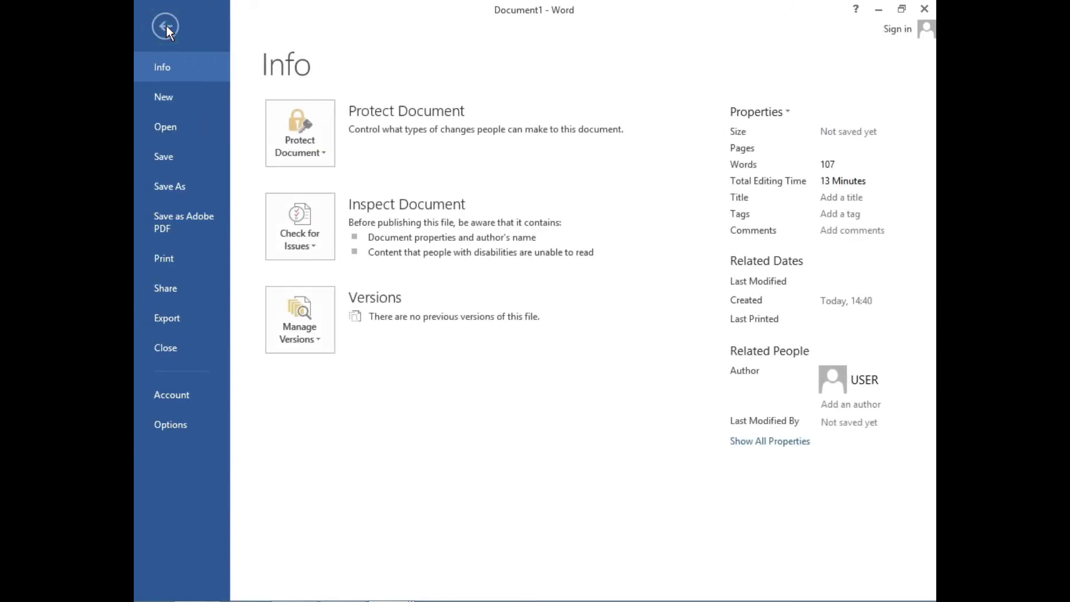
{"action": "left_click", "coordinate": [189, 187]}
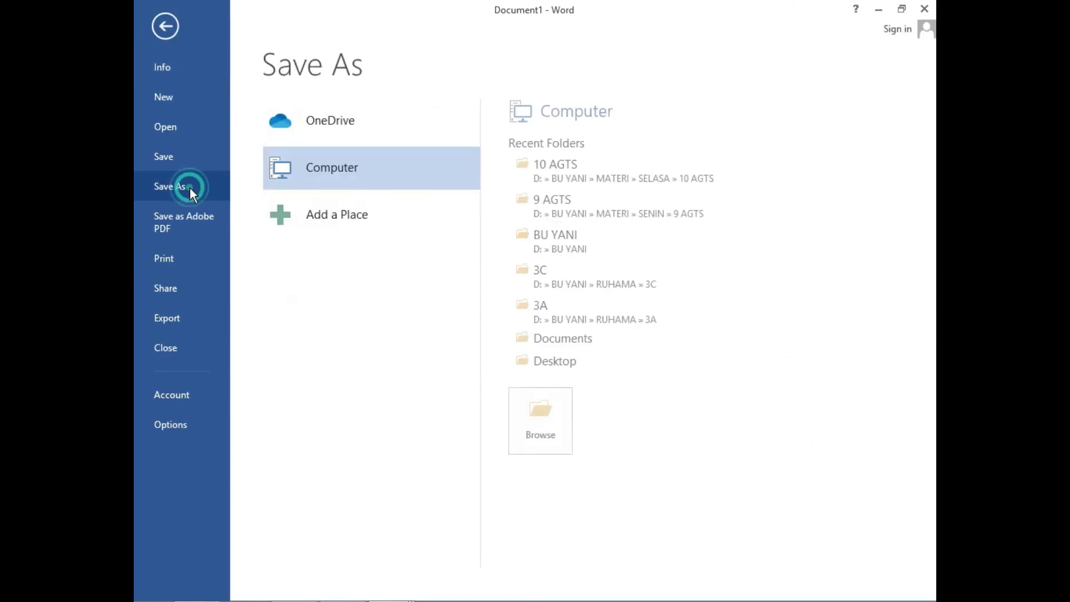
{"action": "left_click", "coordinate": [549, 170]}
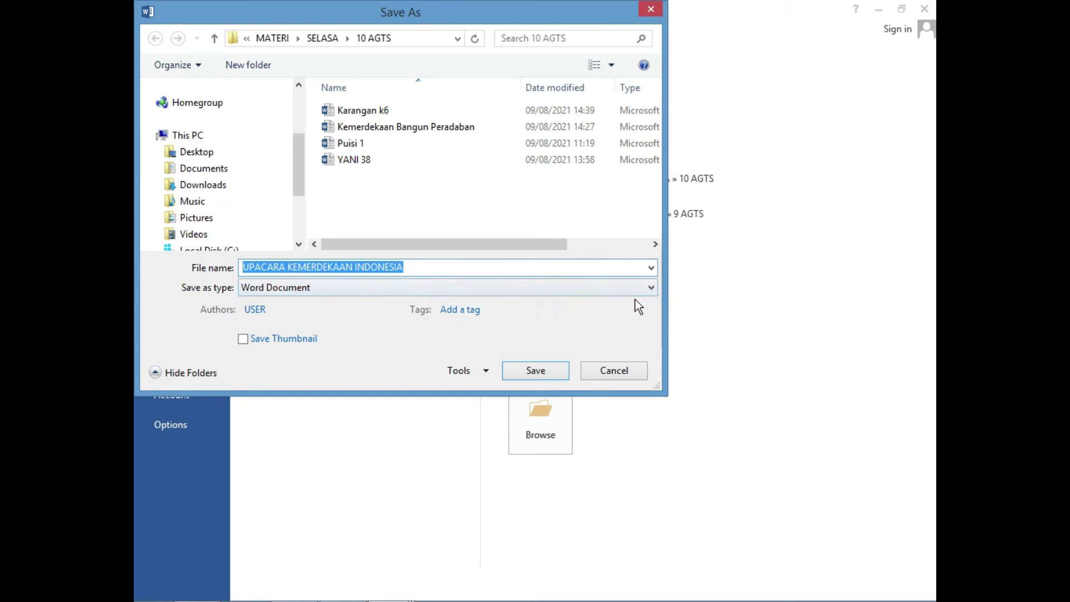
{"action": "left_click", "coordinate": [651, 287]}
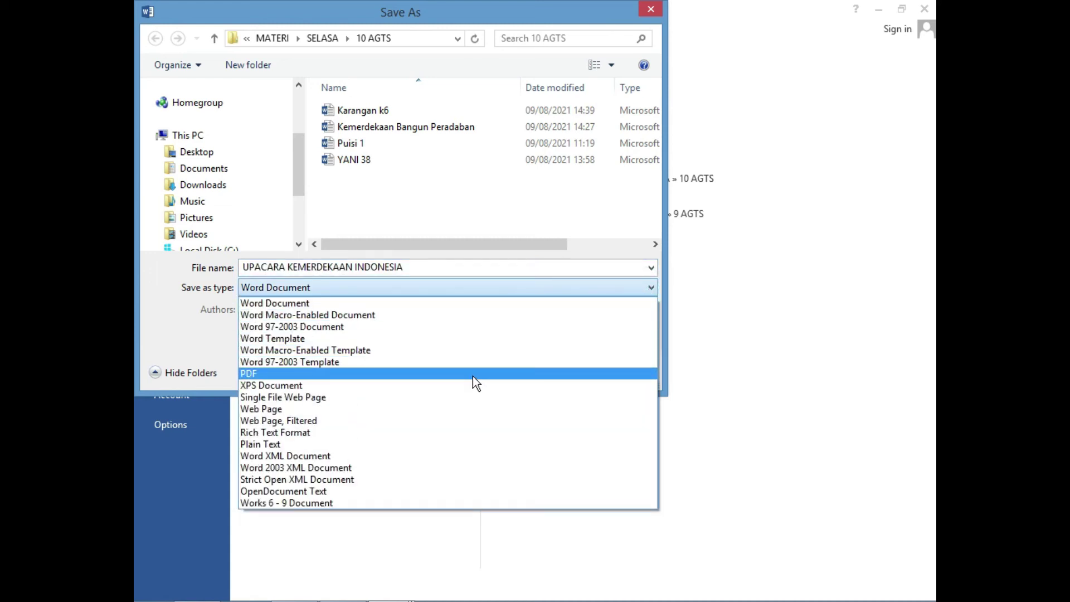
{"action": "left_click", "coordinate": [473, 376]}
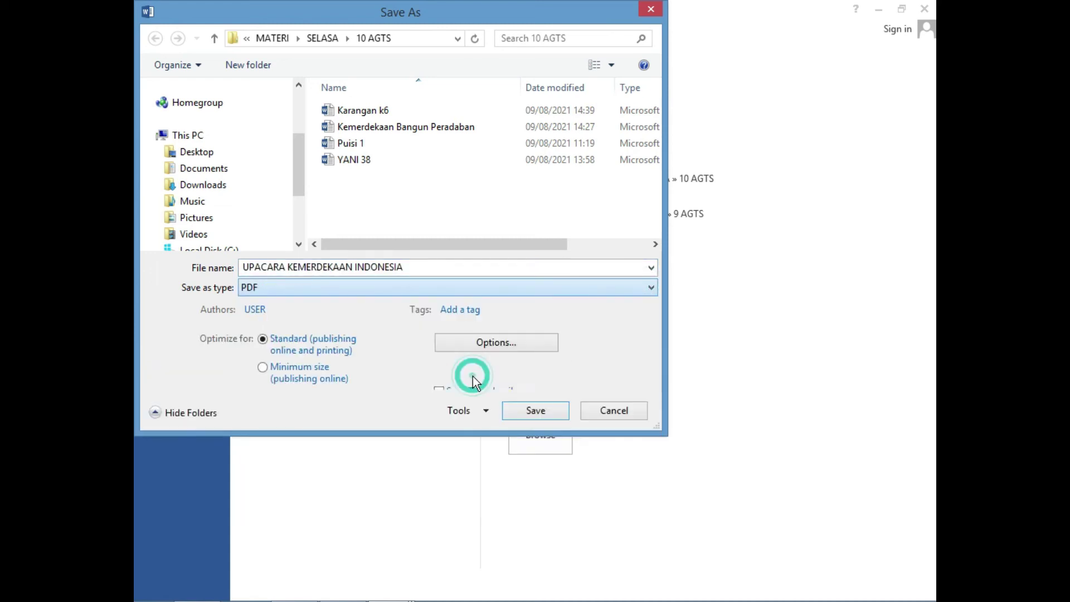
{"action": "left_click", "coordinate": [530, 413]}
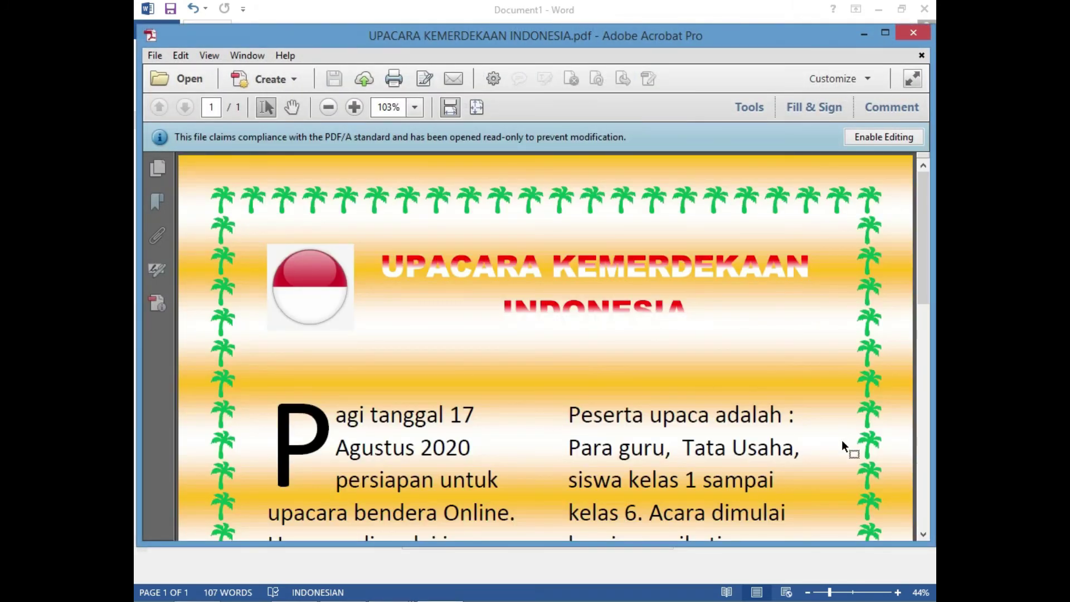
Step: Scroll through the exported flyer PDF in Acrobat, then close Acrobat
{"action": "left_click", "coordinate": [924, 534]}
{"action": "left_click", "coordinate": [923, 534]}
{"action": "left_click", "coordinate": [923, 534]}
{"action": "left_click", "coordinate": [923, 534]}
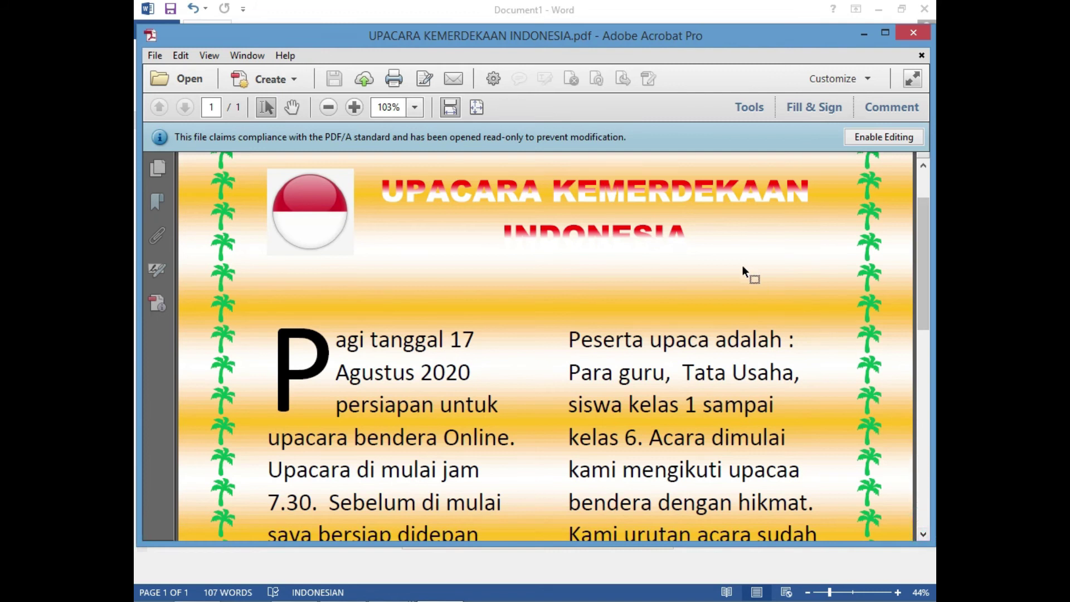
{"action": "left_click", "coordinate": [913, 34]}
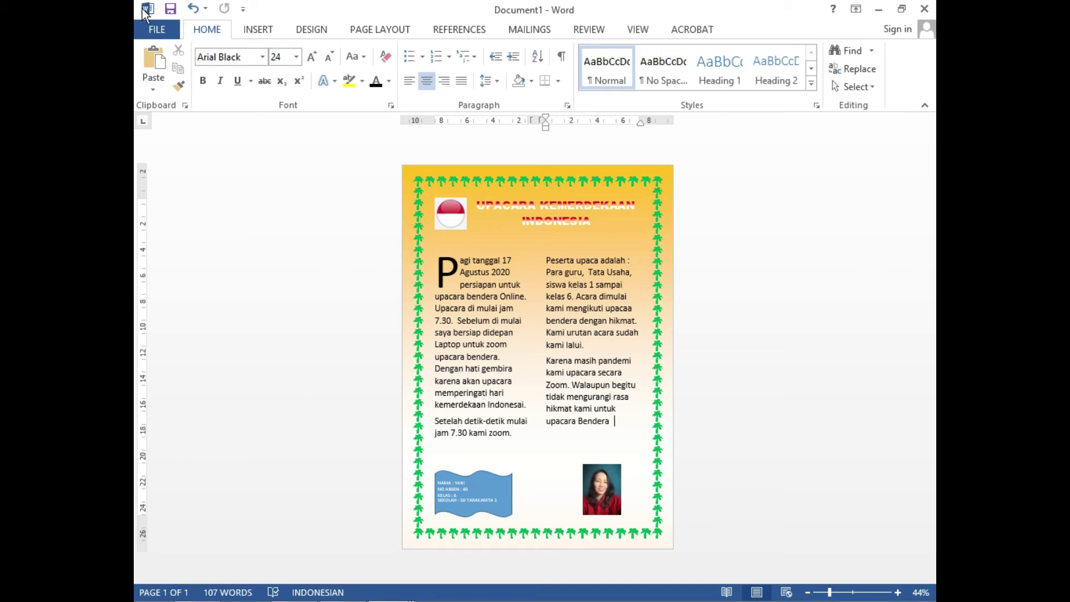
Step: Create a new blank document and paste the screenshot as a picture
{"action": "left_click", "coordinate": [157, 32]}
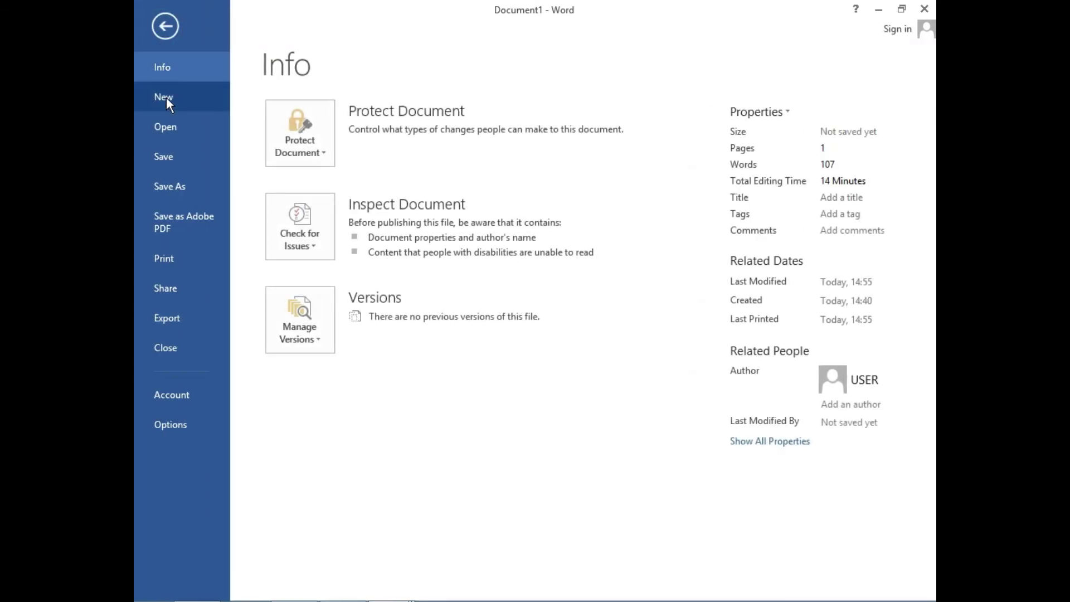
{"action": "left_click", "coordinate": [166, 97]}
{"action": "left_click", "coordinate": [332, 211]}
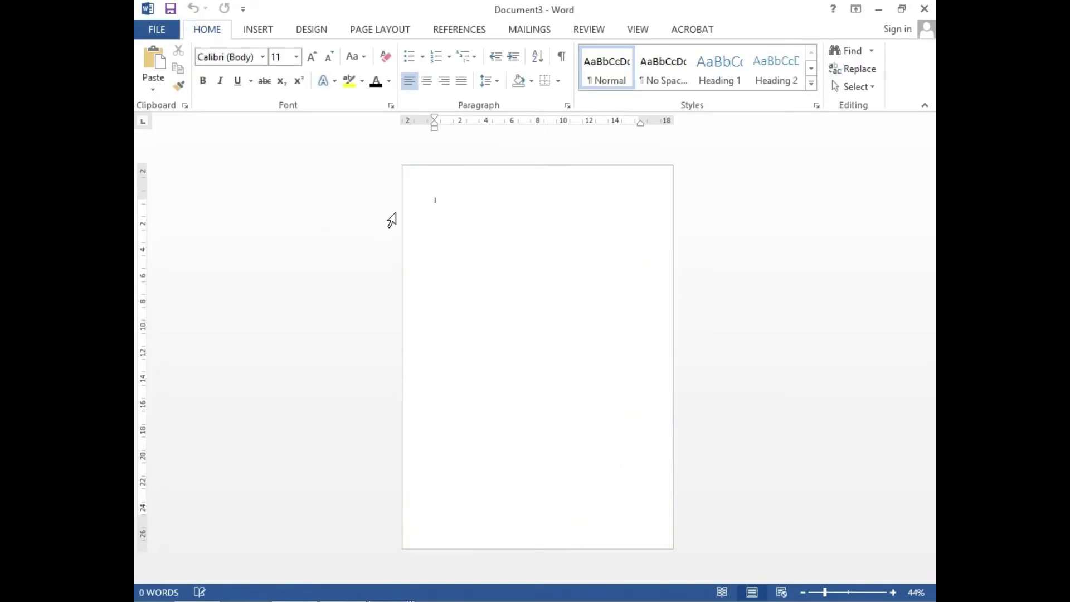
{"action": "right_click", "coordinate": [445, 212]}
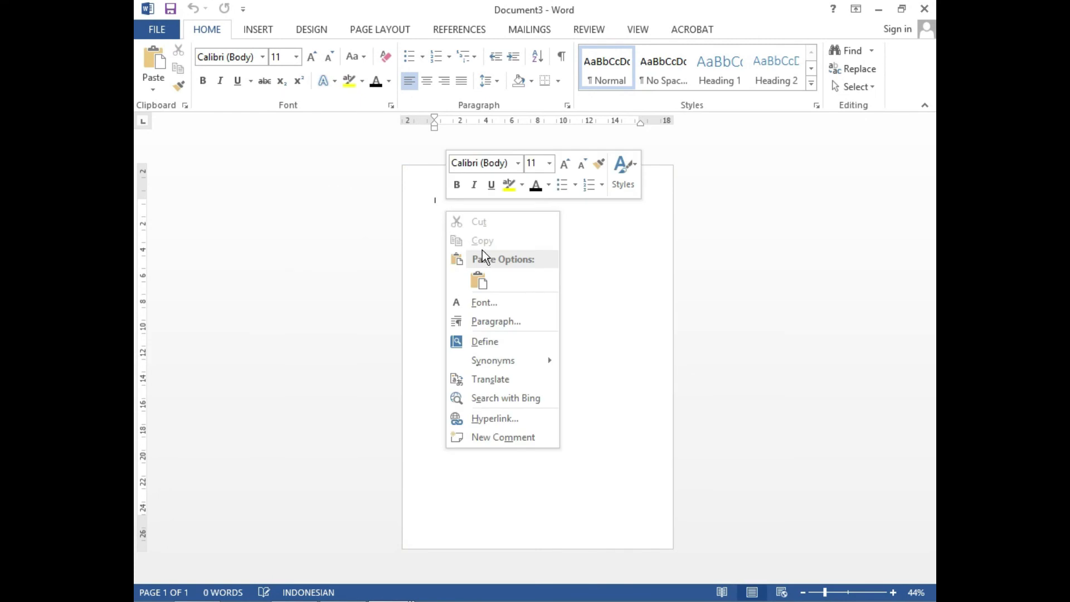
{"action": "left_click", "coordinate": [480, 279]}
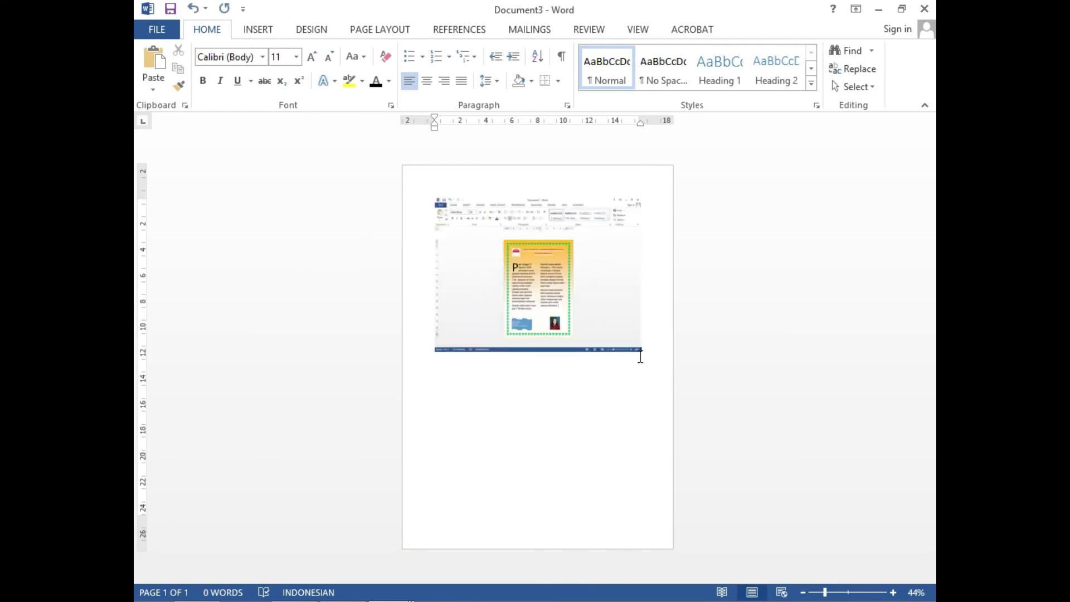
Step: Crop the screenshot to just the flyer and enlarge it to nearly fill the page
{"action": "left_click", "coordinate": [574, 304]}
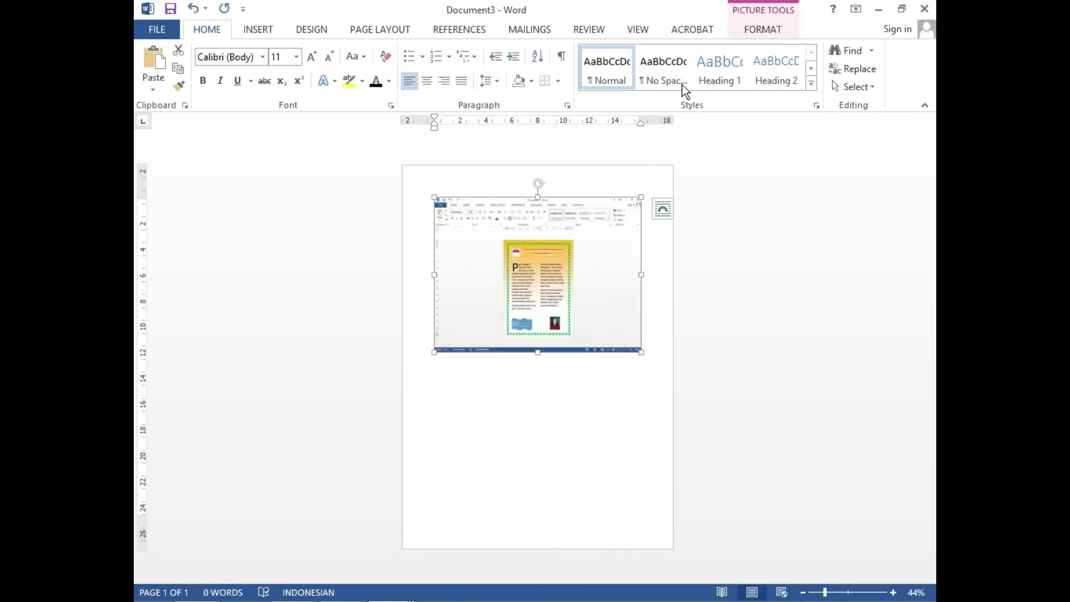
{"action": "left_click", "coordinate": [767, 31]}
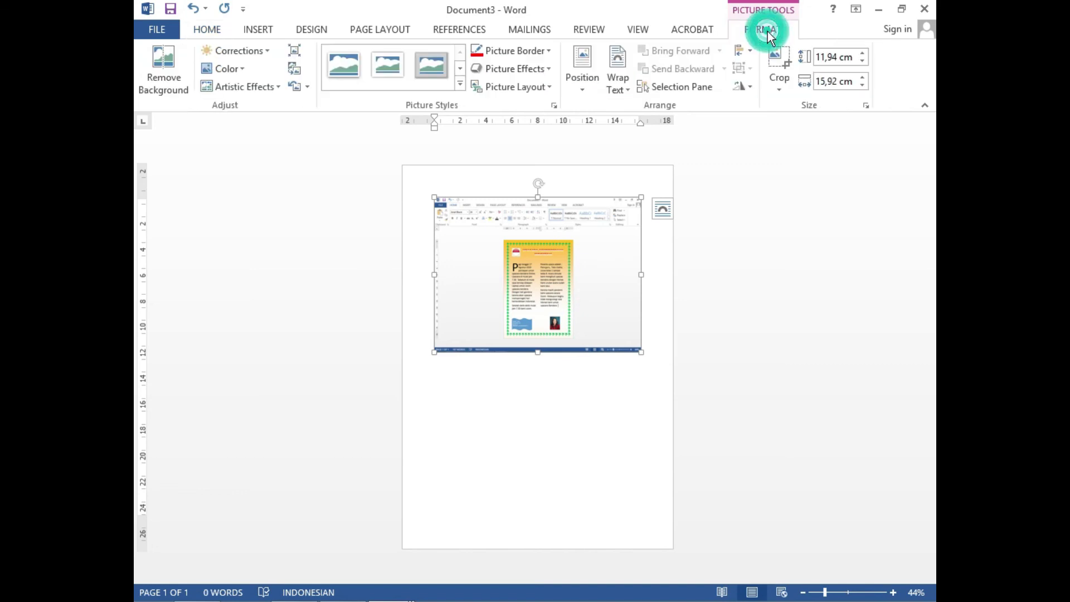
{"action": "left_click", "coordinate": [780, 59]}
{"action": "left_click_drag", "start_coordinate": [639, 348], "coordinate": [574, 341]}
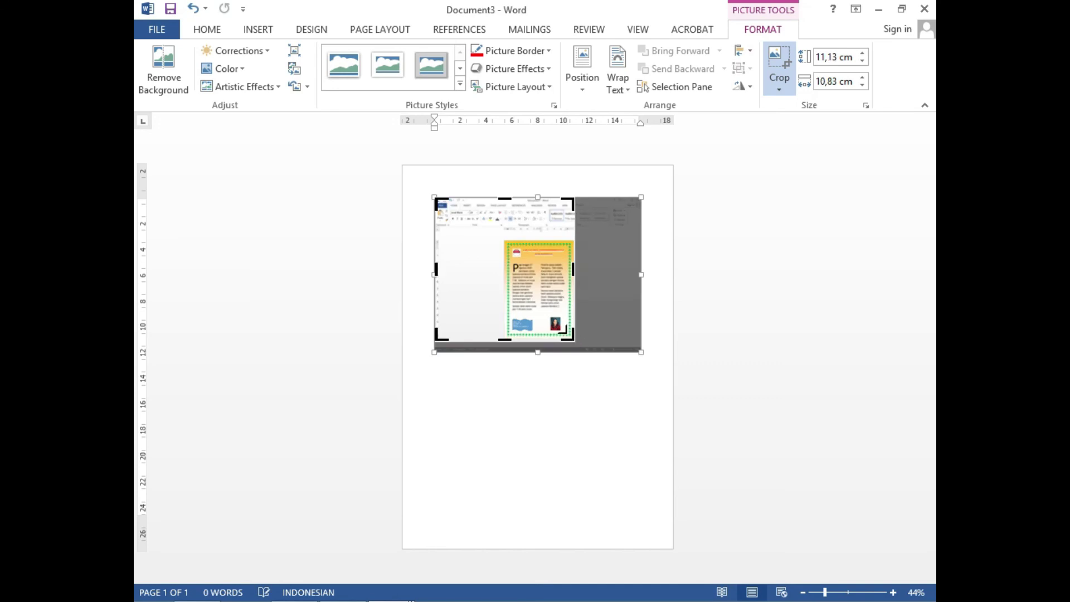
{"action": "left_click_drag", "start_coordinate": [443, 206], "coordinate": [506, 242]}
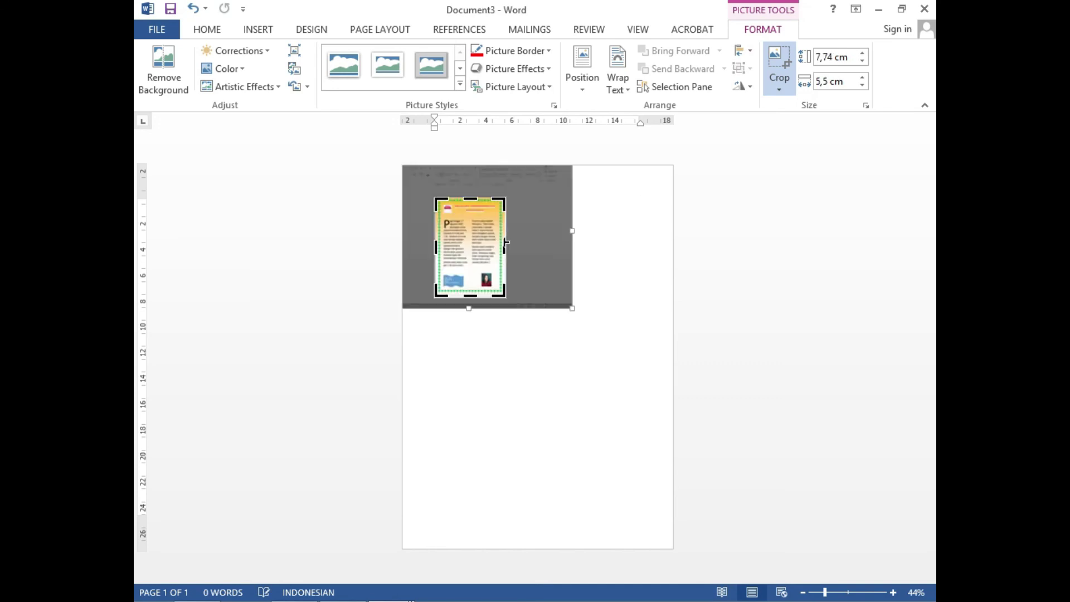
{"action": "key", "text": "Escape"}
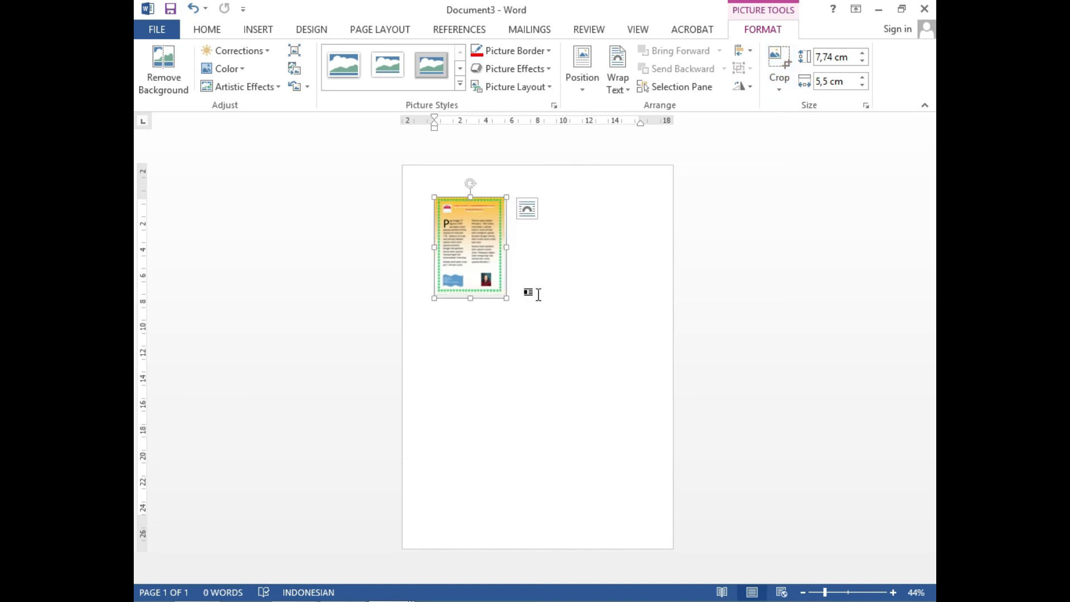
{"action": "left_click", "coordinate": [506, 299]}
{"action": "left_click_drag", "start_coordinate": [514, 330], "coordinate": [550, 480]}
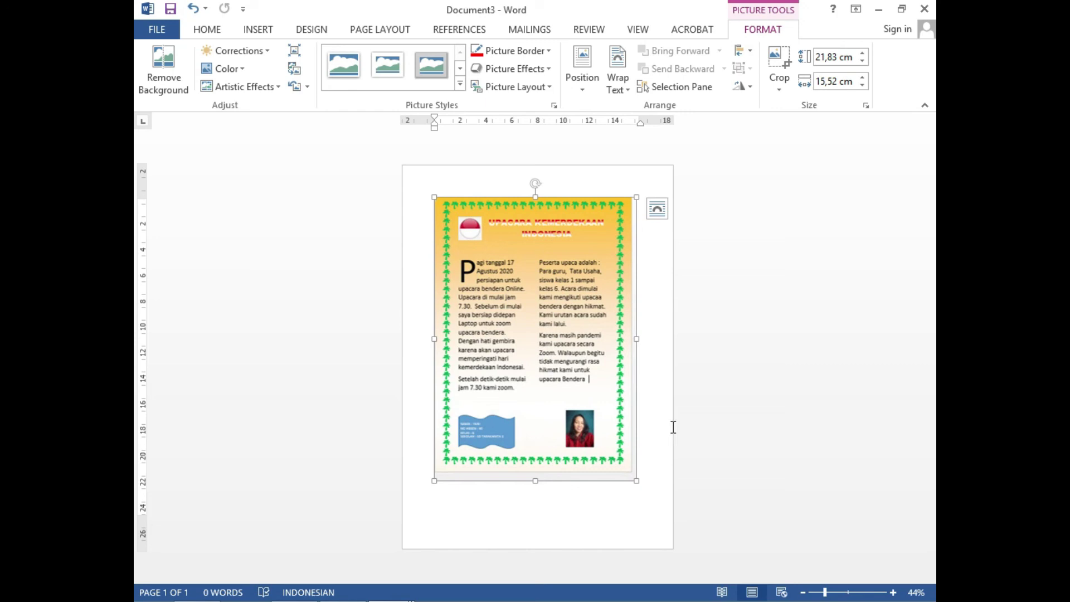
{"action": "left_click", "coordinate": [729, 308]}
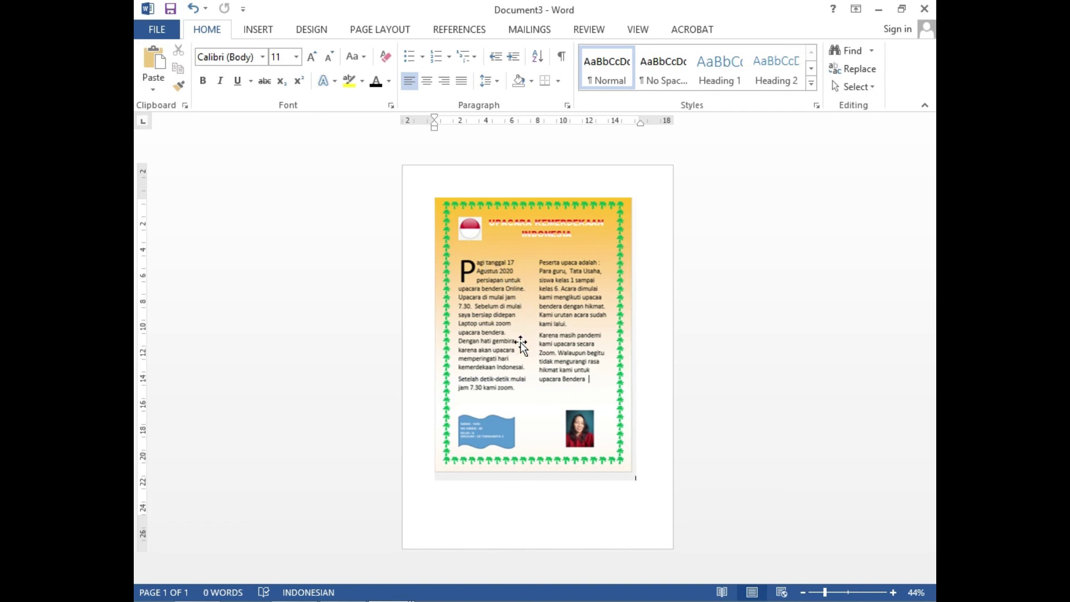
Step: Save As into the 10 AGTS folder with the file type set to PDF
{"action": "left_click", "coordinate": [168, 30]}
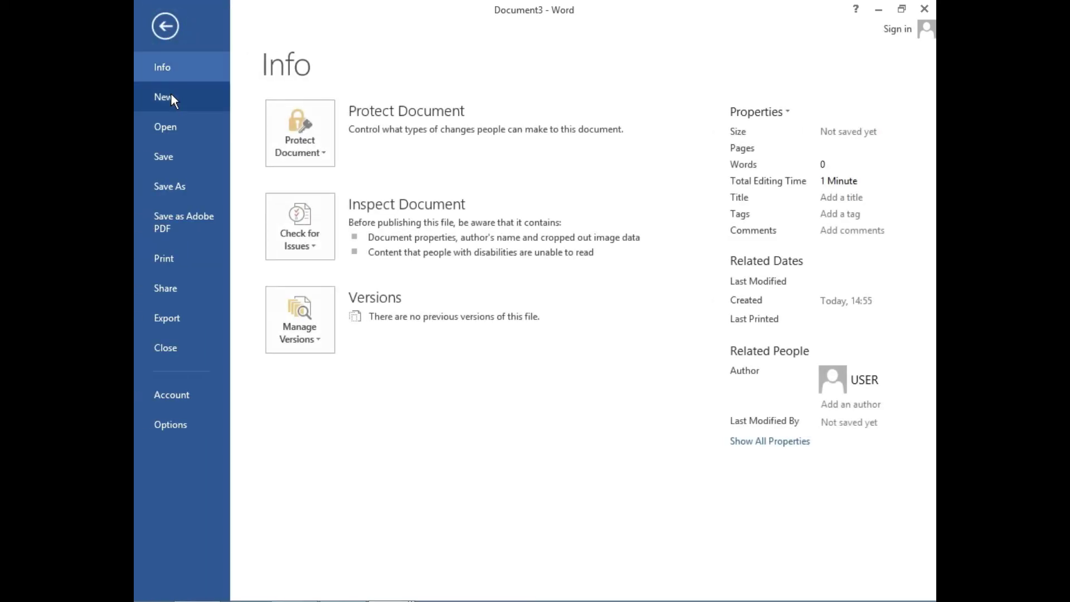
{"action": "left_click", "coordinate": [181, 191]}
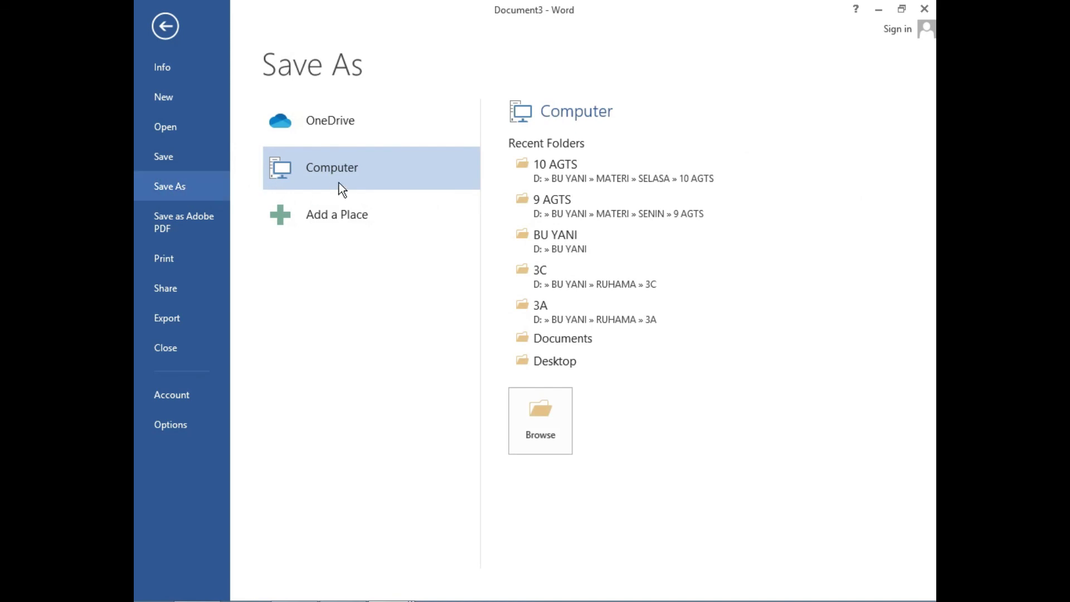
{"action": "left_click", "coordinate": [564, 177]}
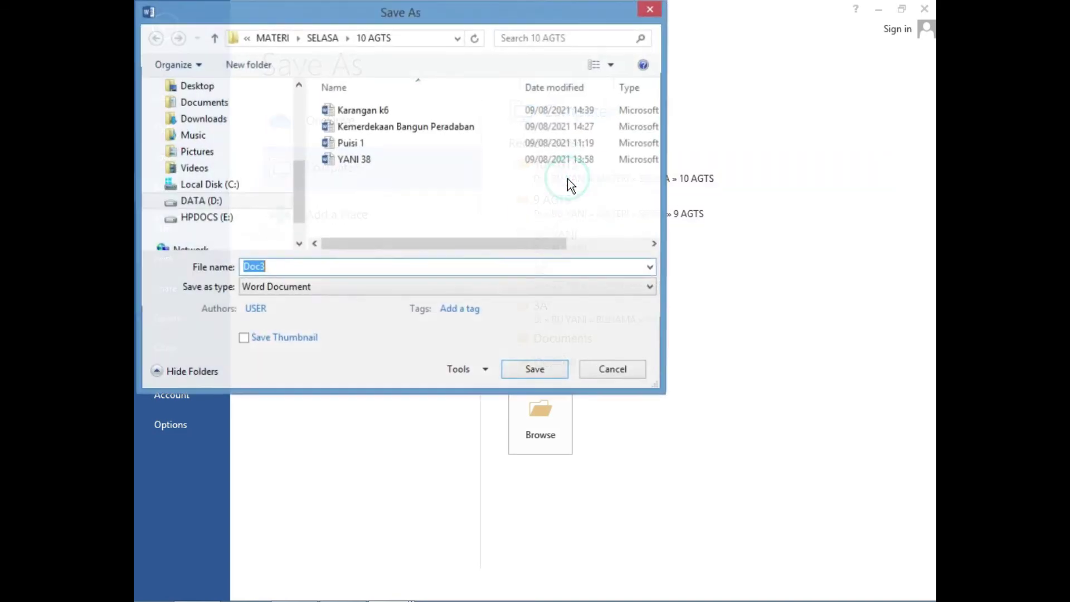
{"action": "left_click", "coordinate": [652, 287]}
{"action": "left_click", "coordinate": [426, 374]}
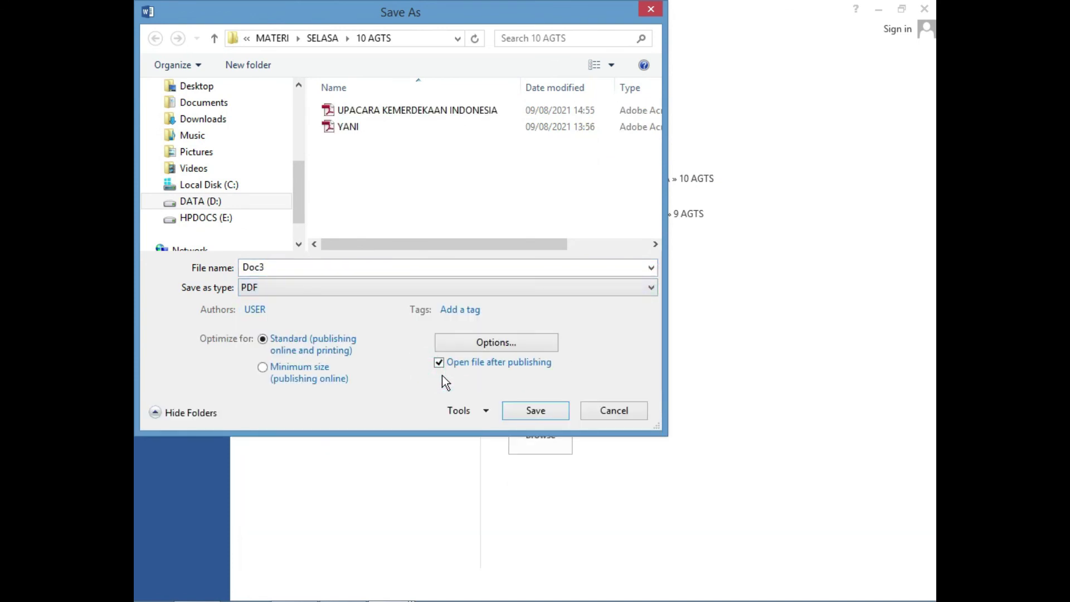
Step: Name the file as the earlier flyer name with 6 appended and save the PDF
{"action": "double_click", "coordinate": [288, 268]}
{"action": "type", "text": "YANI"}
{"action": "key", "text": "Return"}
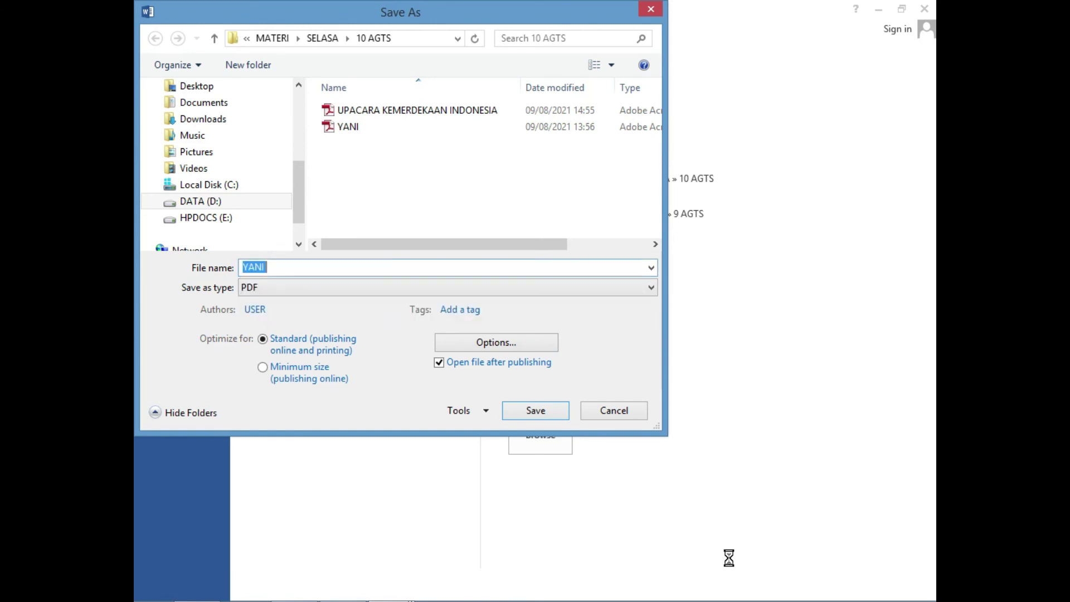
{"action": "key", "text": "BackSpace"}
{"action": "type", "text": "YAN"}
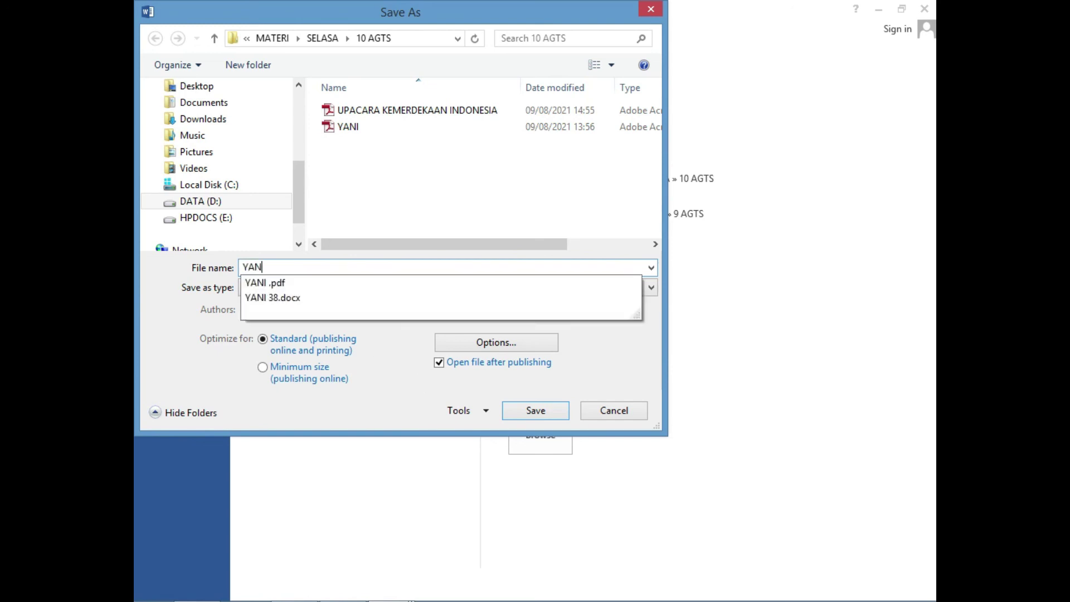
{"action": "key", "text": "Return"}
{"action": "left_click", "coordinate": [278, 268]}
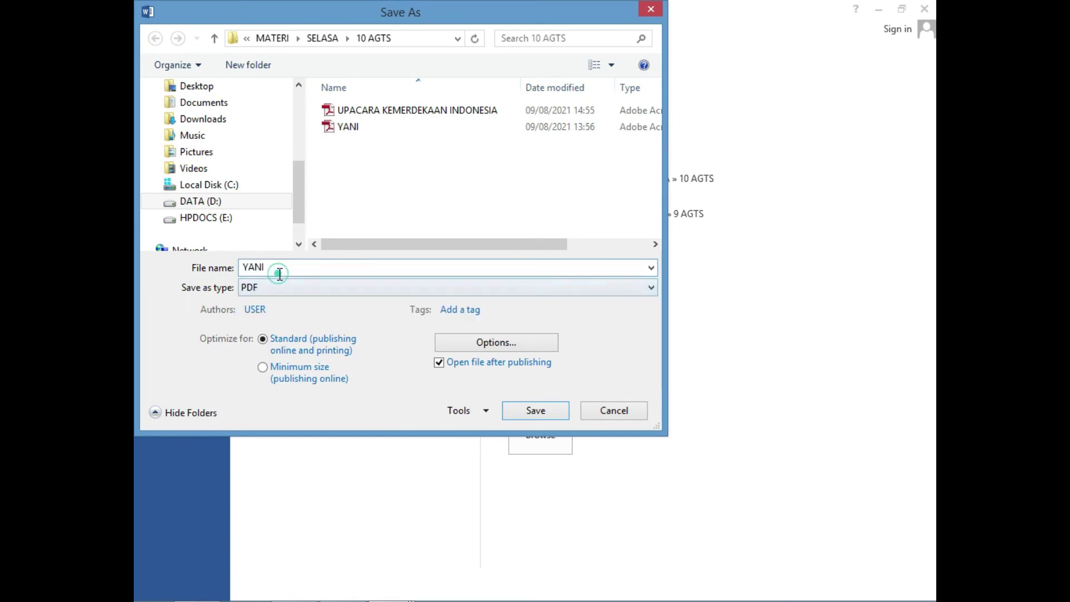
{"action": "type", "text": "6"}
{"action": "left_click", "coordinate": [546, 410]}
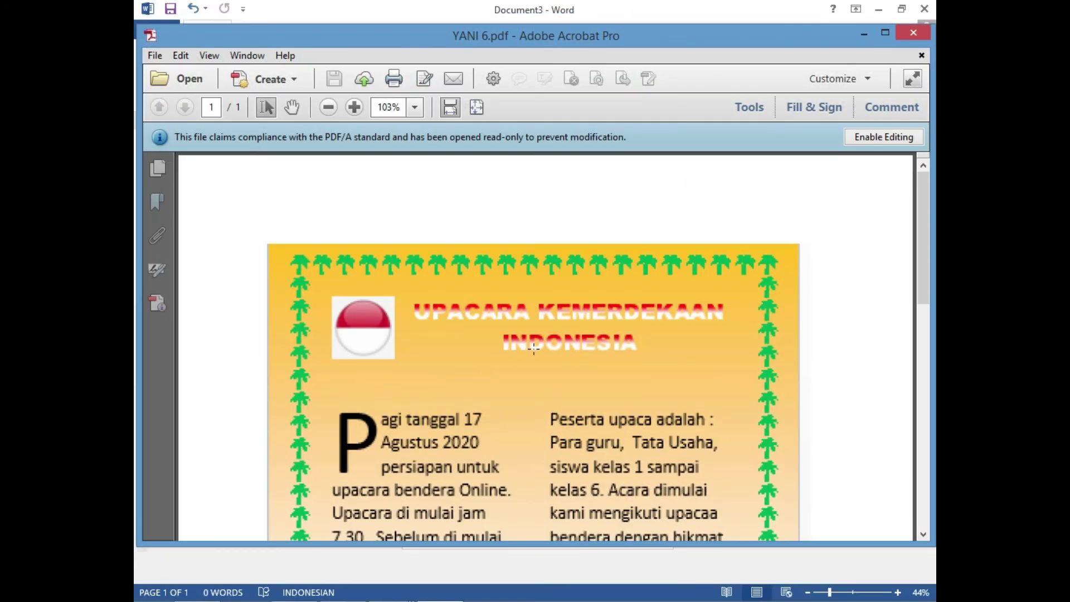
Step: Scroll through the exported flyer PDF in Acrobat to review the flag icon, gradient heading and two-column story
{"action": "scroll", "coordinate": [533, 349], "scroll_direction": "down", "scroll_amount": 2}
{"action": "scroll", "coordinate": [534, 350], "scroll_direction": "down", "scroll_amount": 2}
{"action": "scroll", "coordinate": [534, 349], "scroll_direction": "down", "scroll_amount": 3}
{"action": "scroll", "coordinate": [535, 351], "scroll_direction": "up", "scroll_amount": 2}
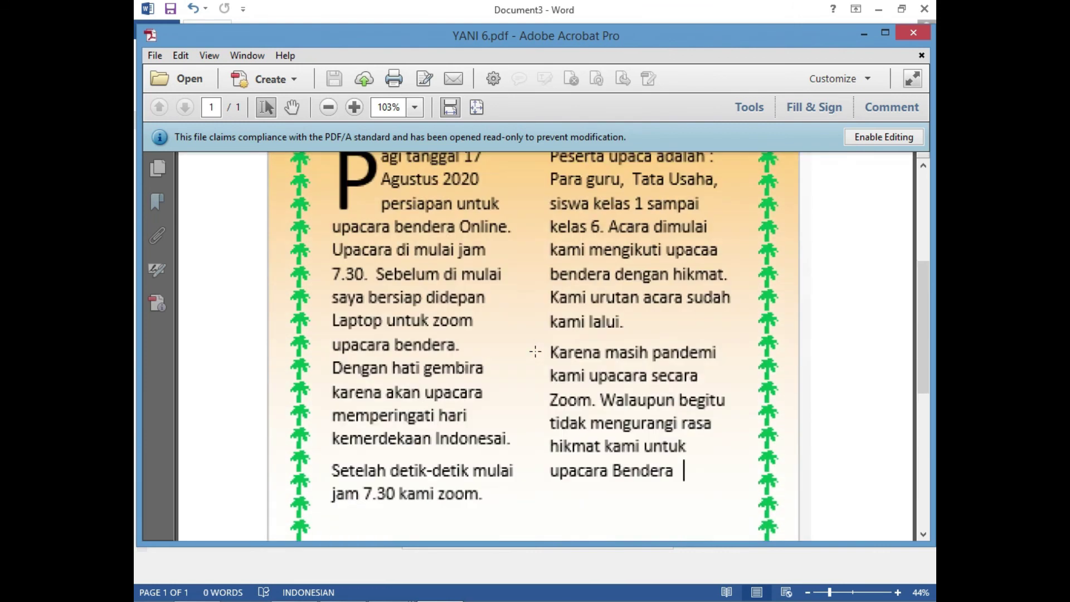
{"action": "scroll", "coordinate": [535, 351], "scroll_direction": "up", "scroll_amount": 2}
{"action": "scroll", "coordinate": [535, 354], "scroll_direction": "up", "scroll_amount": 1}
{"action": "scroll", "coordinate": [536, 359], "scroll_direction": "down", "scroll_amount": 1}
{"action": "scroll", "coordinate": [536, 362], "scroll_direction": "up", "scroll_amount": 1}
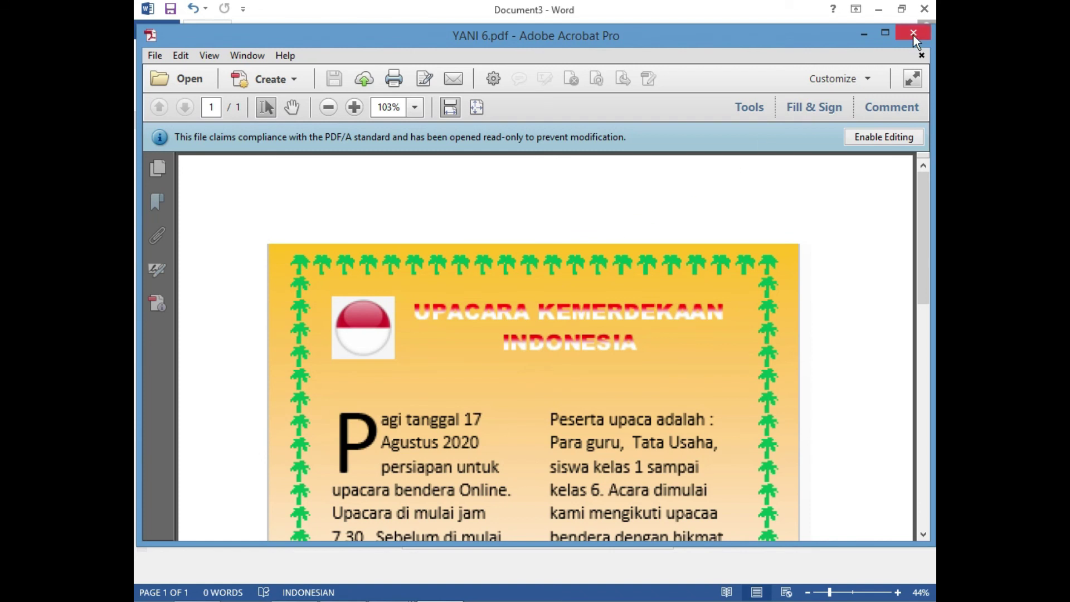
{"action": "scroll", "coordinate": [567, 343], "scroll_direction": "down", "scroll_amount": 2}
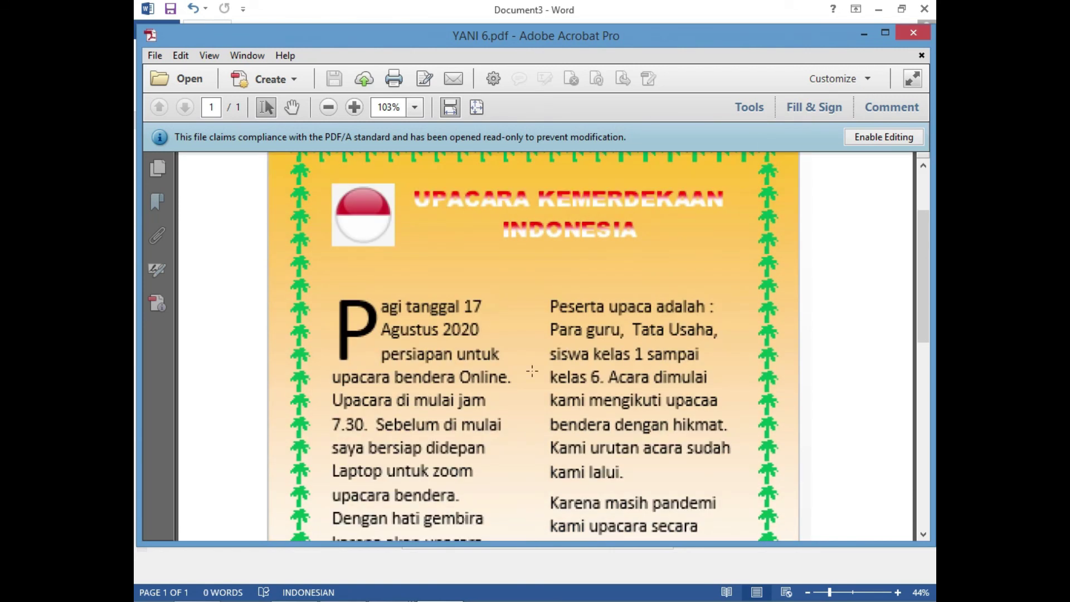
{"action": "scroll", "coordinate": [532, 371], "scroll_direction": "down", "scroll_amount": 1}
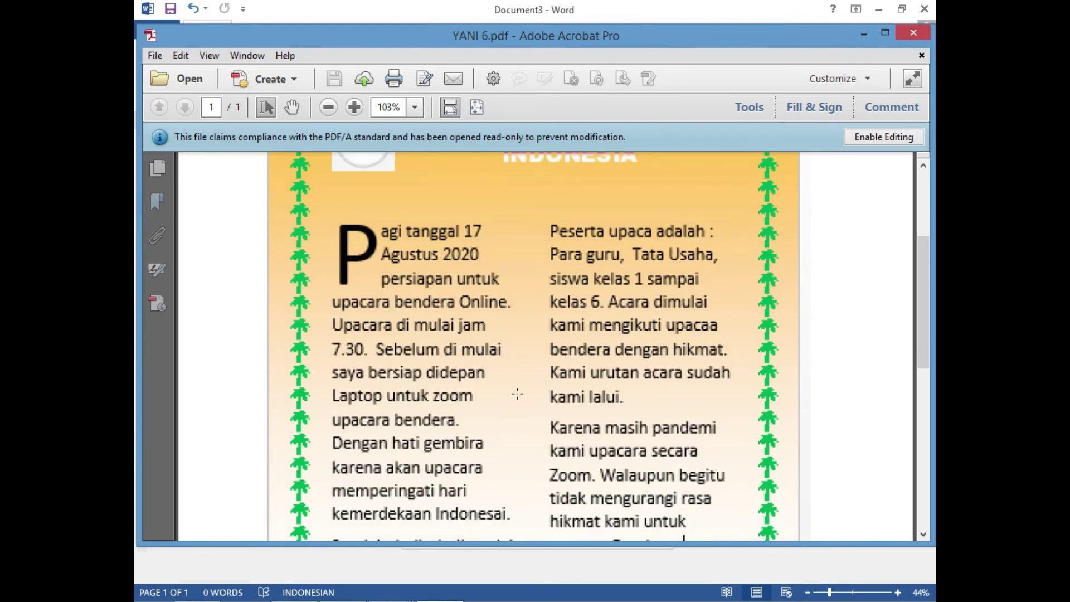